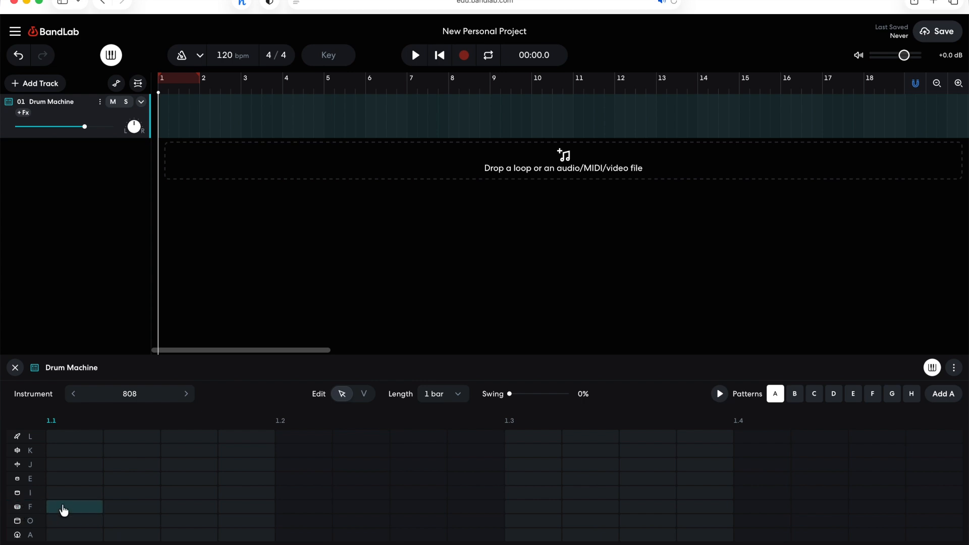
# - Place row F drum hits on beats 1.2 and 1.4 of pattern A and play the pattern back
pyautogui.click(296, 507)
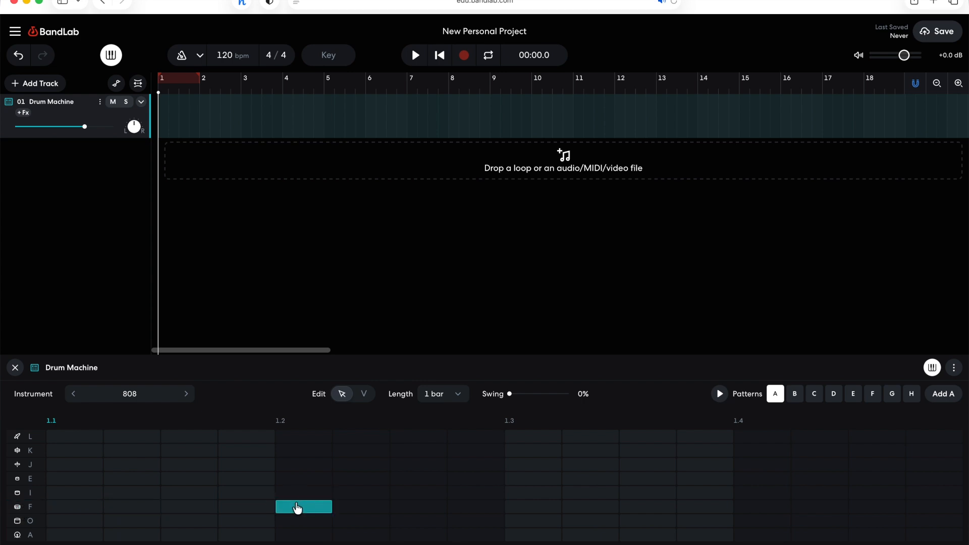
pyautogui.click(761, 508)
pyautogui.click(722, 395)
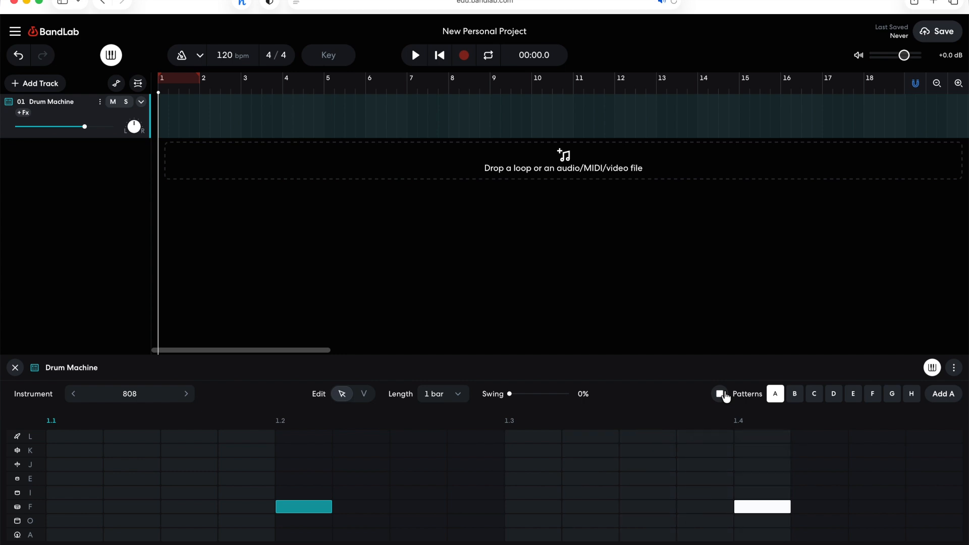
pyautogui.click(721, 394)
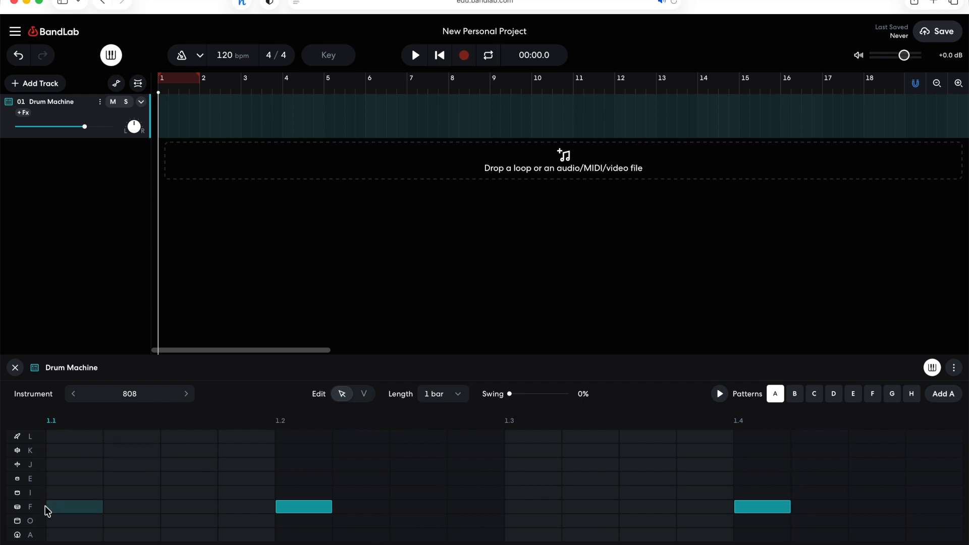
# - Audition the row A drum, place its hits on beats 1.1 and 1.3, and play pattern A back
pyautogui.click(18, 536)
pyautogui.click(18, 536)
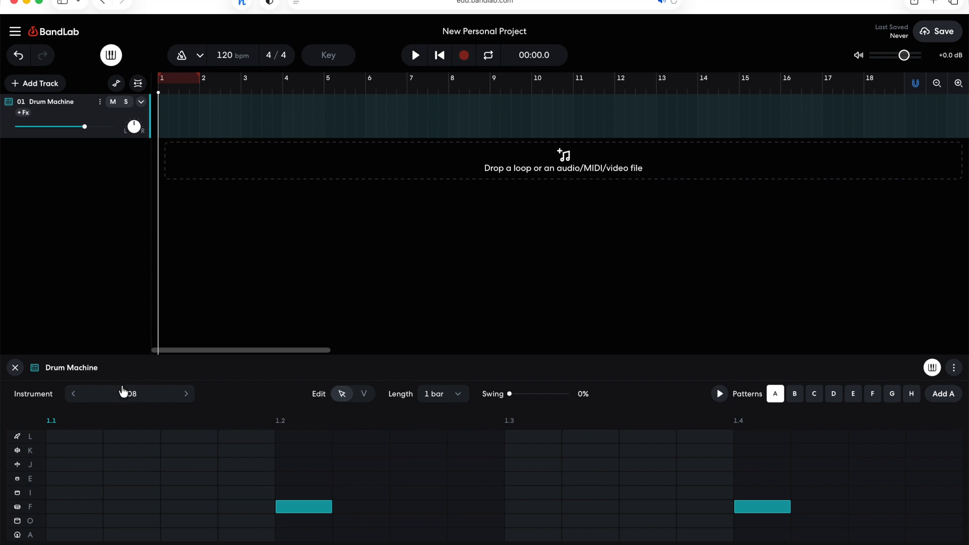
pyautogui.click(72, 536)
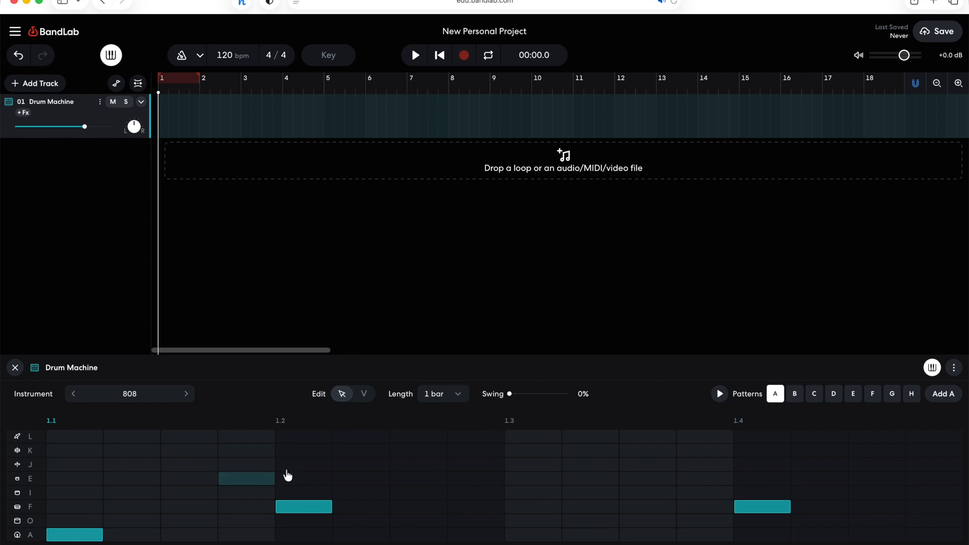
pyautogui.click(535, 535)
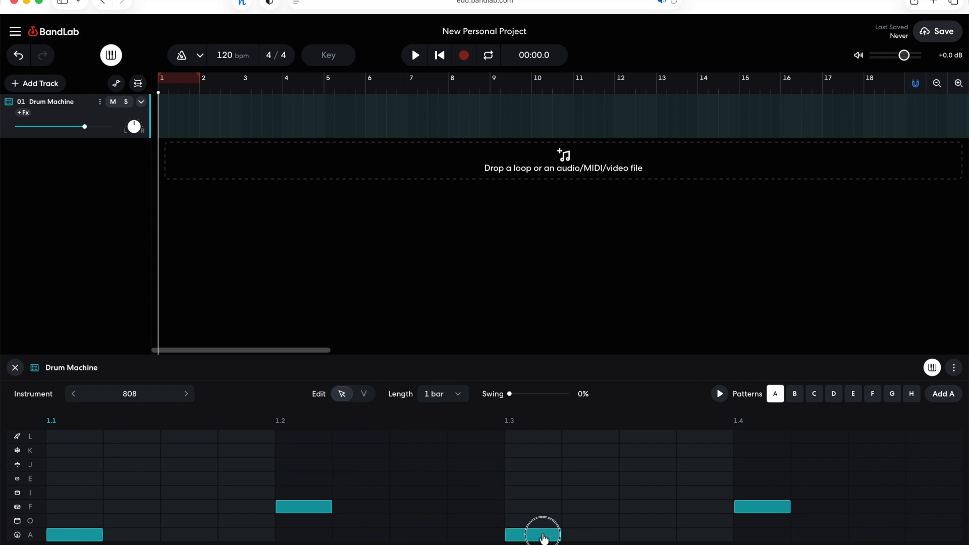
pyautogui.click(720, 396)
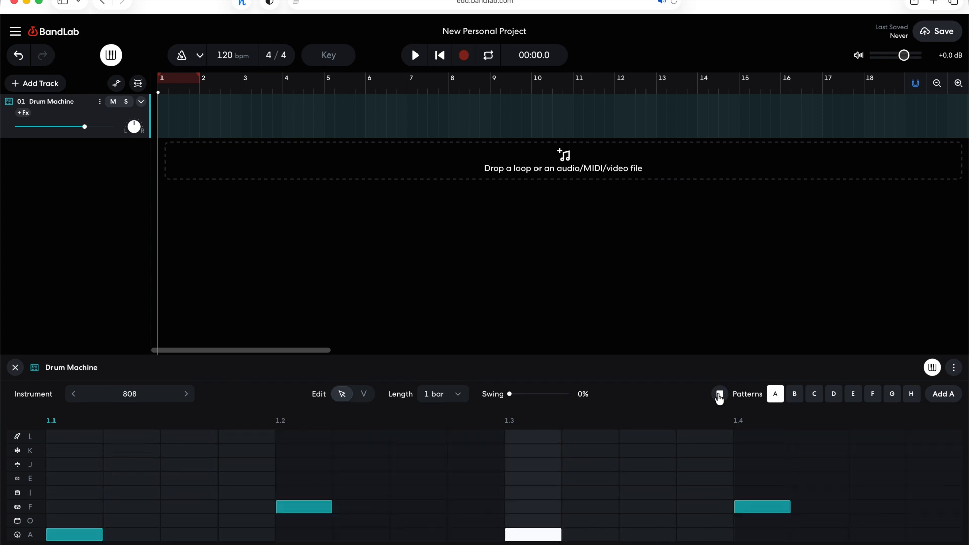
pyautogui.click(719, 395)
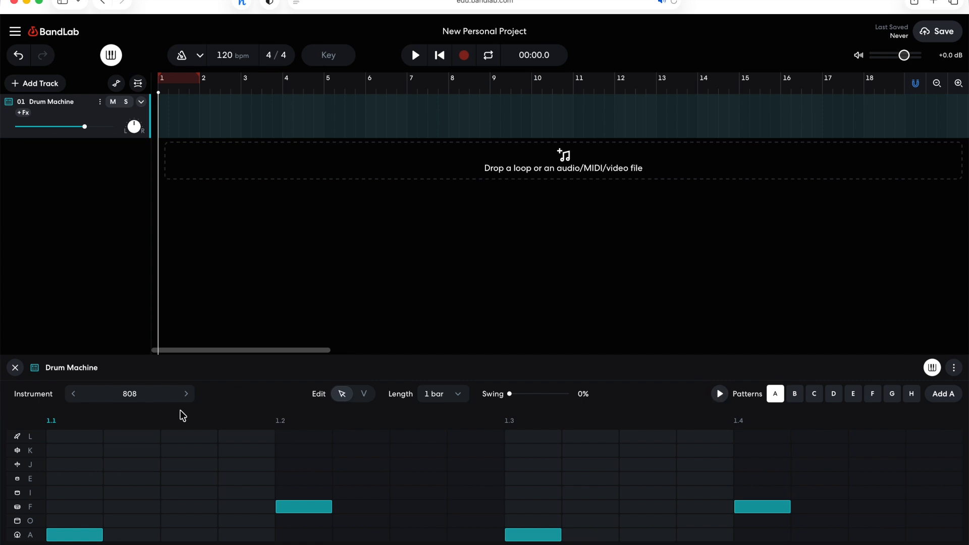
# - Audition the row J drum sound of the 808 kit several times
pyautogui.click(19, 465)
pyautogui.click(18, 470)
pyautogui.click(19, 470)
pyautogui.click(19, 471)
pyautogui.click(19, 470)
pyautogui.click(19, 470)
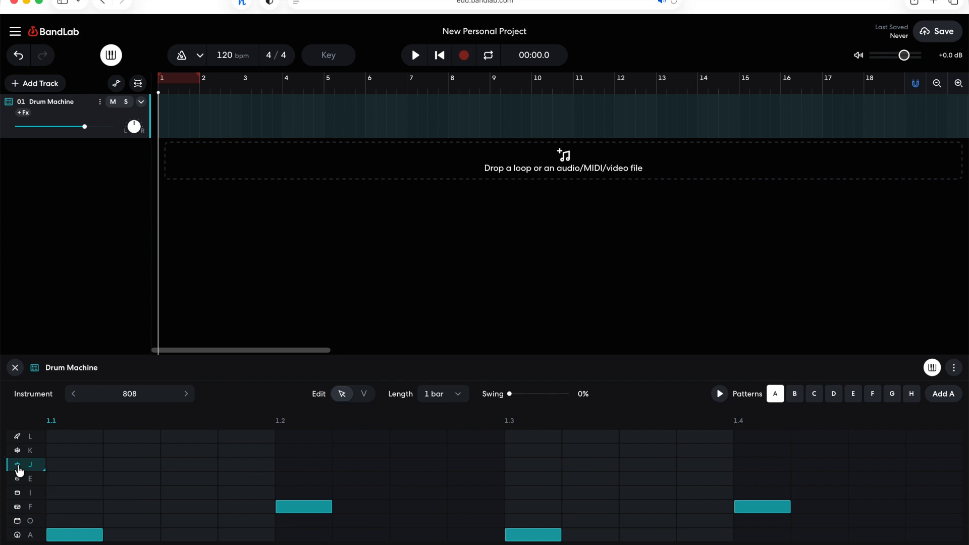
# - Place row J hits on every eighth note across the bar of pattern A and play the pattern back
pyautogui.click(69, 468)
pyautogui.click(199, 465)
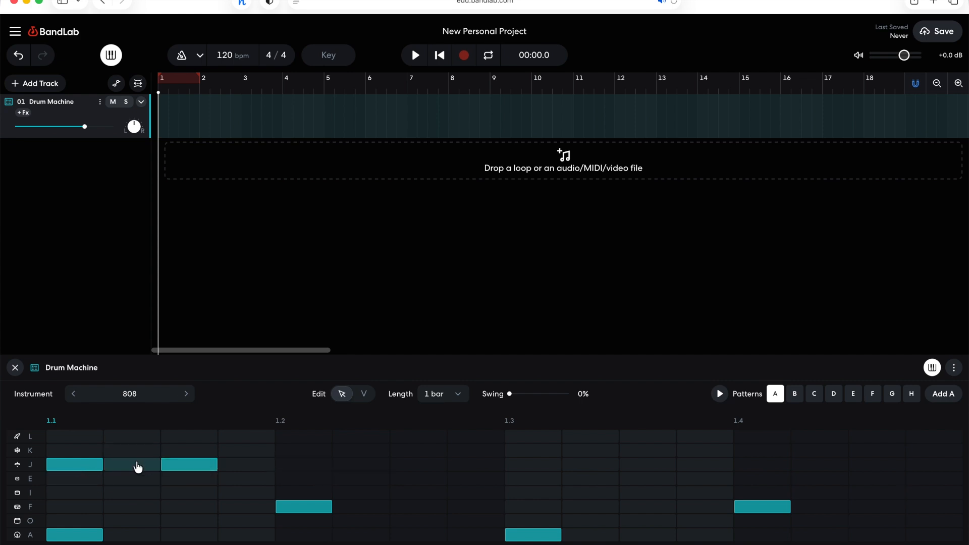
pyautogui.click(298, 467)
pyautogui.click(423, 467)
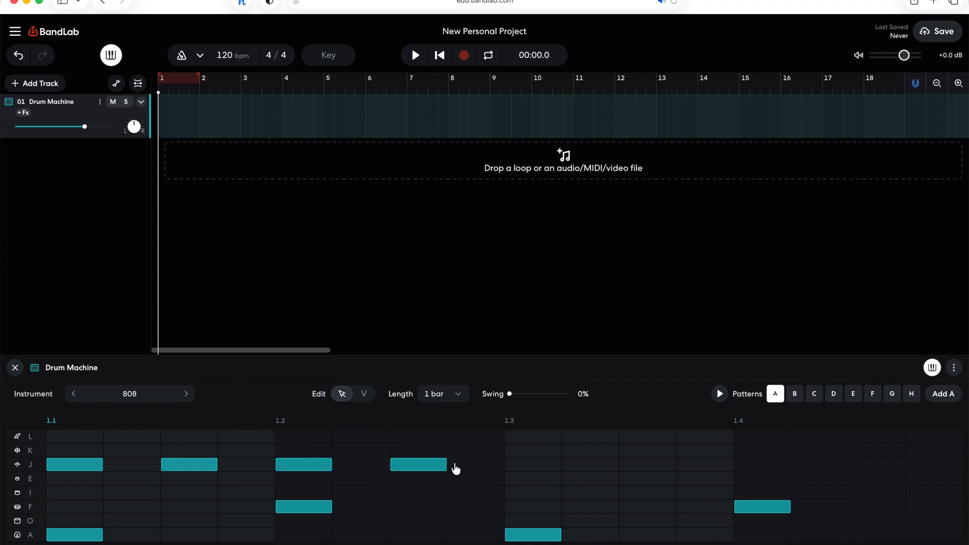
pyautogui.click(530, 465)
pyautogui.click(649, 467)
pyautogui.click(749, 467)
pyautogui.click(853, 471)
pyautogui.click(720, 398)
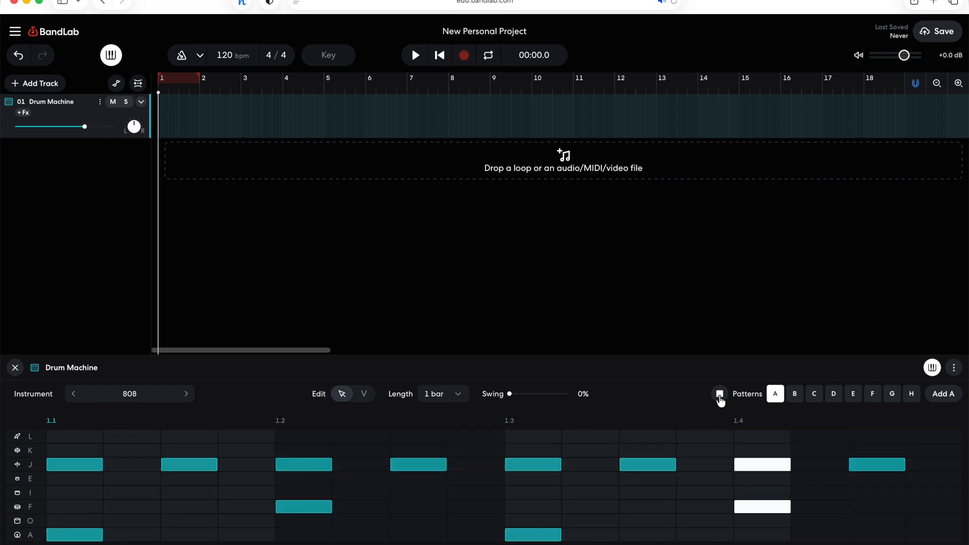
pyautogui.click(720, 396)
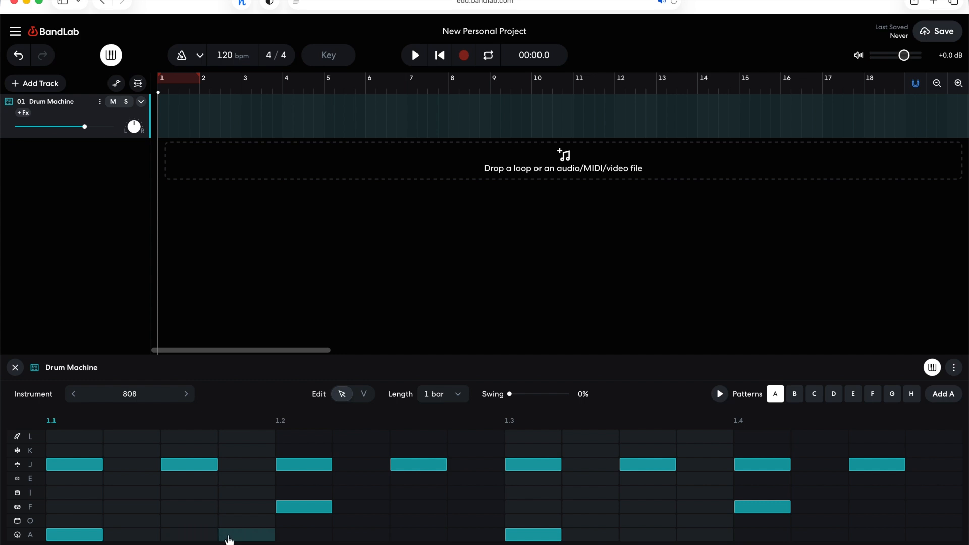
# - Add row A hits on the third sixteenth of beat 1.3 and the fourth sixteenth of beat 1.1, playing the pattern after each
pyautogui.click(647, 538)
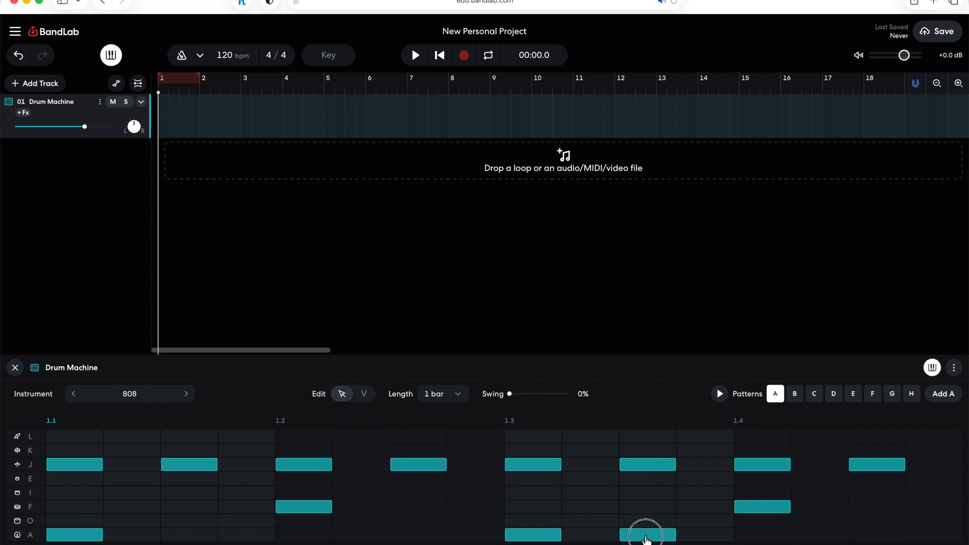
pyautogui.click(720, 394)
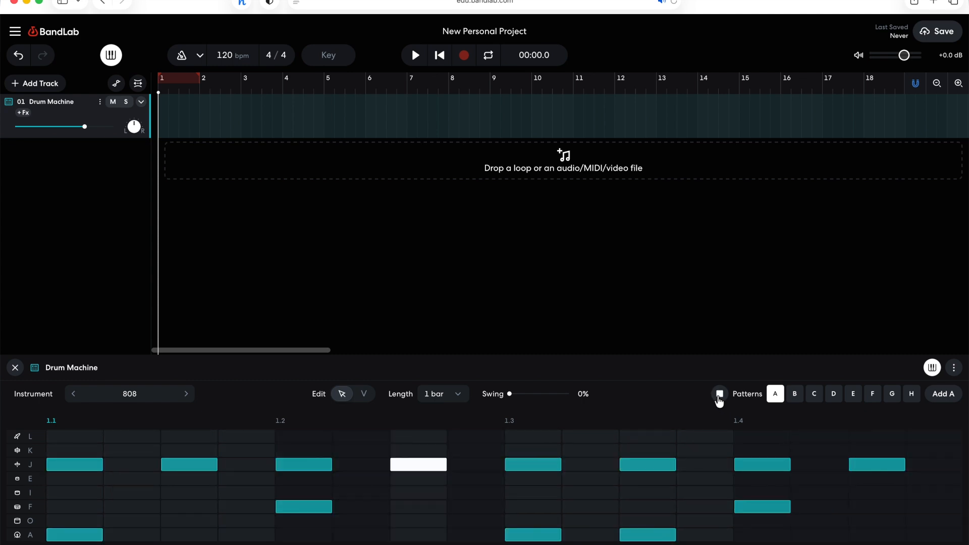
pyautogui.click(719, 398)
pyautogui.click(233, 536)
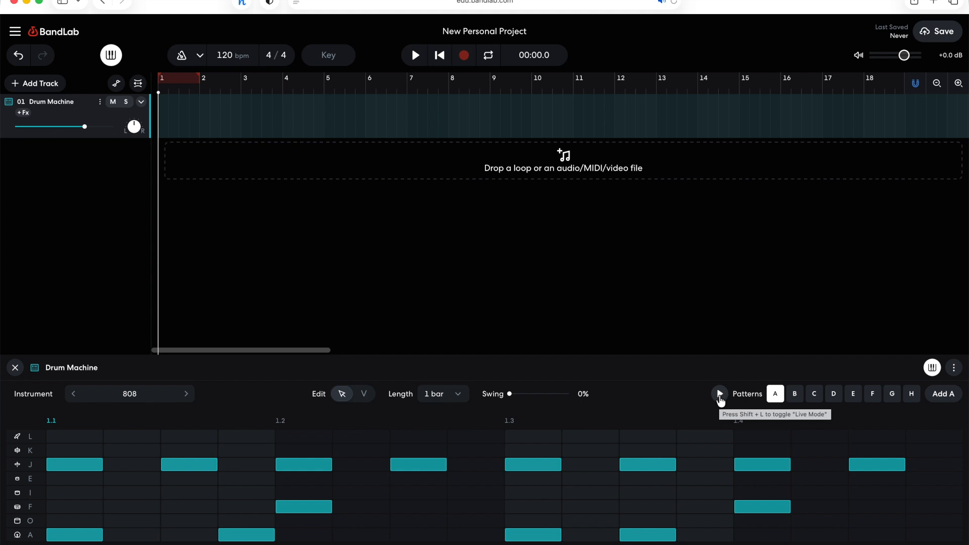
pyautogui.click(720, 396)
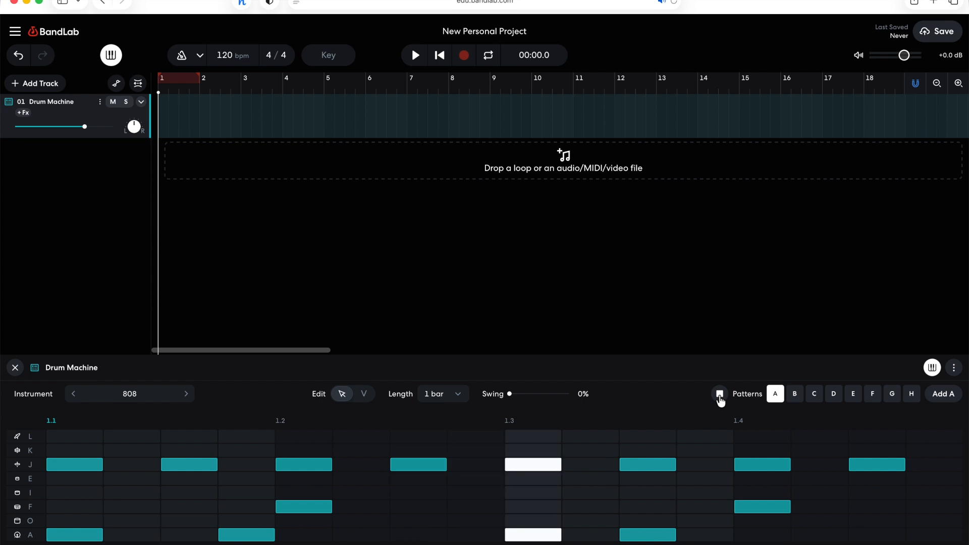
pyautogui.click(719, 396)
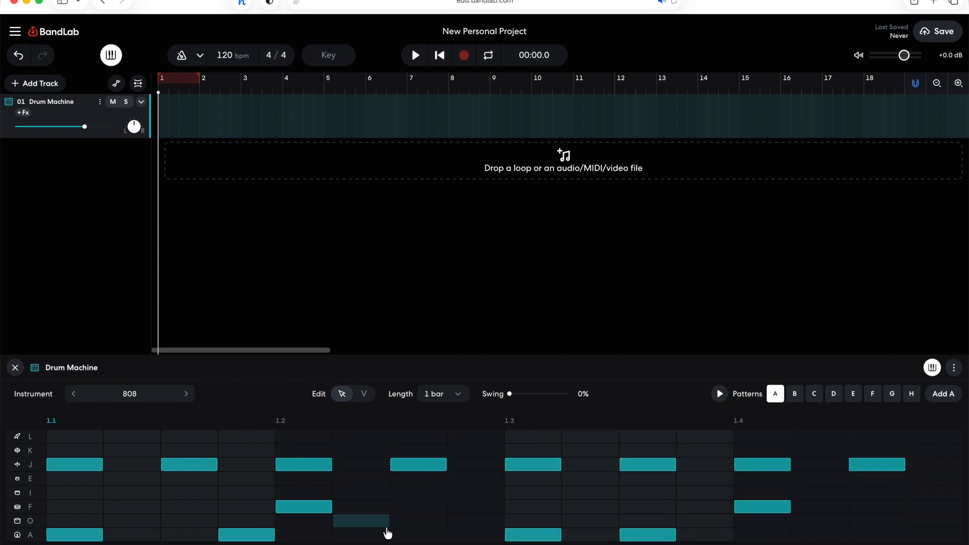
# - Try extra row A hits on the second, third and fourth sixteenths of beat 1.2 and play the pattern
pyautogui.click(358, 533)
pyautogui.click(405, 532)
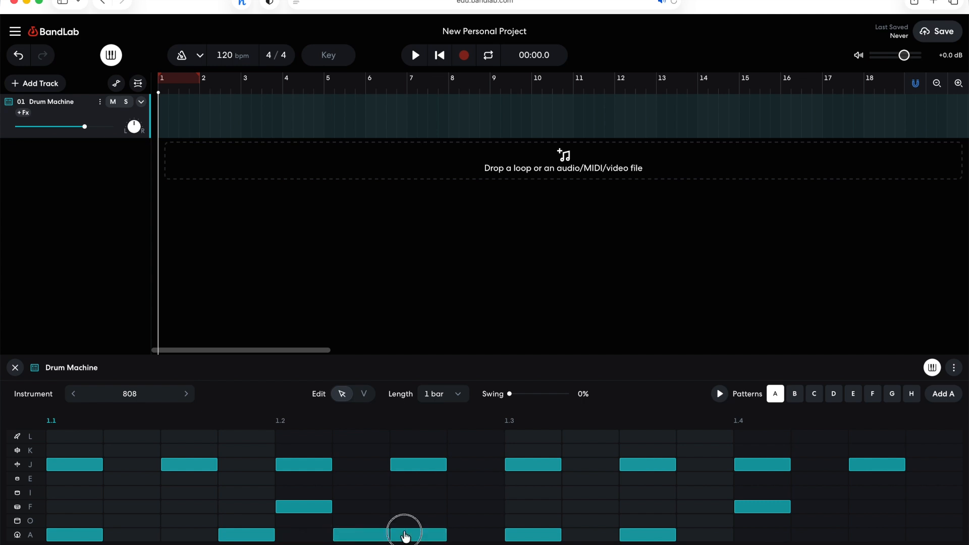
pyautogui.click(475, 534)
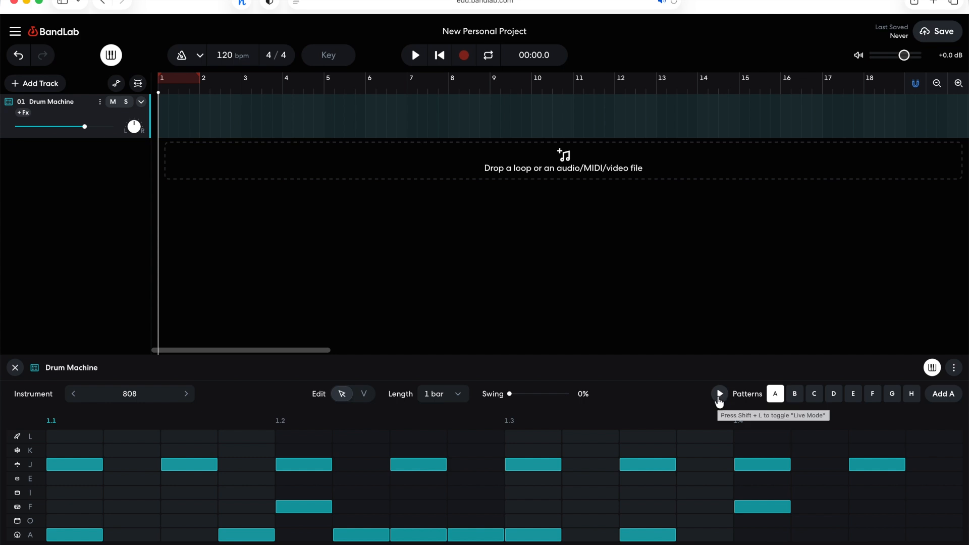
pyautogui.click(719, 395)
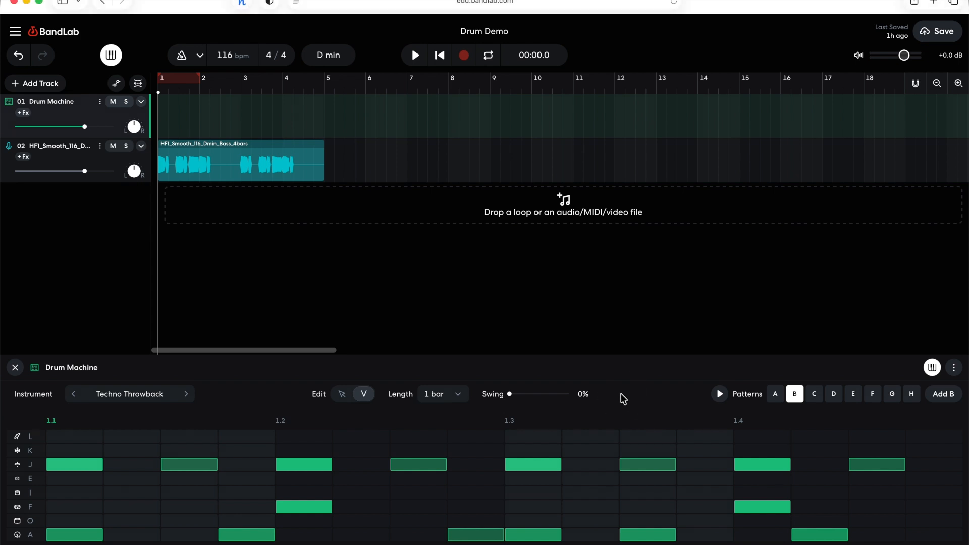
# - Play pattern B of the Drum Demo project briefly, stop it, and set the playhead at the start of the timeline
pyautogui.click(720, 393)
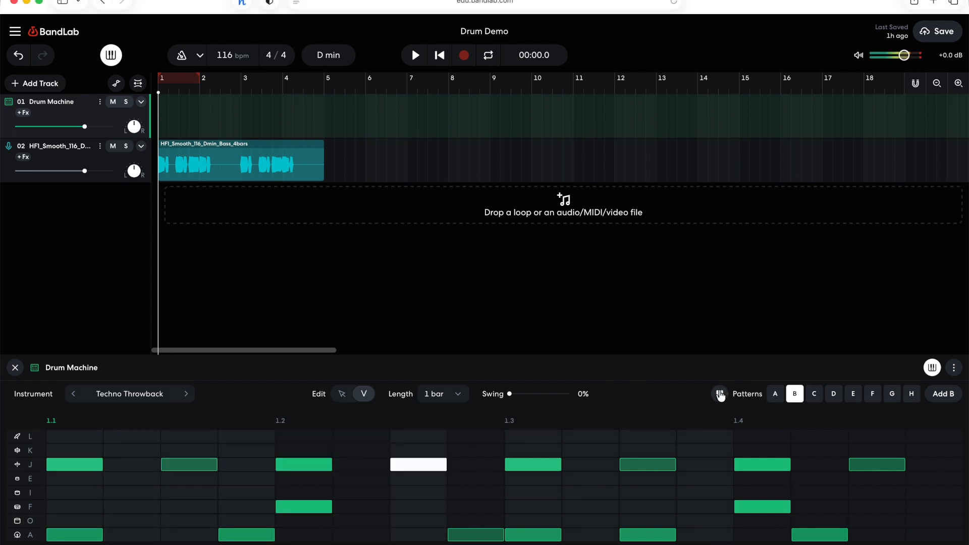
pyautogui.click(720, 394)
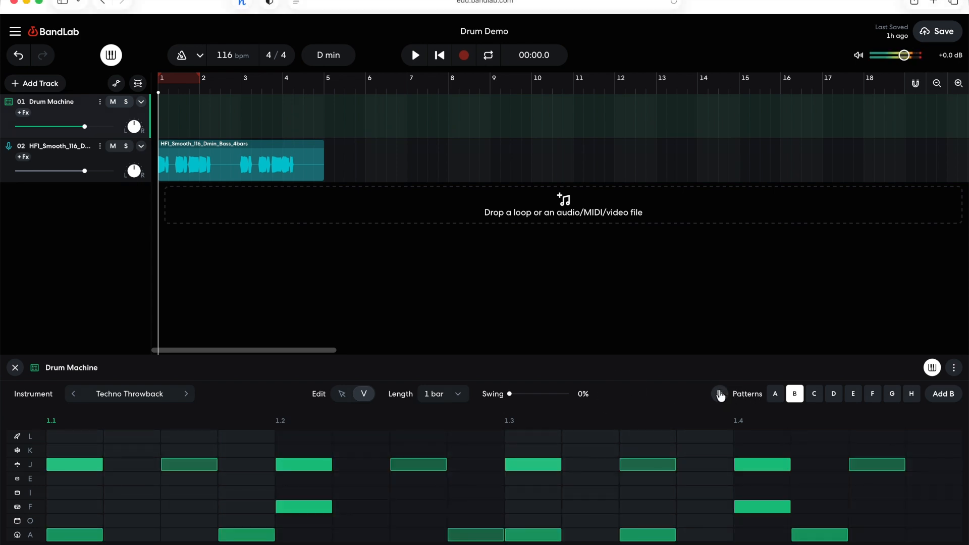
pyautogui.click(237, 120)
pyautogui.click(337, 117)
pyautogui.click(279, 120)
pyautogui.click(250, 120)
pyautogui.click(212, 119)
pyautogui.click(164, 107)
pyautogui.moveTo(164, 92); pyautogui.dragTo(153, 91)
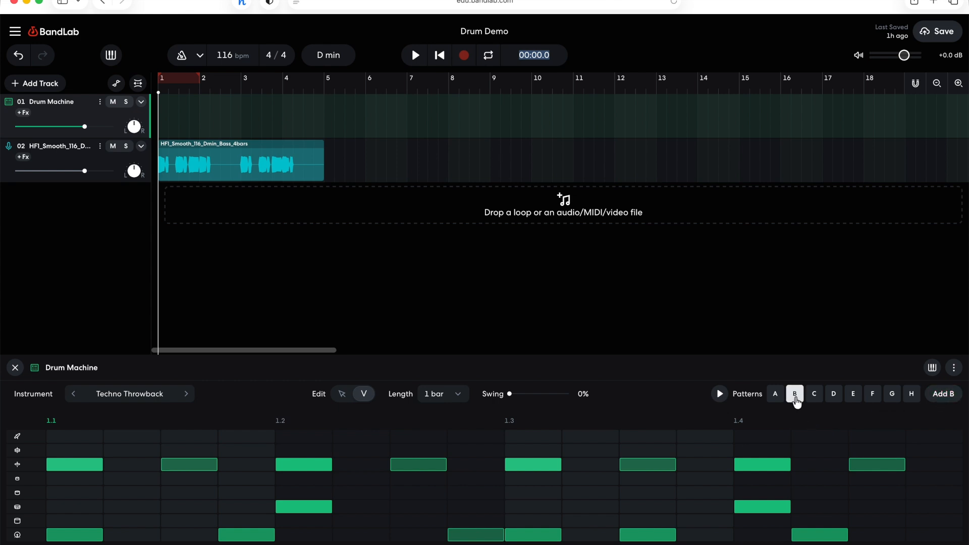
# - Look through drum patterns A, C, D and E and return to pattern B
pyautogui.click(776, 399)
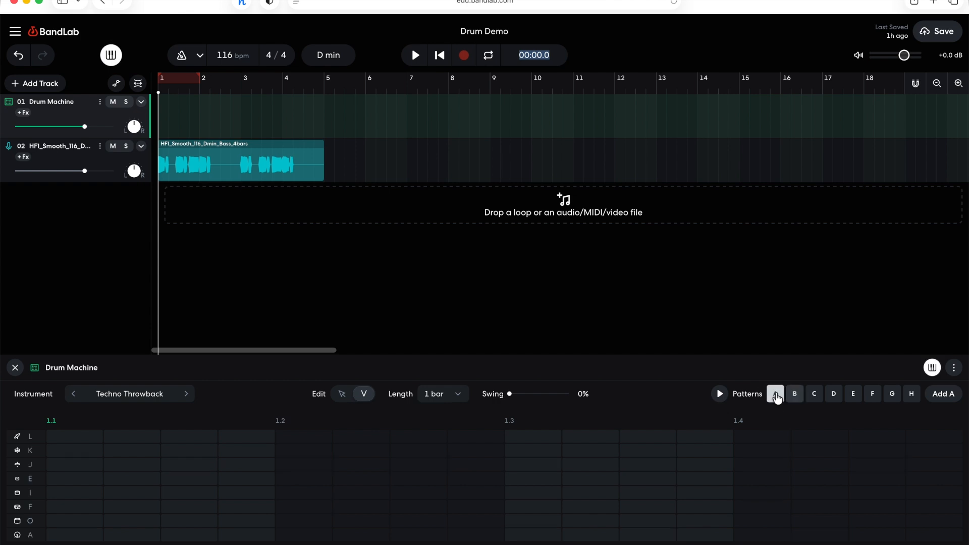
pyautogui.click(815, 402)
pyautogui.click(833, 401)
pyautogui.click(854, 401)
pyautogui.click(791, 401)
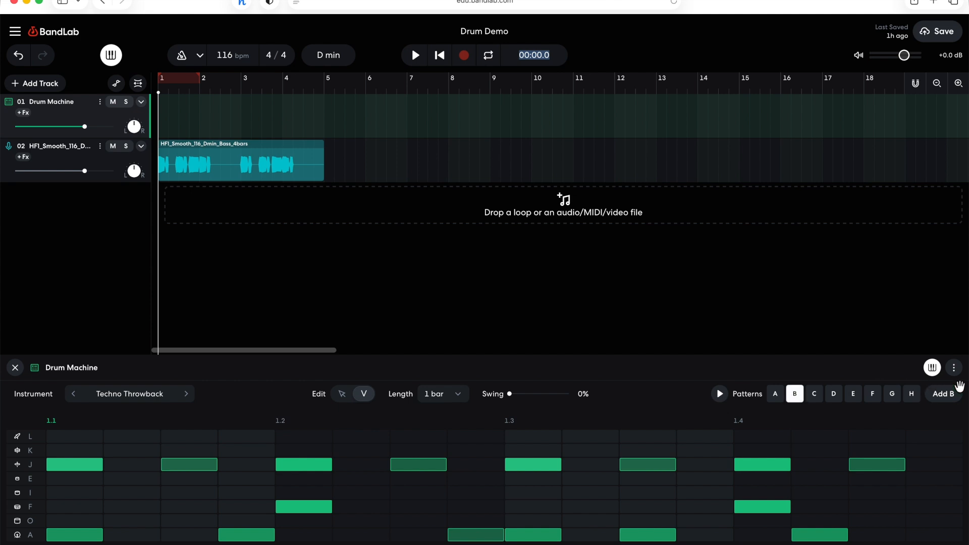
# - Add pattern B to the Drum Machine track at bar 1 and loop it up to bar 5 with snap to grid on
pyautogui.click(952, 395)
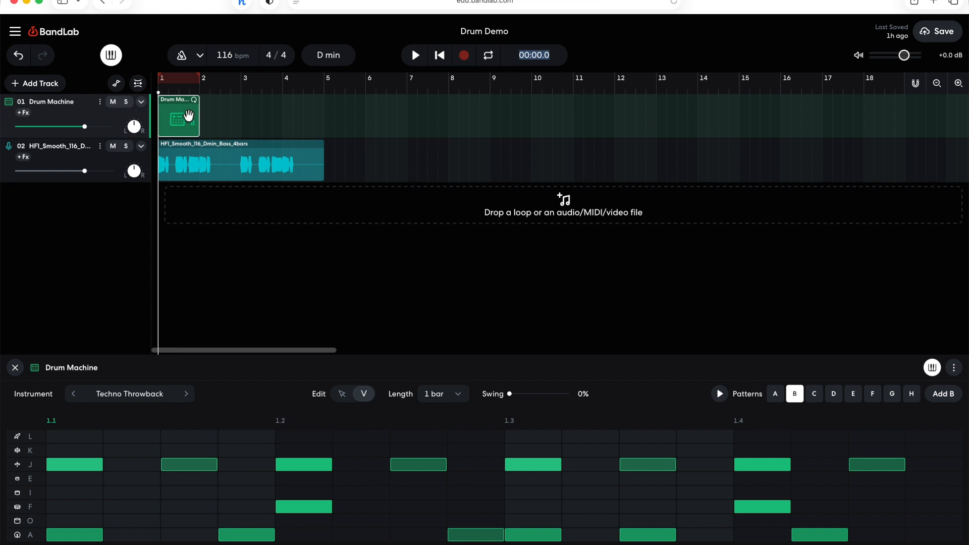
pyautogui.click(221, 123)
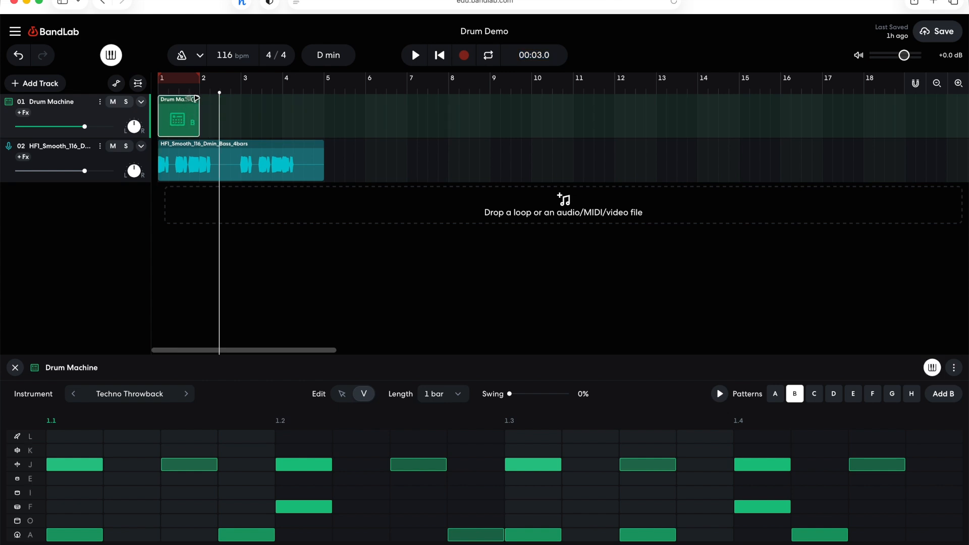
pyautogui.moveTo(196, 98); pyautogui.dragTo(318, 114)
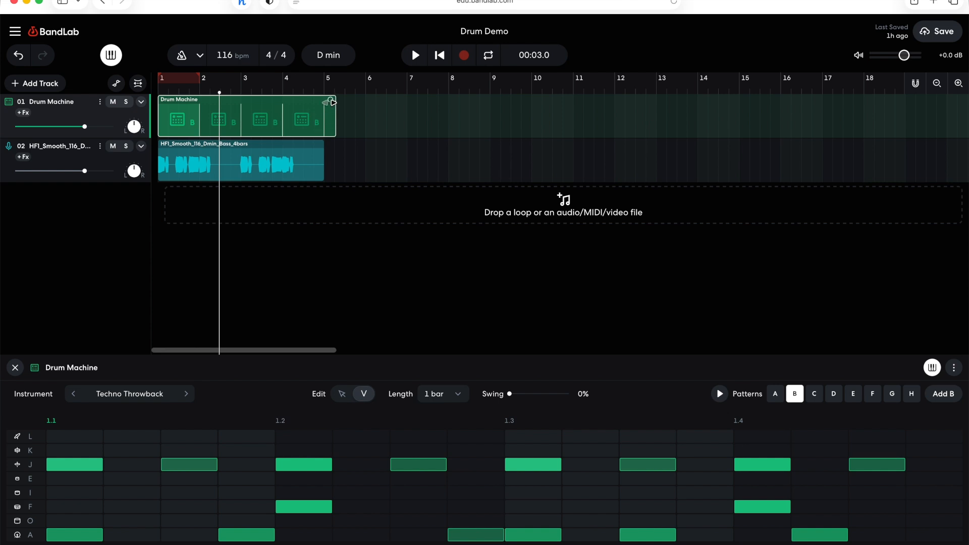
pyautogui.moveTo(319, 100); pyautogui.dragTo(332, 98)
pyautogui.click(916, 83)
pyautogui.moveTo(329, 99); pyautogui.dragTo(326, 101)
pyautogui.click(15, 368)
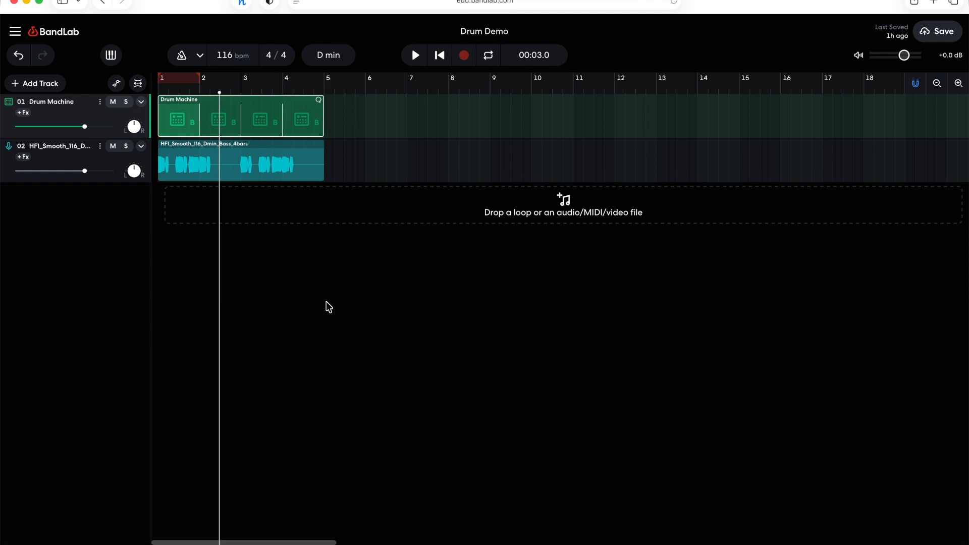
# - Play the project from the start, lower the bass track's volume slightly, and stop playback
pyautogui.click(439, 55)
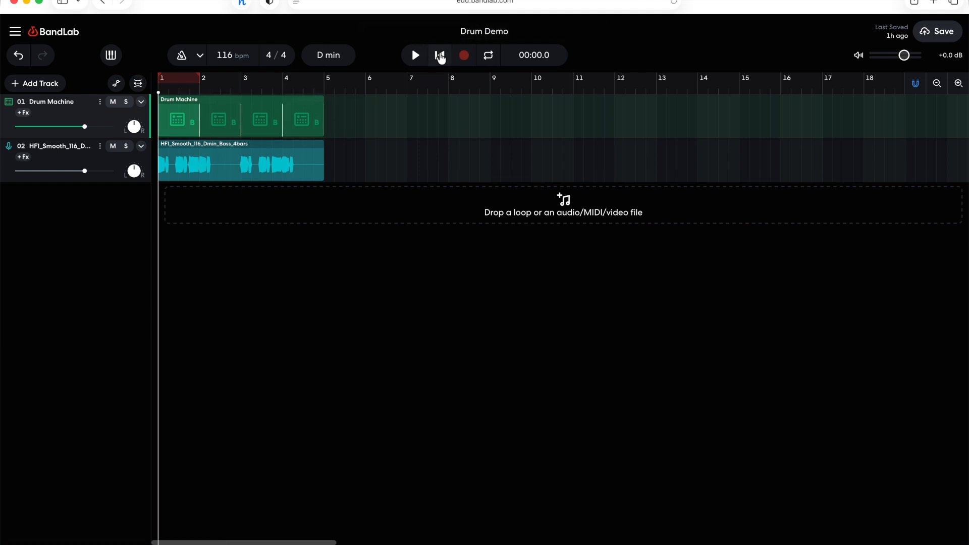
pyautogui.click(413, 52)
pyautogui.moveTo(84, 171); pyautogui.dragTo(71, 170)
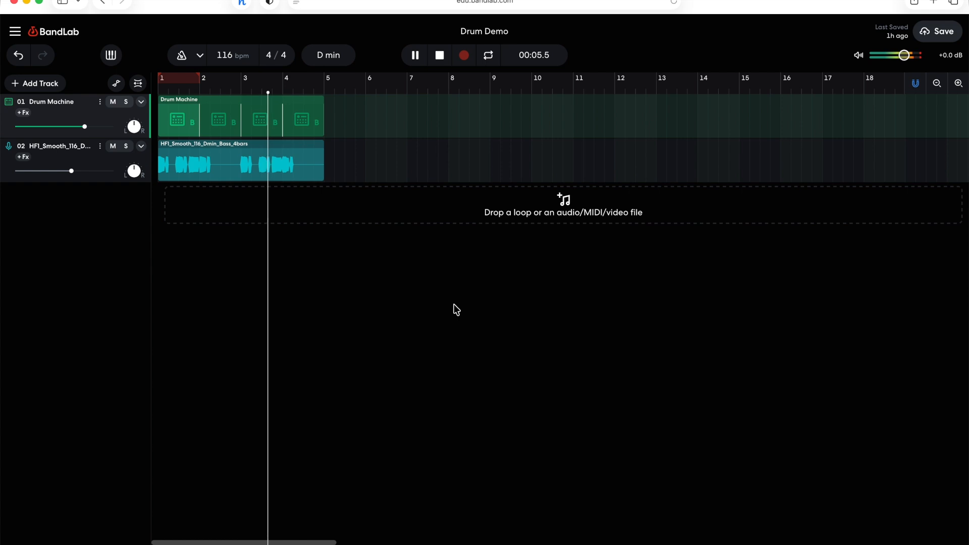
pyautogui.click(441, 55)
pyautogui.click(9, 106)
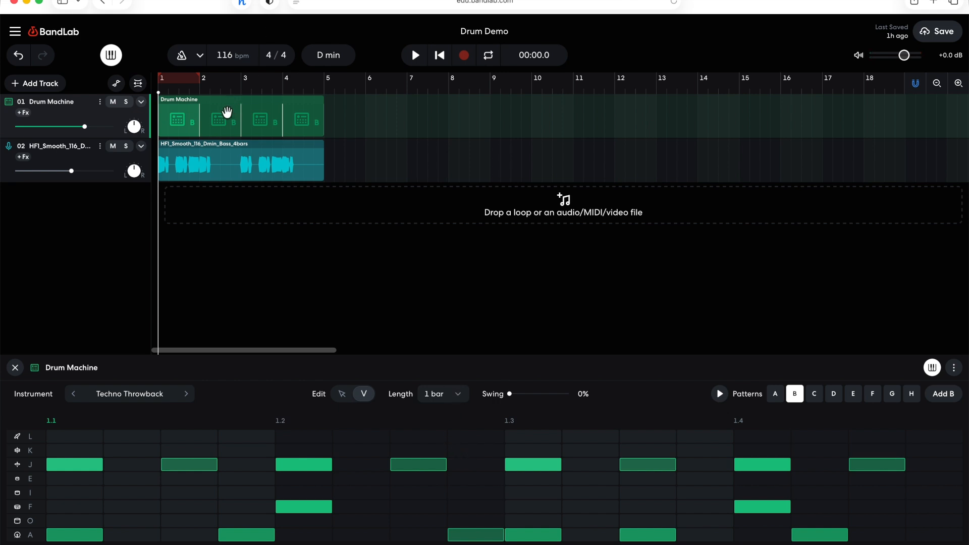
pyautogui.click(14, 368)
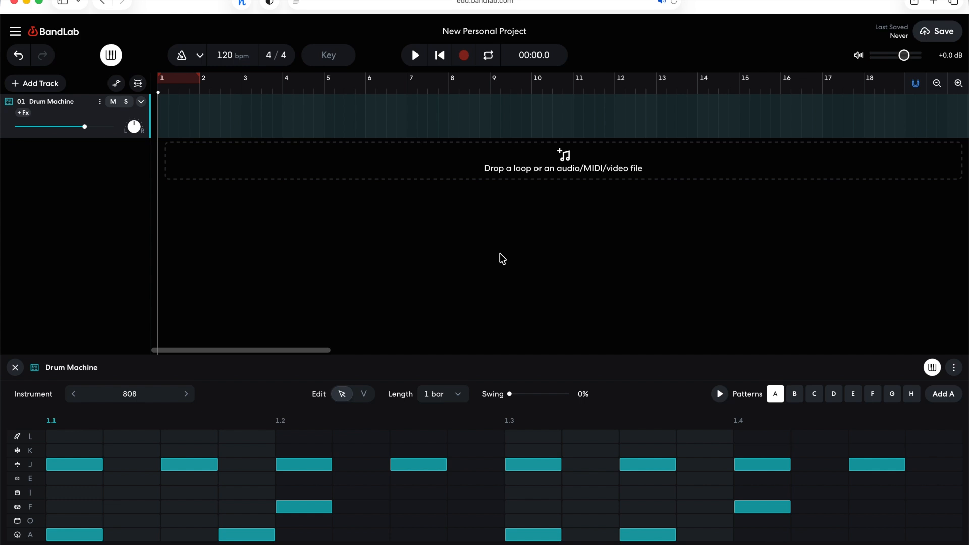
# - Remove the off-beat hi-hats from row J of pattern A to leave quarter notes, and play the pattern briefly
pyautogui.click(208, 465)
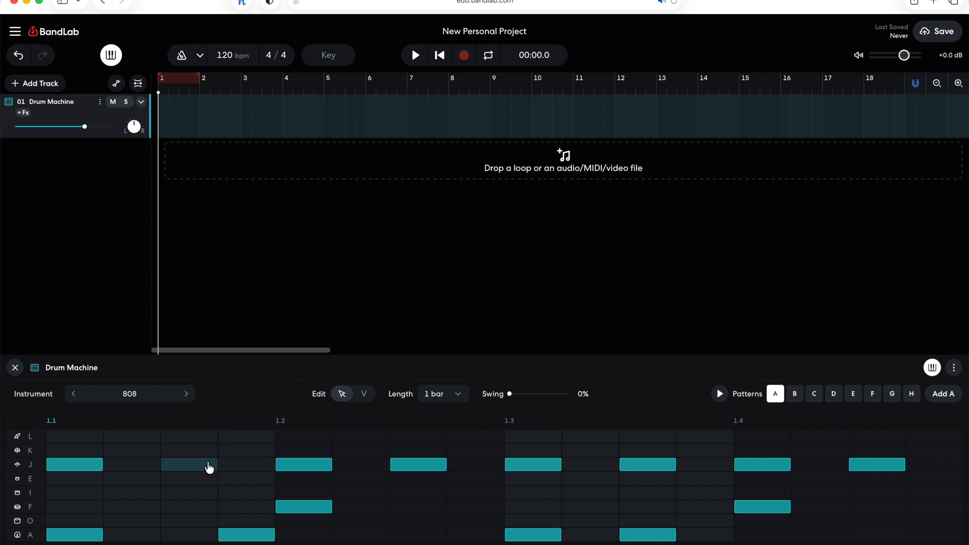
pyautogui.click(442, 467)
pyautogui.click(653, 467)
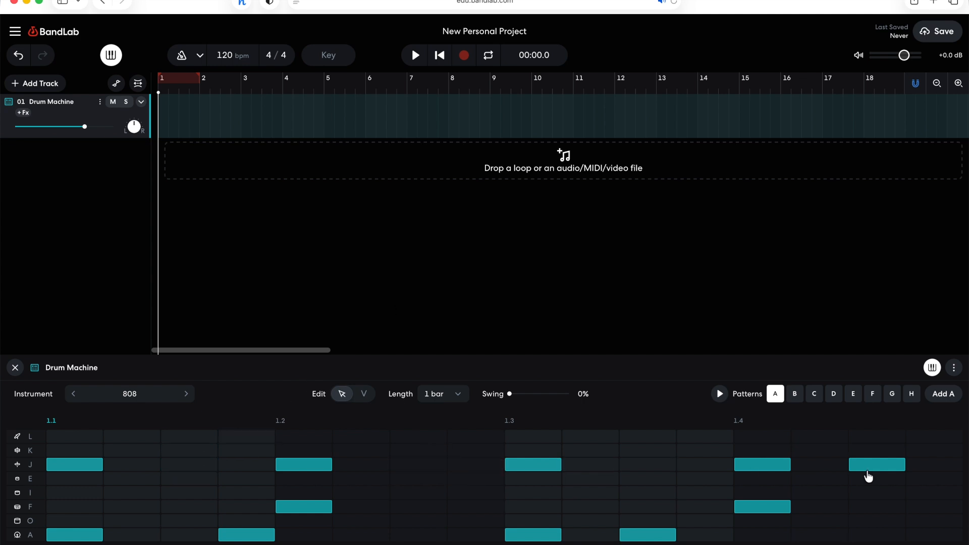
pyautogui.click(872, 470)
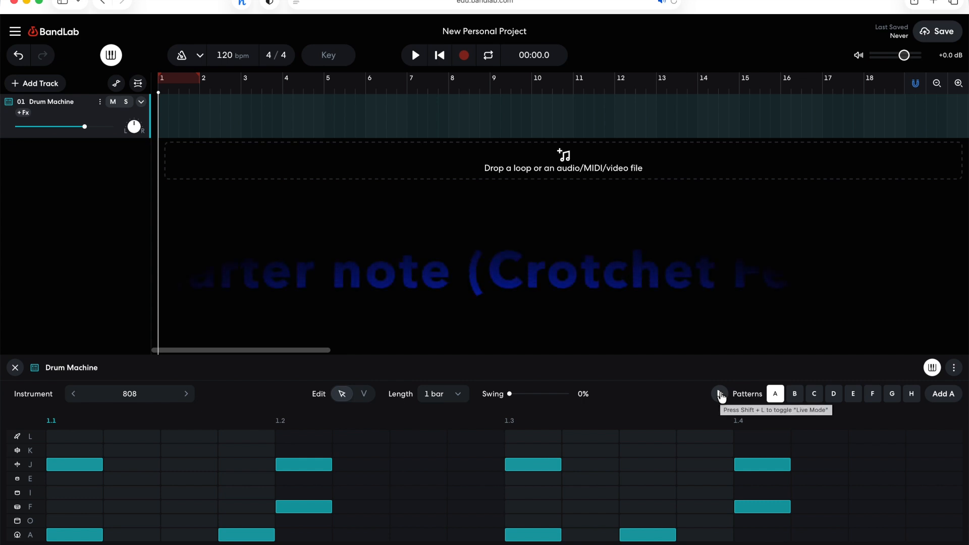
pyautogui.click(721, 396)
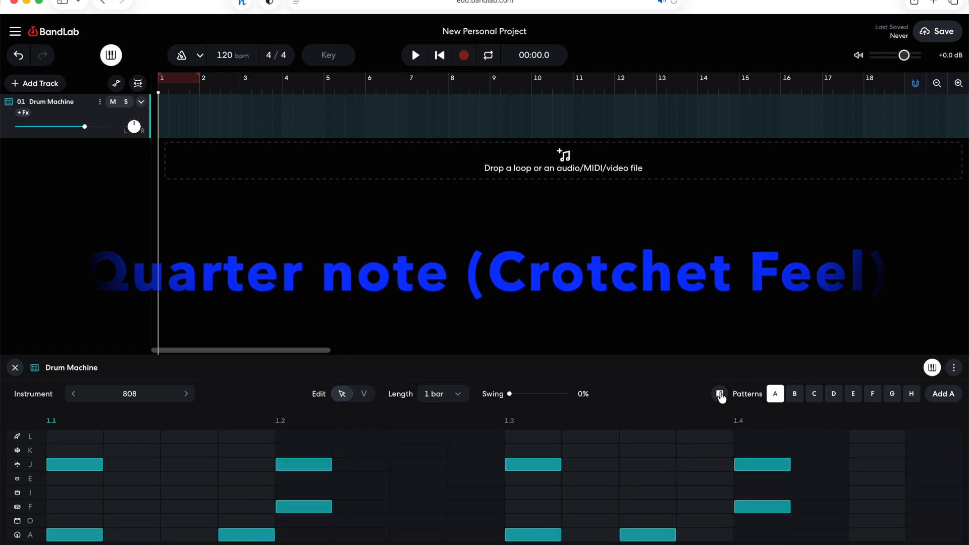
pyautogui.click(720, 394)
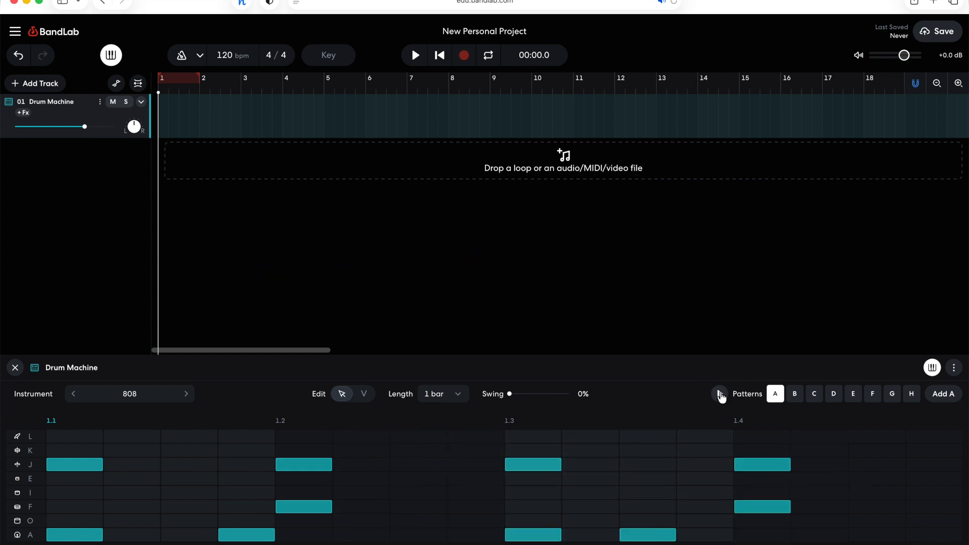
# - Add hi-hats on the four off-beats of row J for an eighth-note feel, and play the pattern briefly
pyautogui.click(177, 464)
pyautogui.click(435, 465)
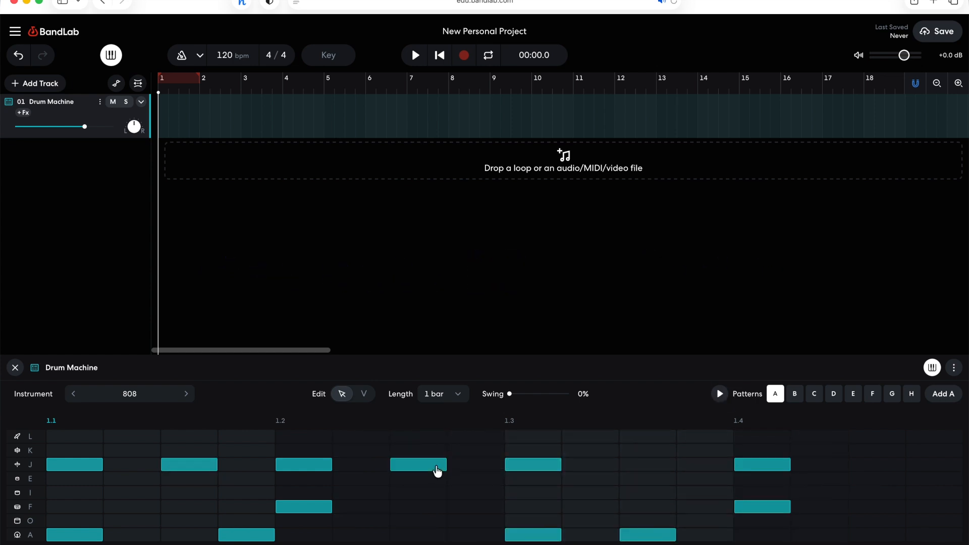
pyautogui.click(666, 465)
pyautogui.click(882, 464)
pyautogui.click(720, 394)
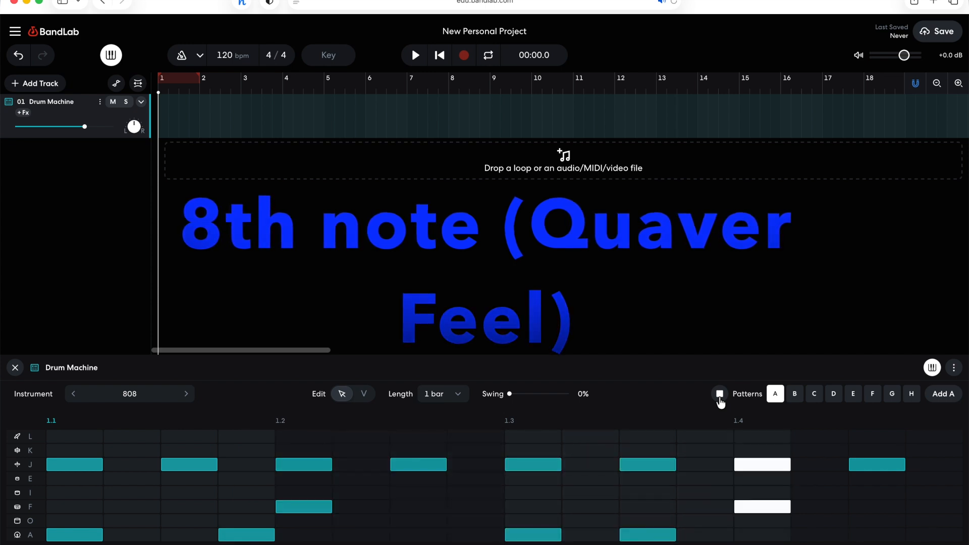
pyautogui.click(720, 399)
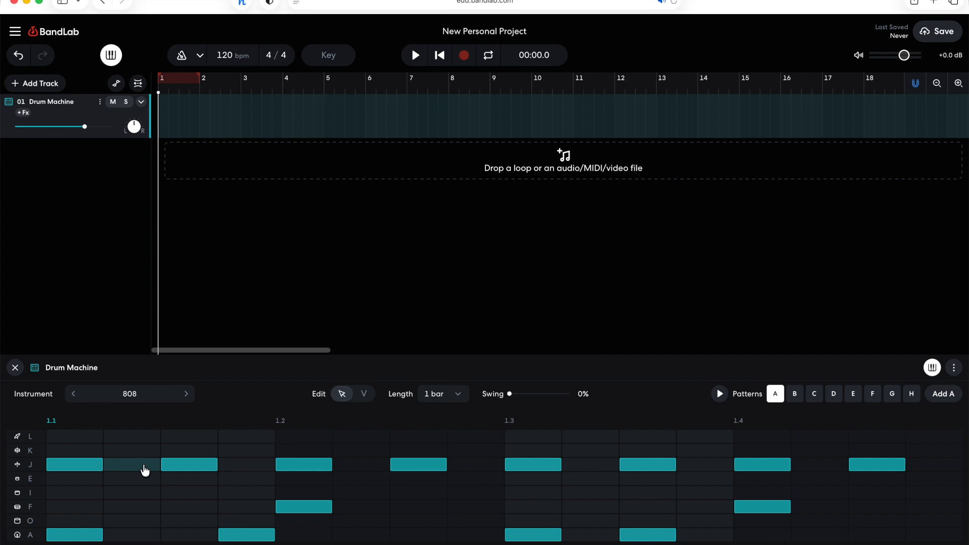
# - Fill the gaps between the eighth-note hi-hats in row J for a sixteenth-note feel, and play the pattern briefly
pyautogui.moveTo(145, 470); pyautogui.dragTo(353, 468)
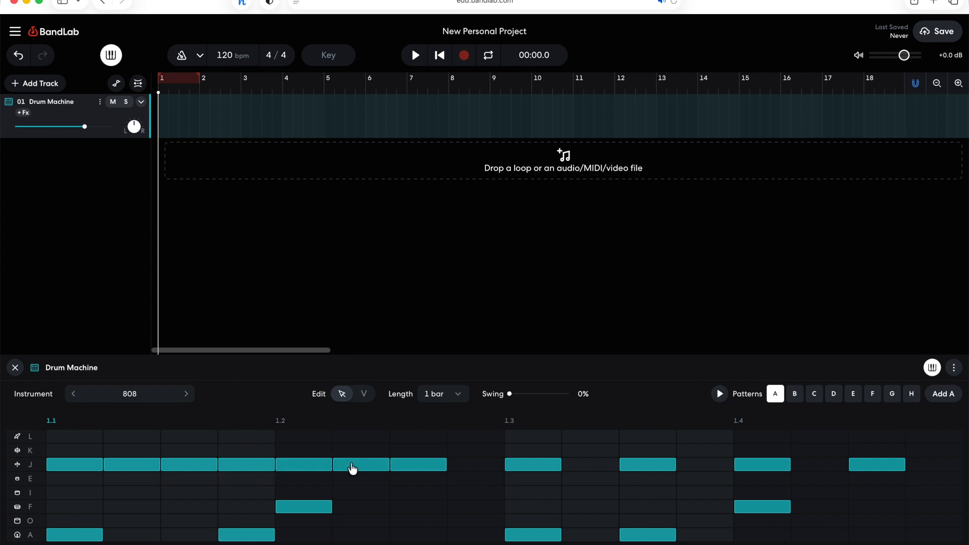
pyautogui.moveTo(477, 469); pyautogui.dragTo(608, 465)
pyautogui.click(705, 465)
pyautogui.click(825, 474)
pyautogui.click(958, 470)
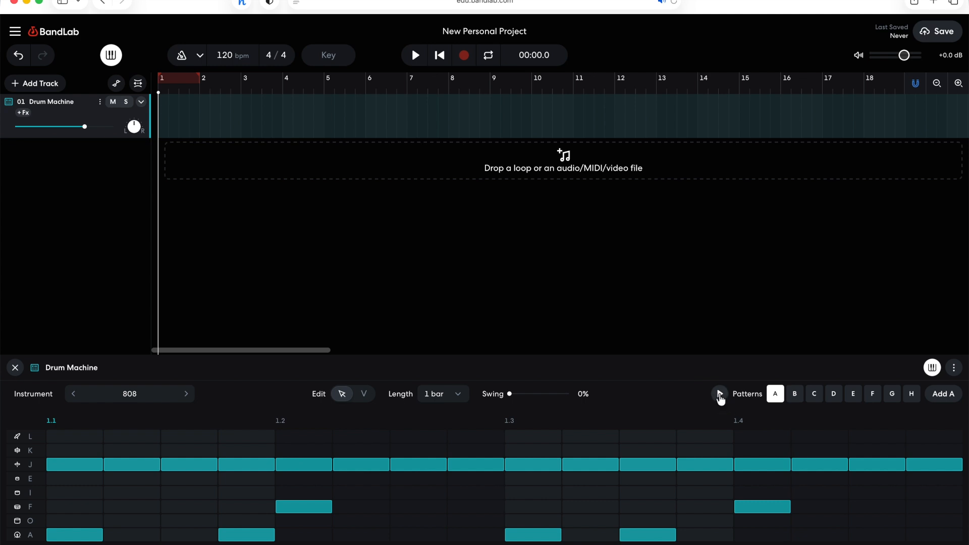
pyautogui.click(720, 394)
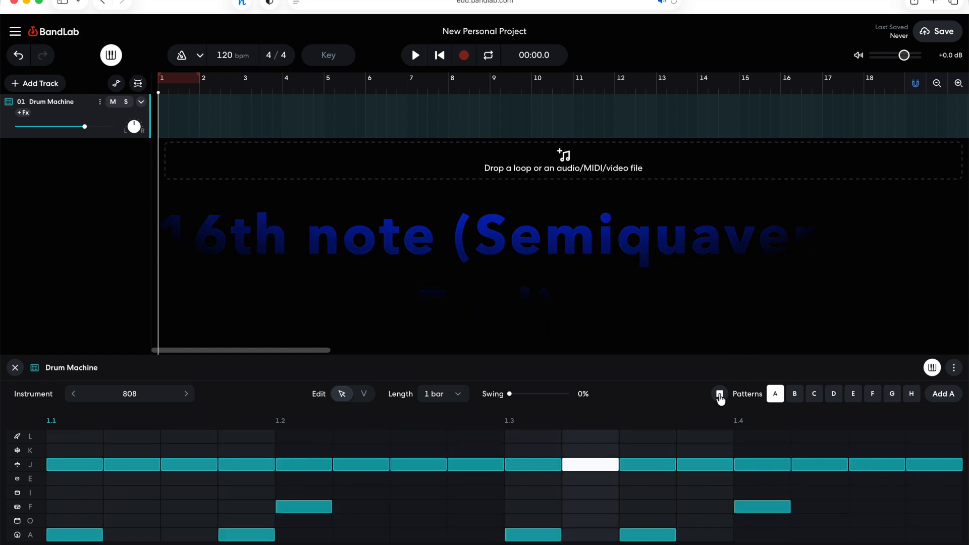
pyautogui.click(720, 395)
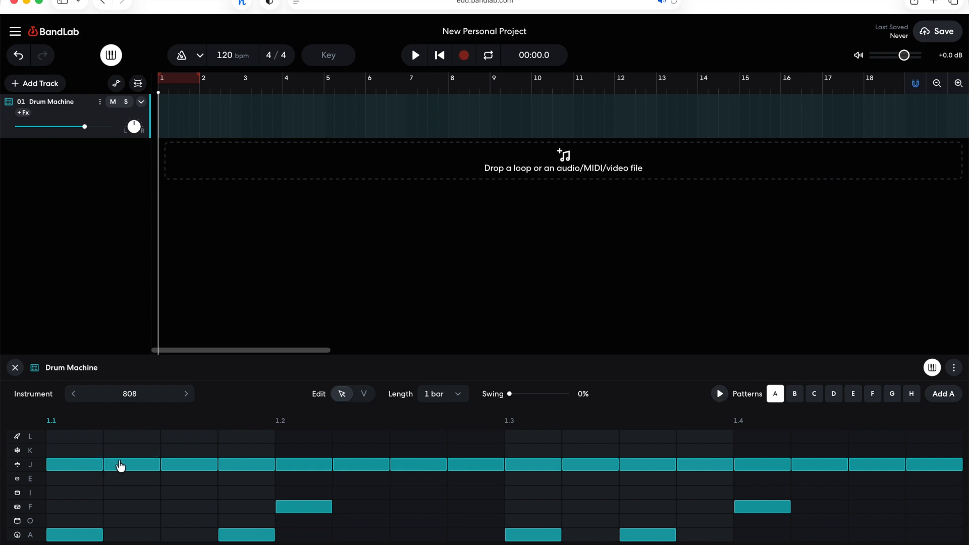
# - Clear all hi-hats in row J except those on beats 1.1, 1.2, 1.3 and 1.4
pyautogui.moveTo(121, 465); pyautogui.dragTo(273, 465)
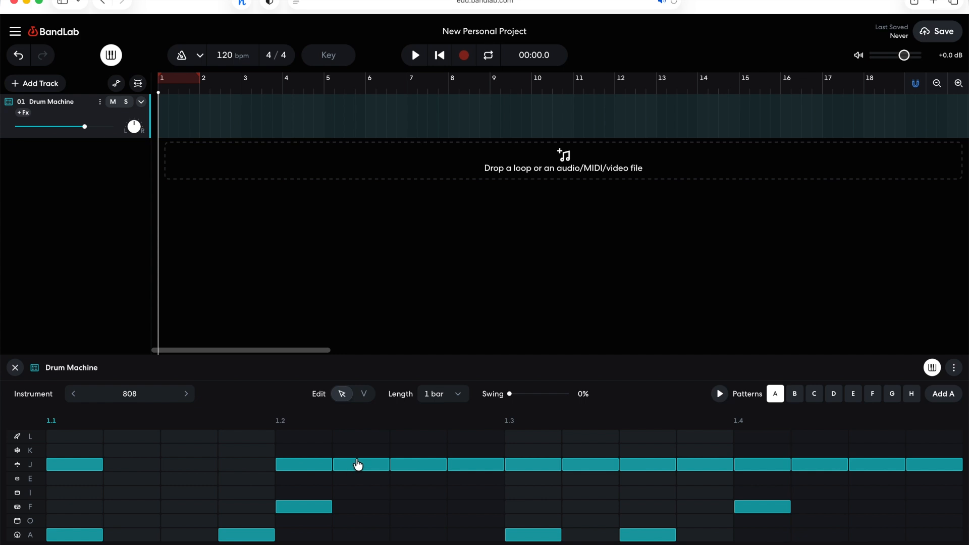
pyautogui.click(357, 464)
pyautogui.moveTo(406, 464); pyautogui.dragTo(489, 465)
pyautogui.moveTo(599, 465); pyautogui.dragTo(695, 464)
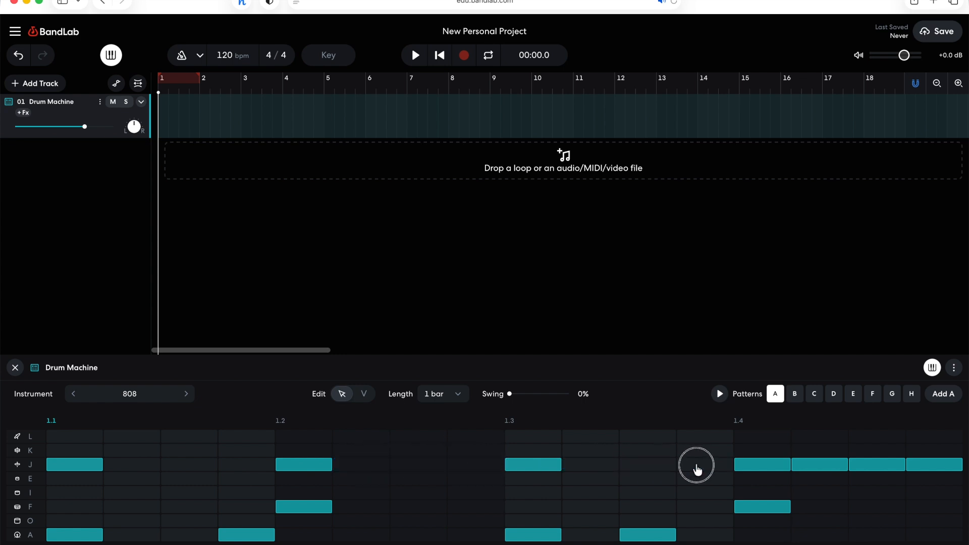
pyautogui.moveTo(818, 467); pyautogui.dragTo(939, 463)
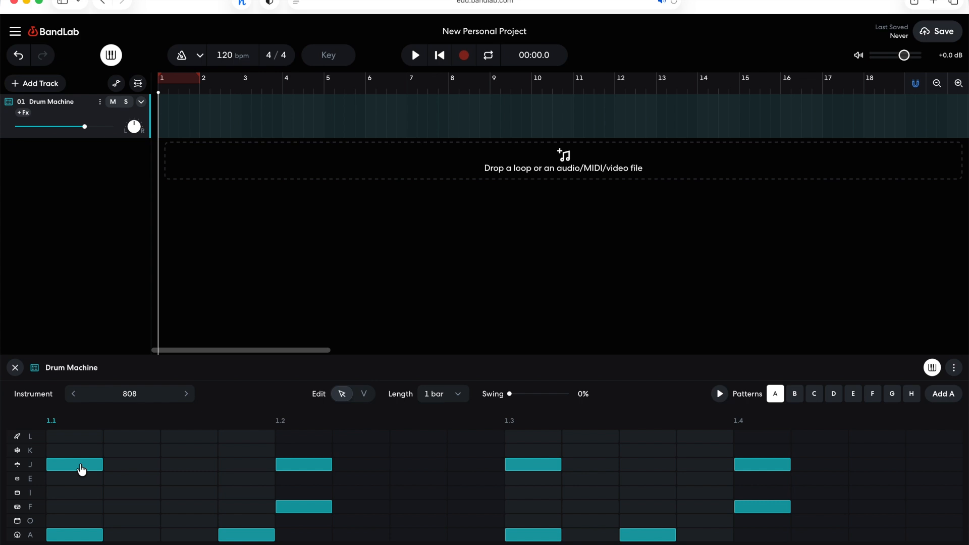
# - Replace the on-beat hi-hats in row J with hits on the third step of each beat, and play the pattern briefly
pyautogui.moveTo(81, 470); pyautogui.dragTo(190, 464)
pyautogui.moveTo(323, 463); pyautogui.dragTo(417, 474)
pyautogui.moveTo(556, 468); pyautogui.dragTo(656, 465)
pyautogui.moveTo(759, 468); pyautogui.dragTo(891, 468)
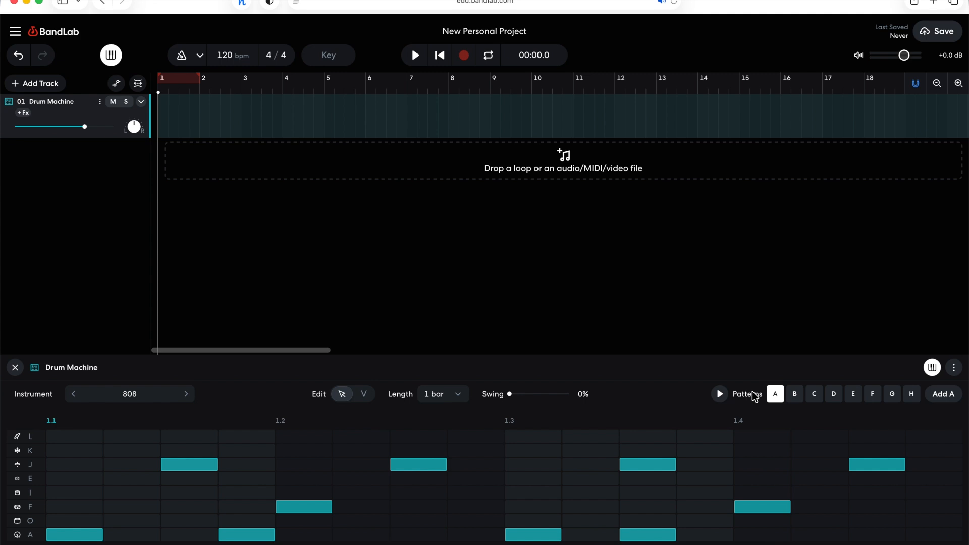
pyautogui.click(720, 395)
pyautogui.click(720, 397)
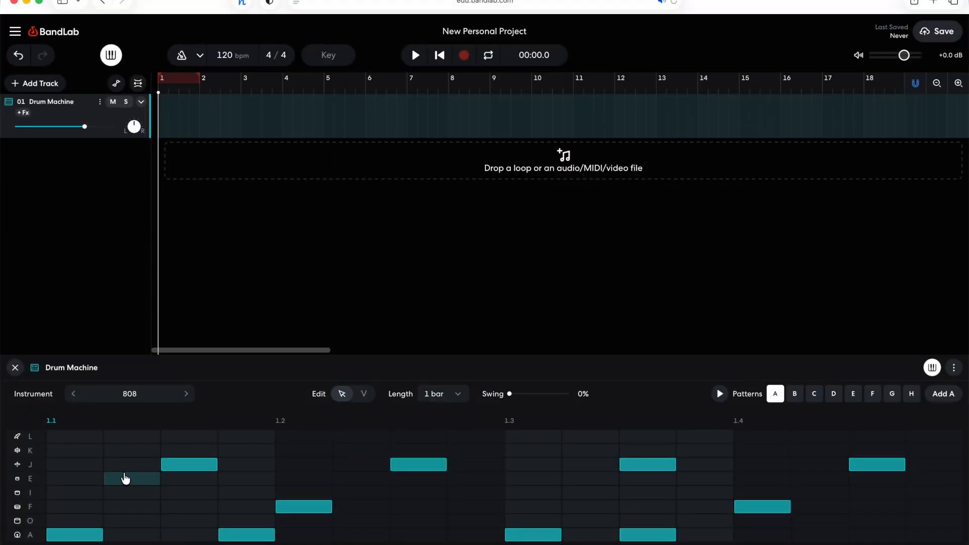
# - Fill every empty step of hi-hat row J so all sixteen steps have a hit, and play the pattern briefly
pyautogui.click(82, 467)
pyautogui.click(124, 467)
pyautogui.click(269, 464)
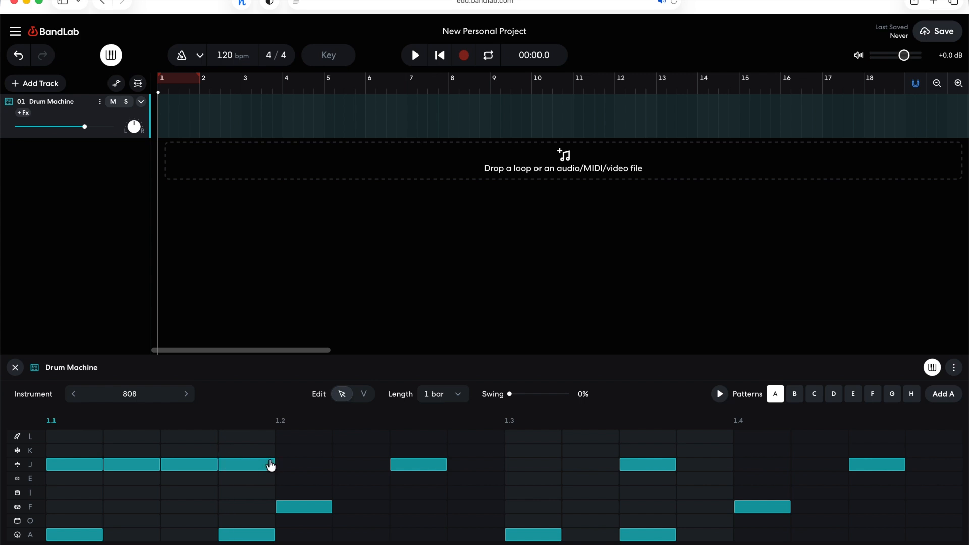
pyautogui.moveTo(279, 465); pyautogui.dragTo(363, 465)
pyautogui.moveTo(489, 467); pyautogui.dragTo(597, 464)
pyautogui.moveTo(729, 470); pyautogui.dragTo(947, 467)
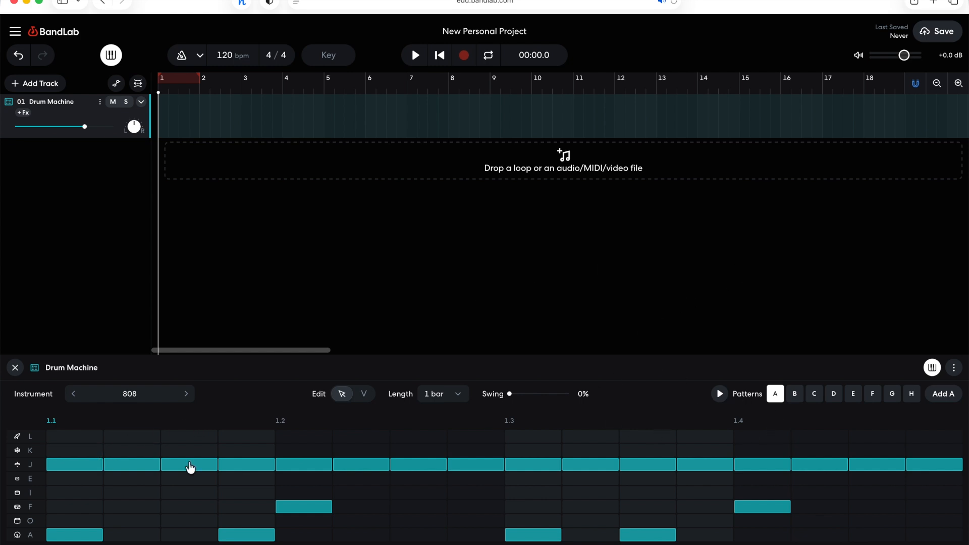
pyautogui.click(720, 395)
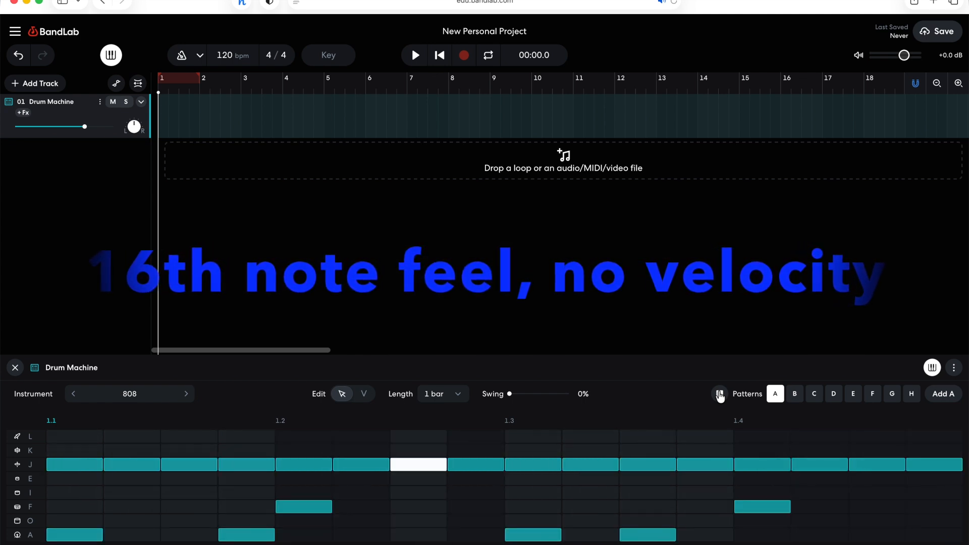
pyautogui.click(720, 394)
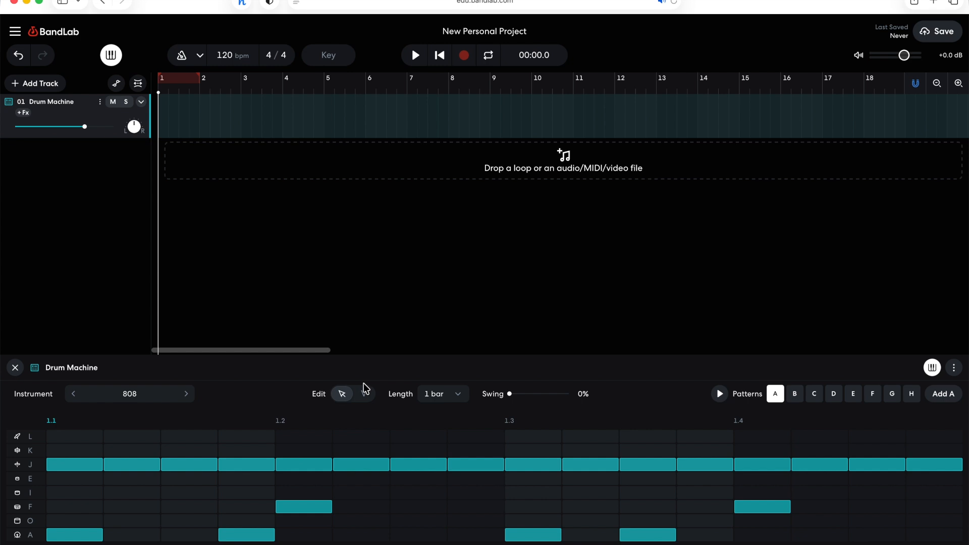
# - Switch to velocity editing and cycle the first four hi-hats in row J through high and low velocity back to medium
pyautogui.click(365, 398)
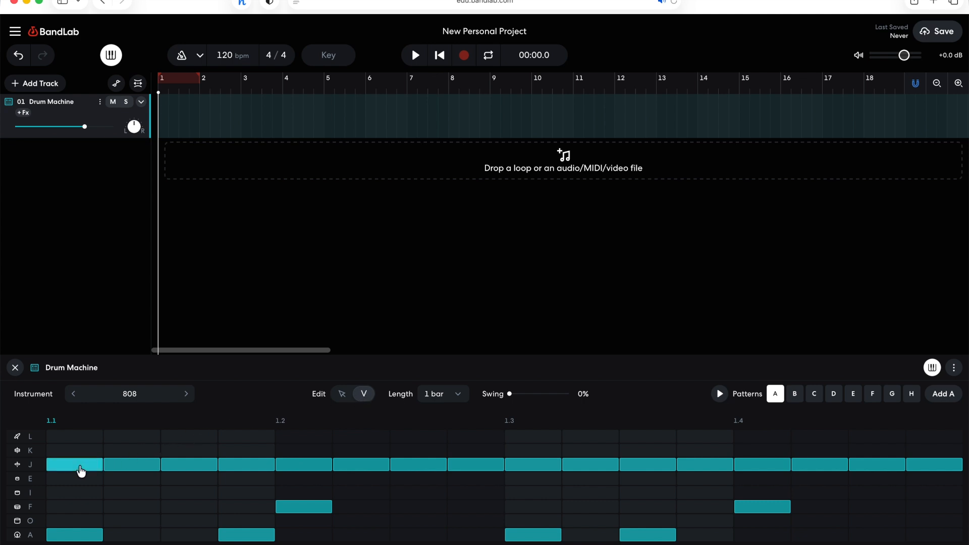
pyautogui.click(128, 469)
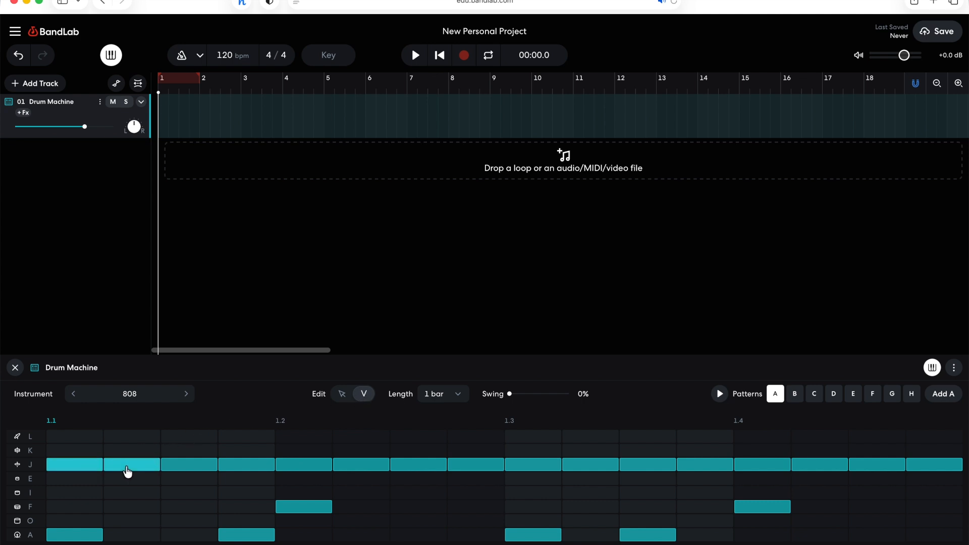
pyautogui.click(187, 471)
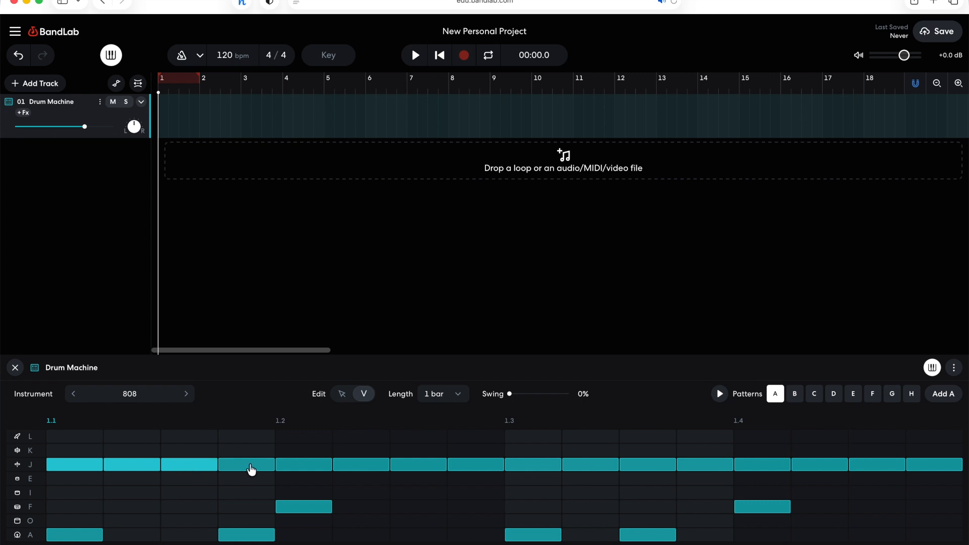
pyautogui.click(250, 470)
pyautogui.click(91, 470)
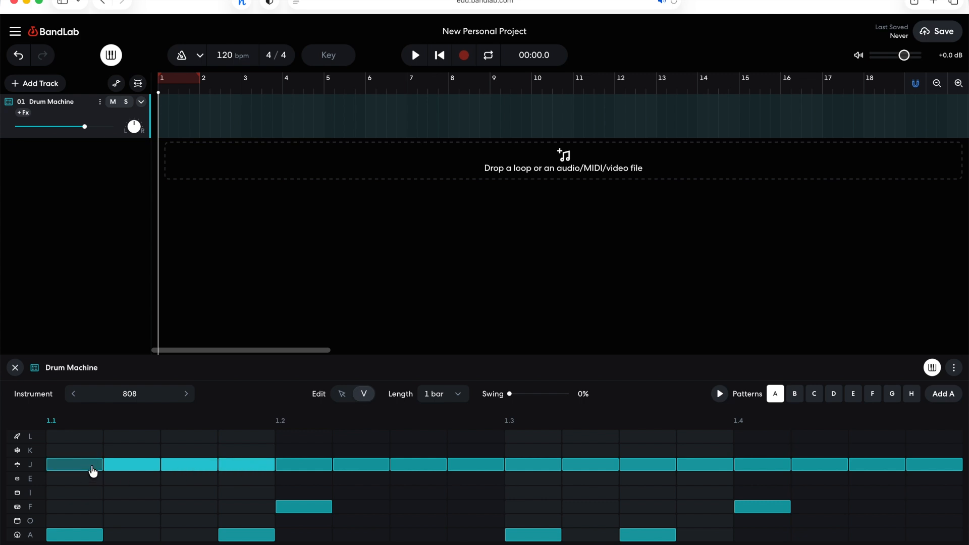
pyautogui.click(143, 471)
pyautogui.click(199, 471)
pyautogui.click(243, 471)
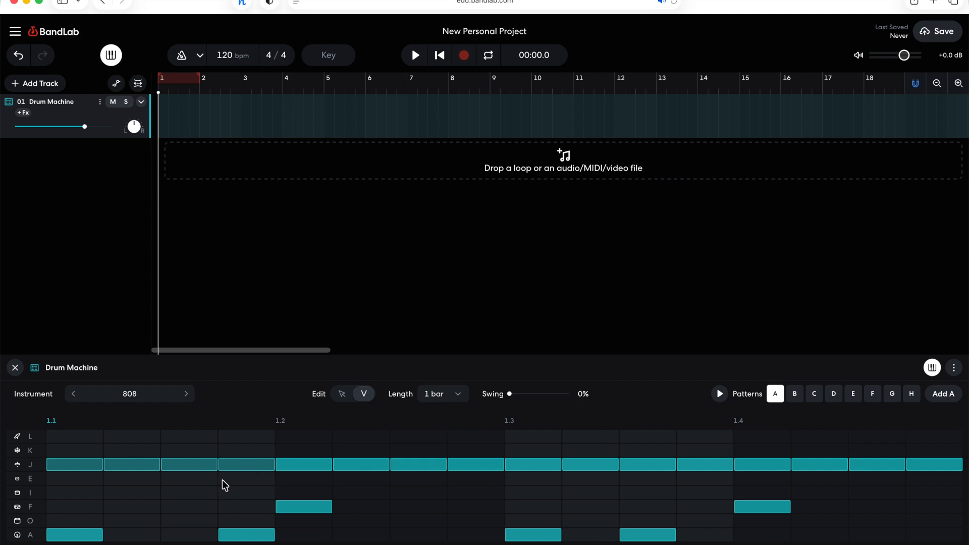
pyautogui.click(92, 467)
pyautogui.click(129, 469)
pyautogui.click(200, 470)
pyautogui.click(255, 470)
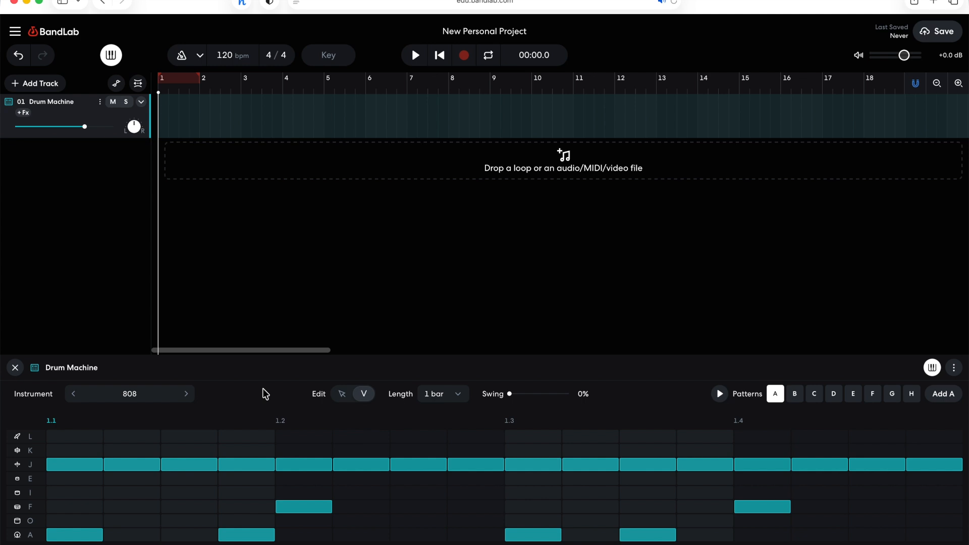
# - Set both snare hits in row F and the hi-hat on 1.1 to high velocity, and the next three hi-hats to low
pyautogui.click(308, 512)
pyautogui.click(767, 513)
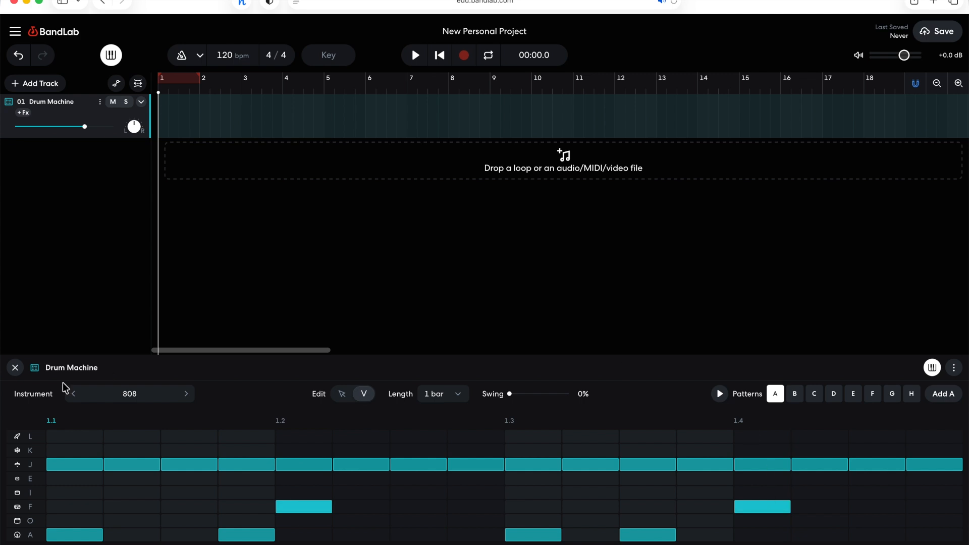
pyautogui.click(130, 465)
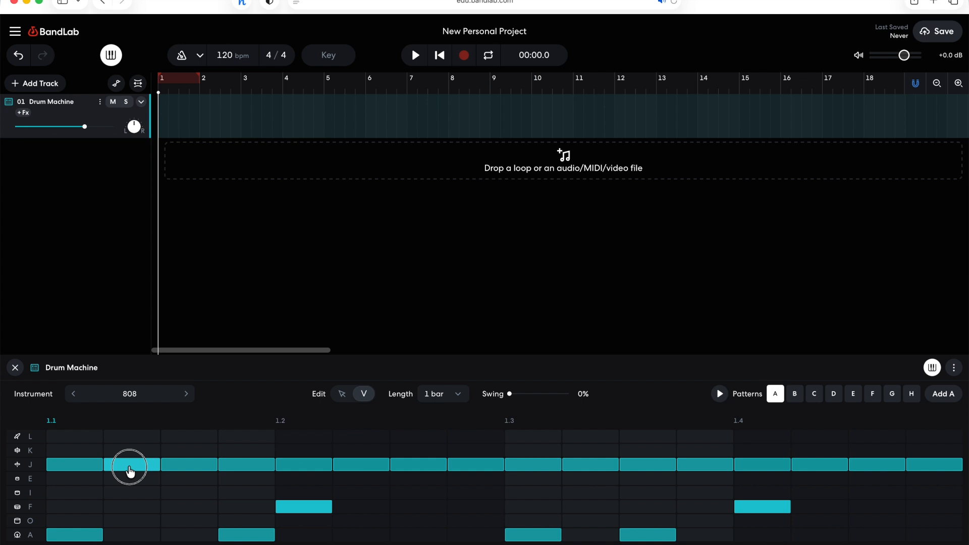
pyautogui.click(192, 466)
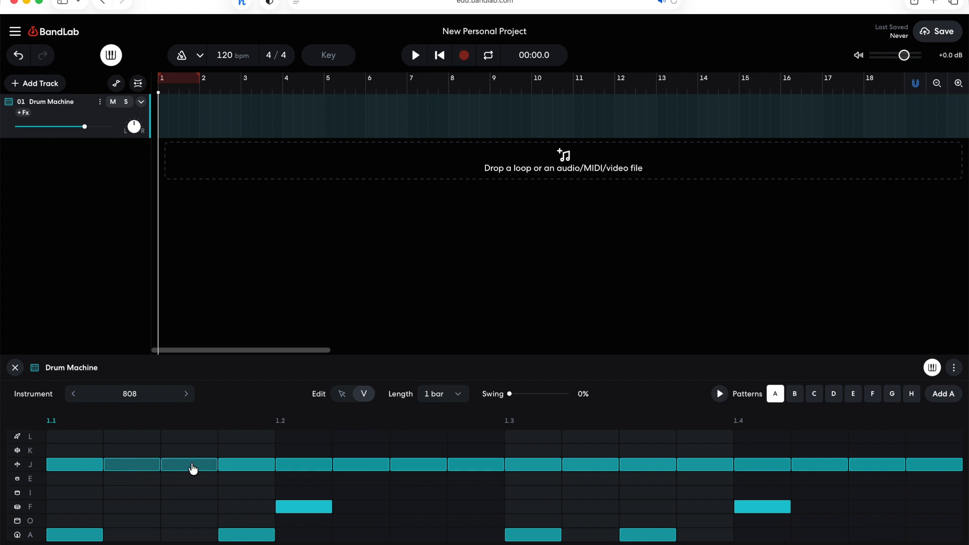
pyautogui.click(238, 465)
pyautogui.click(78, 469)
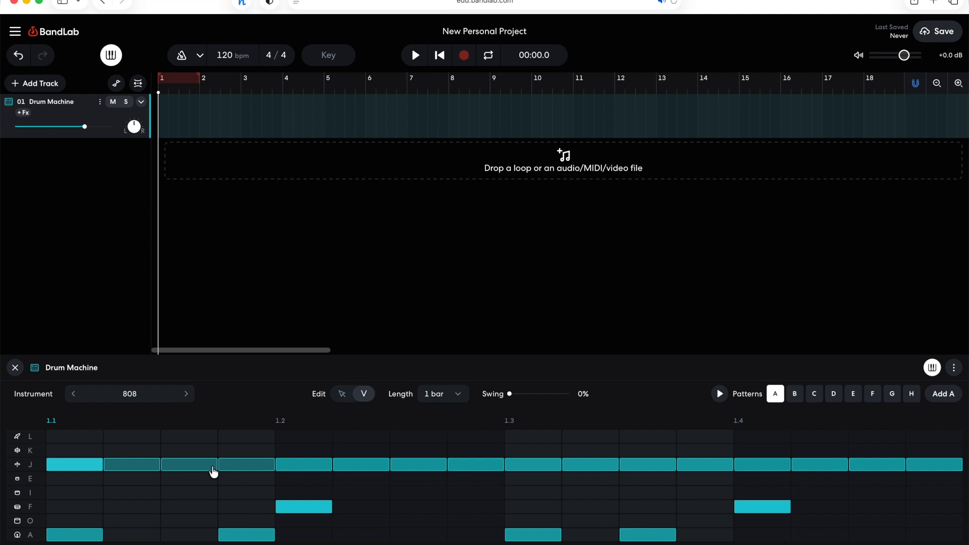
# - Set the row J hi-hat on 1.2 to high velocity and the three hi-hats after it to low
pyautogui.click(312, 470)
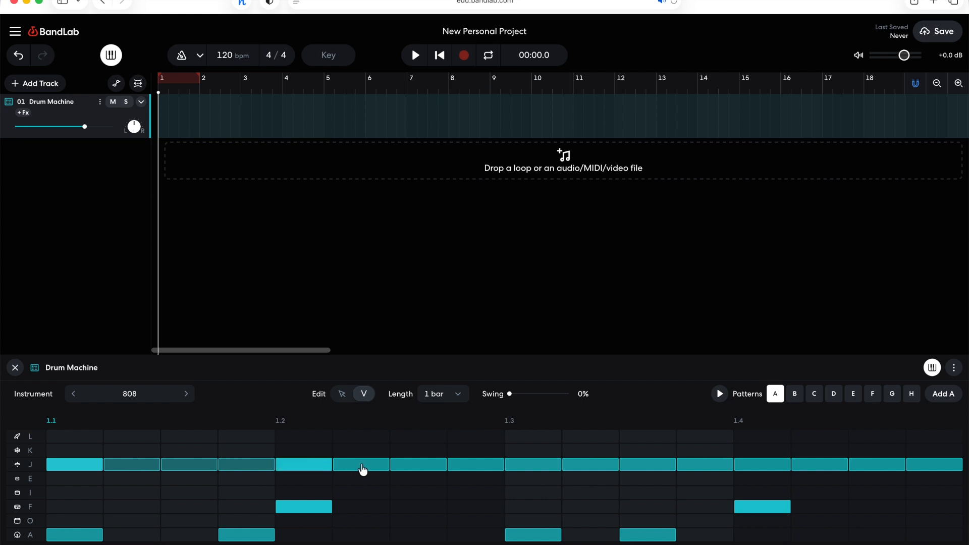
pyautogui.click(365, 470)
pyautogui.click(366, 469)
pyautogui.click(411, 469)
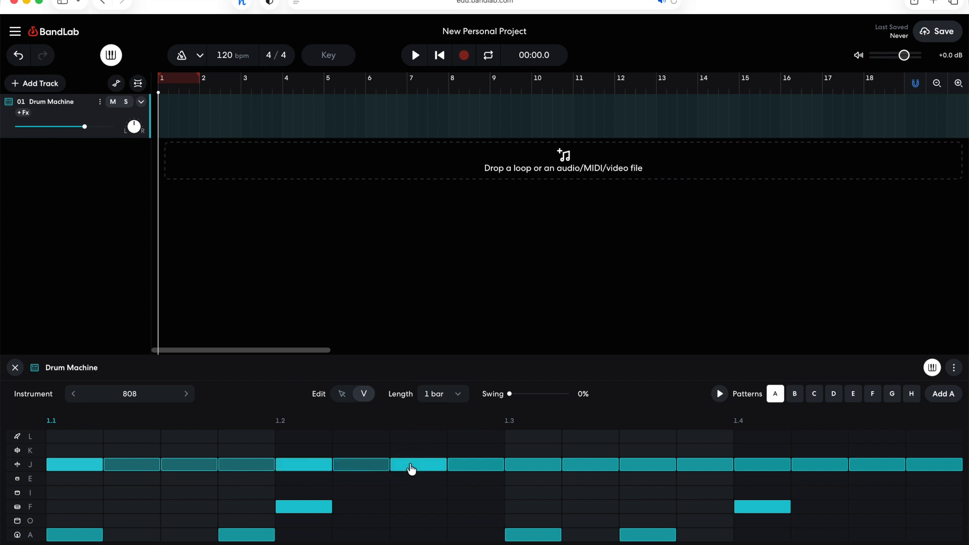
pyautogui.click(412, 469)
pyautogui.click(479, 467)
pyautogui.click(479, 468)
# - Set the row J hi-hat on 1.3 to high velocity and the three hi-hats after it to low
pyautogui.click(544, 468)
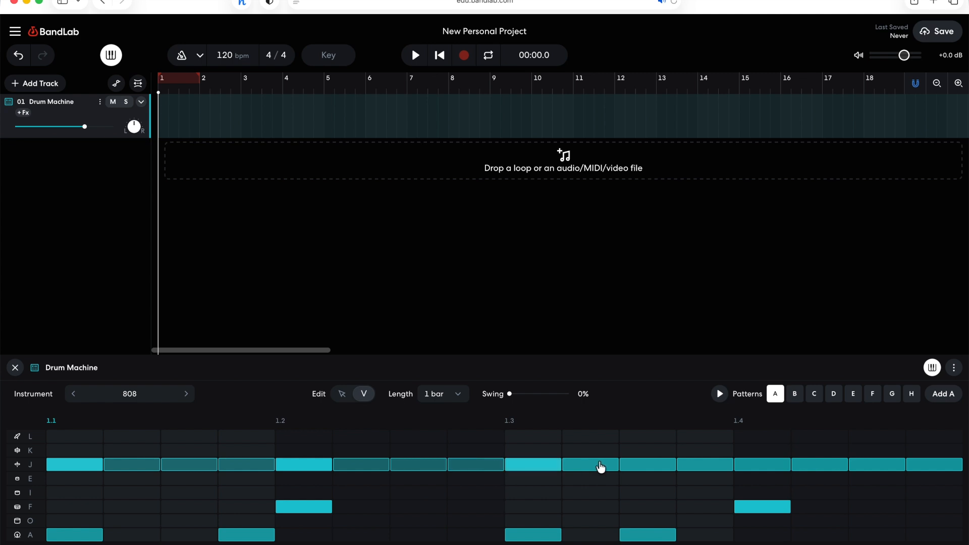
pyautogui.click(612, 467)
pyautogui.click(617, 466)
pyautogui.click(649, 468)
pyautogui.click(650, 469)
pyautogui.click(712, 469)
pyautogui.click(712, 469)
# - Set the row J hi-hat on 1.4 to high velocity and the three hi-hats after it to low
pyautogui.click(765, 470)
pyautogui.click(818, 470)
pyautogui.click(818, 470)
pyautogui.click(879, 472)
pyautogui.click(928, 469)
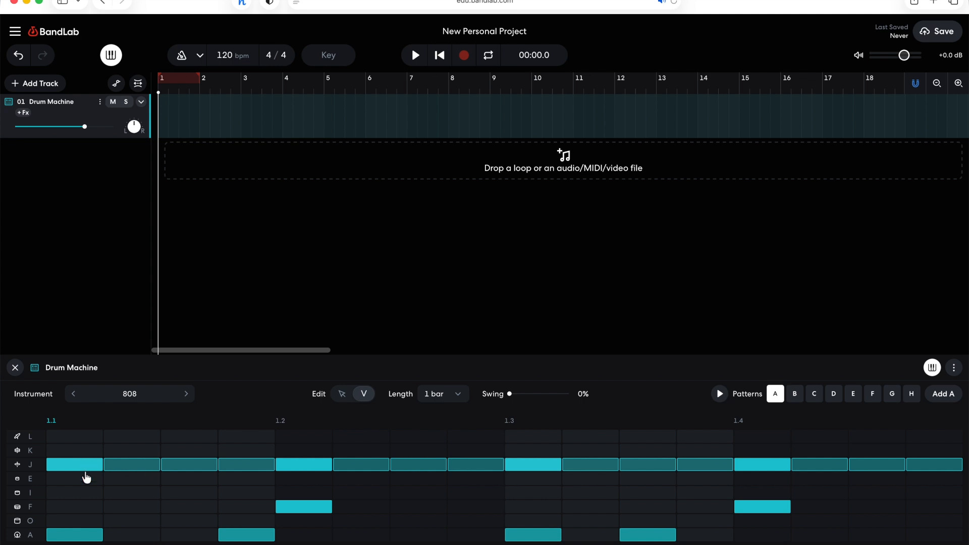
# - Play back pattern A with the emphasised quarter-note hi-hats, and stop it
pyautogui.click(721, 396)
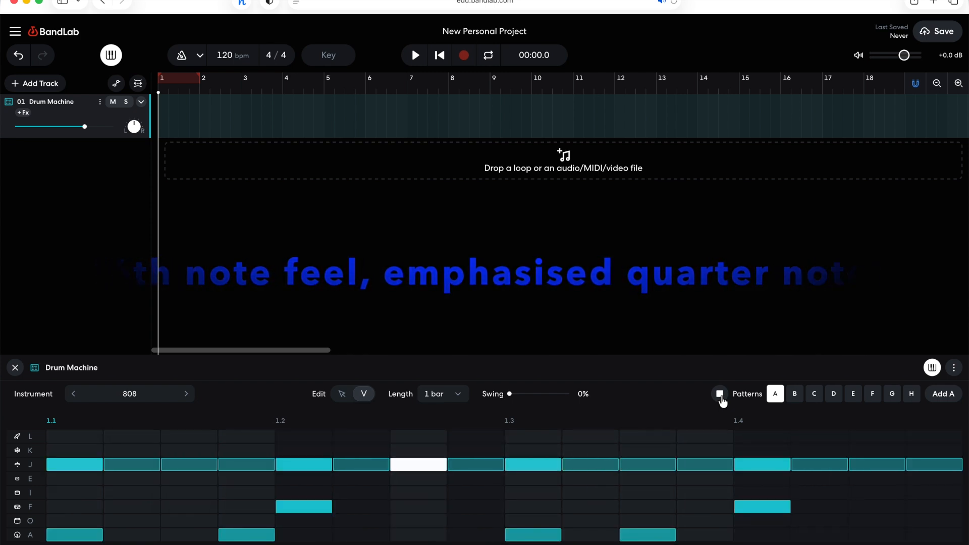
pyautogui.click(720, 394)
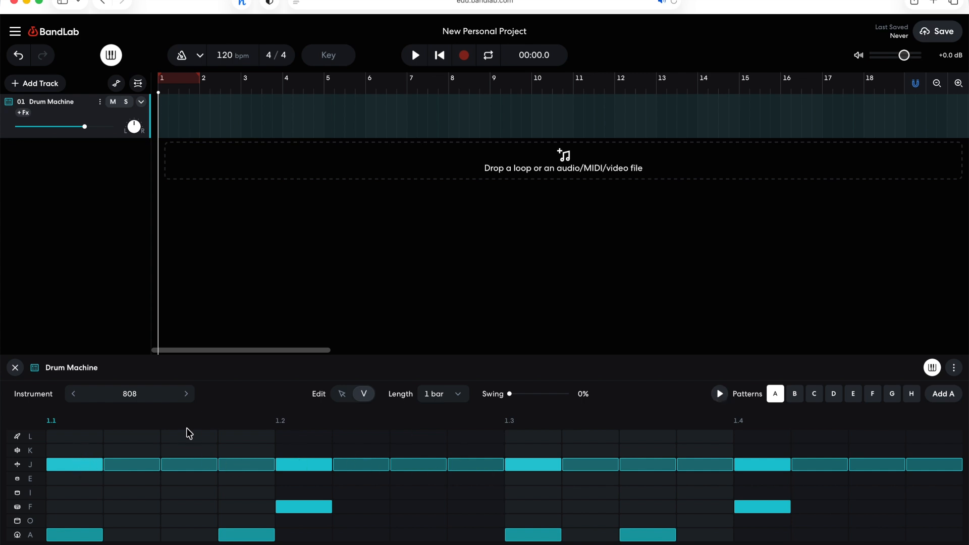
# - In row J, set the four on-beat hi-hats to low velocity and each beat's third-step hi-hat to high, and audition the pattern
pyautogui.click(77, 464)
pyautogui.click(186, 465)
pyautogui.click(305, 465)
pyautogui.click(438, 469)
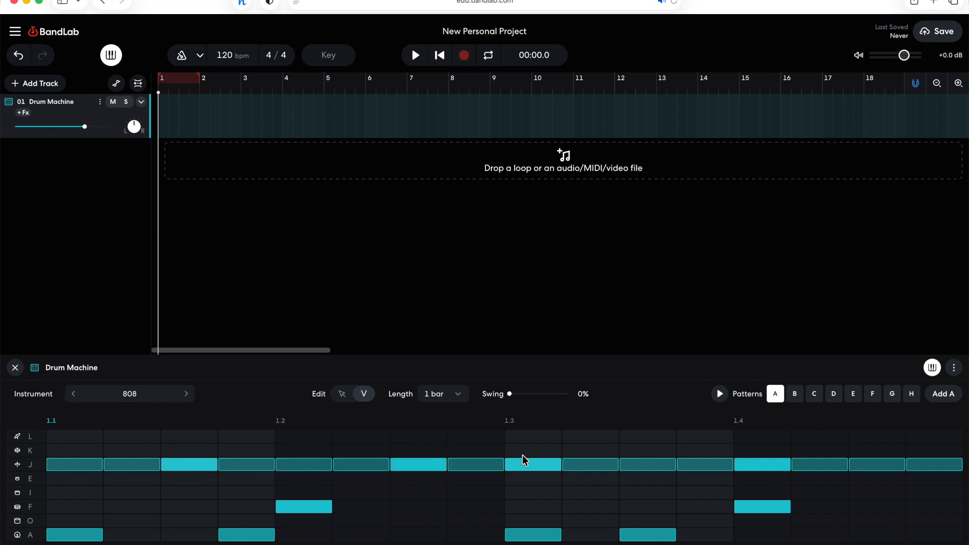
pyautogui.click(532, 467)
pyautogui.click(652, 468)
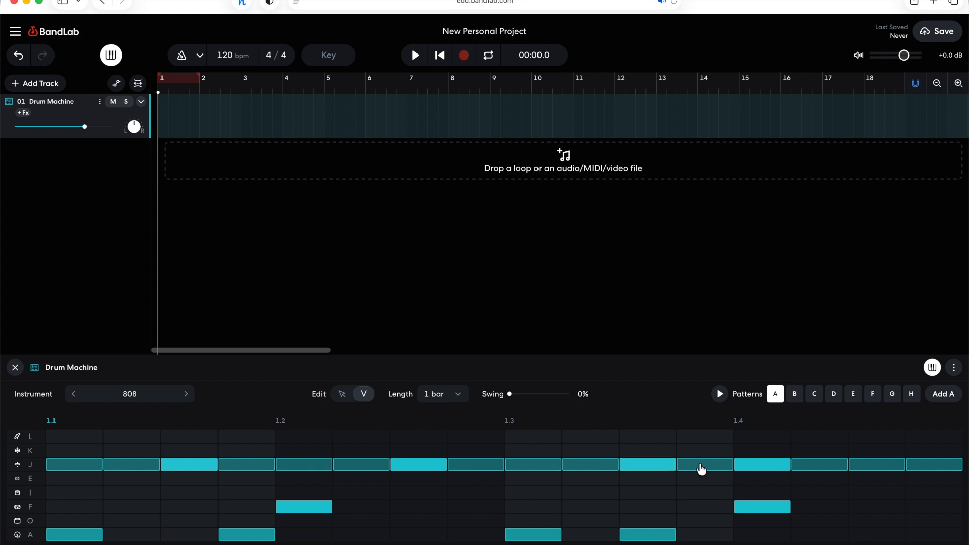
pyautogui.click(776, 469)
pyautogui.click(883, 465)
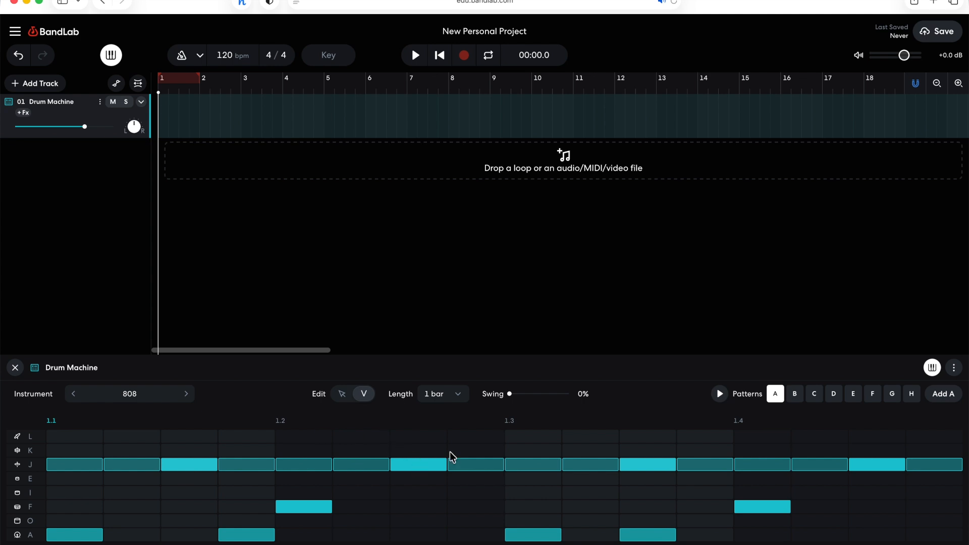
pyautogui.click(720, 396)
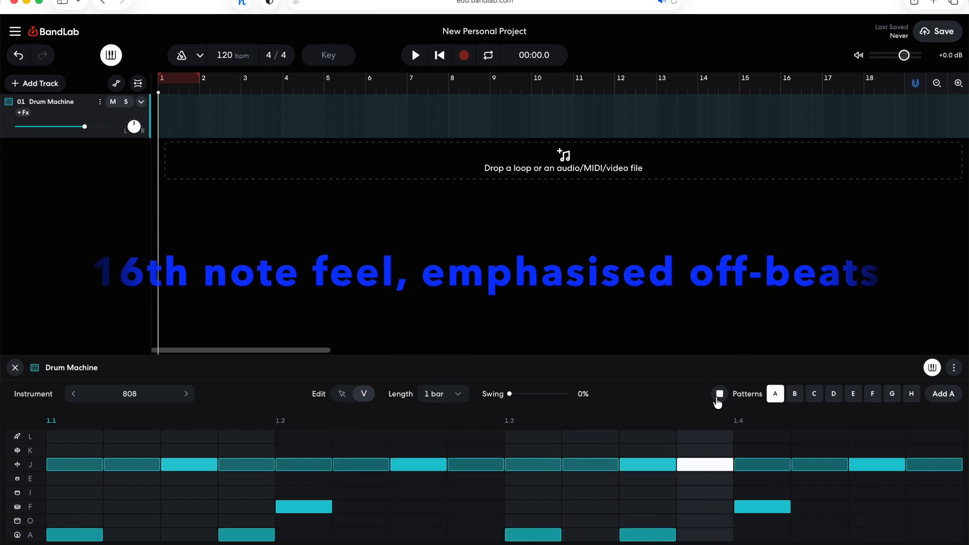
pyautogui.click(718, 402)
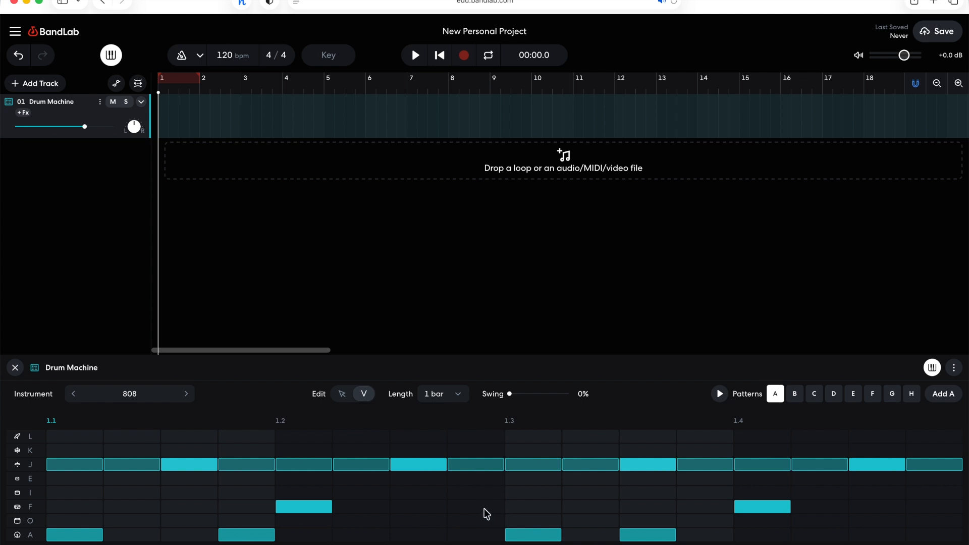
# - Remove both row A kicks from beat 1.3 and add row F snares on the fourth step of 1.2 and second step of 1.3
pyautogui.click(341, 395)
pyautogui.click(646, 538)
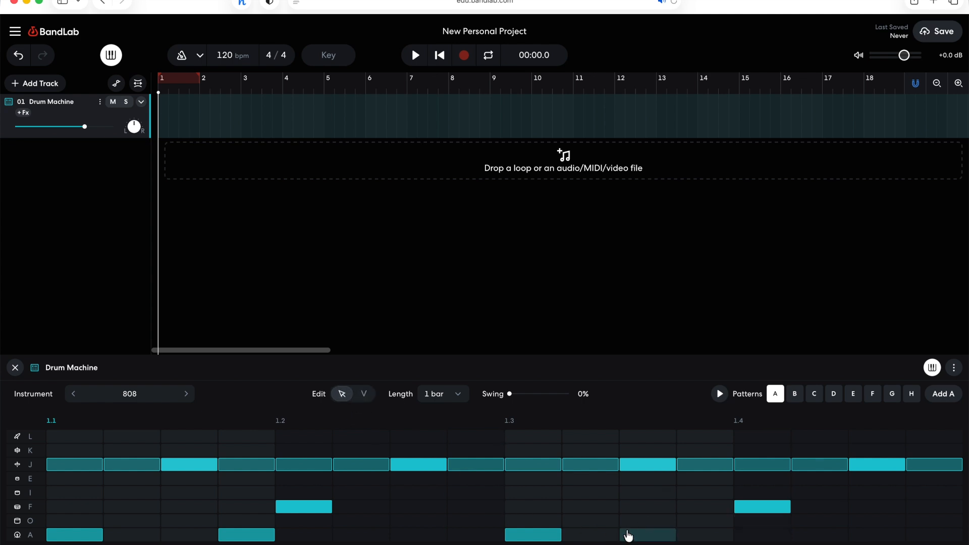
pyautogui.click(491, 513)
pyautogui.click(595, 509)
pyautogui.click(551, 533)
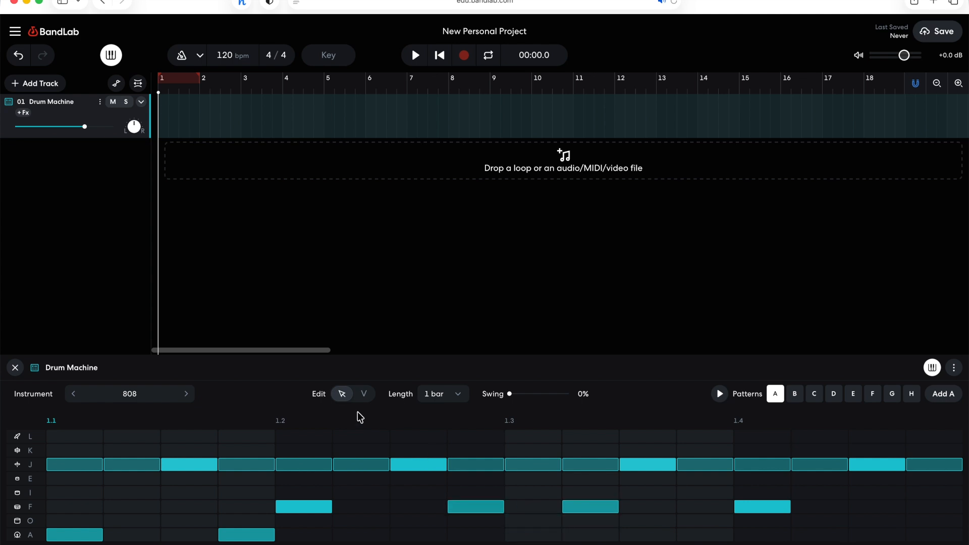
# - Set the two added row F snares to low velocity as ghost notes and audition pattern A
pyautogui.click(364, 394)
pyautogui.click(488, 511)
pyautogui.click(487, 512)
pyautogui.click(591, 511)
pyautogui.click(591, 511)
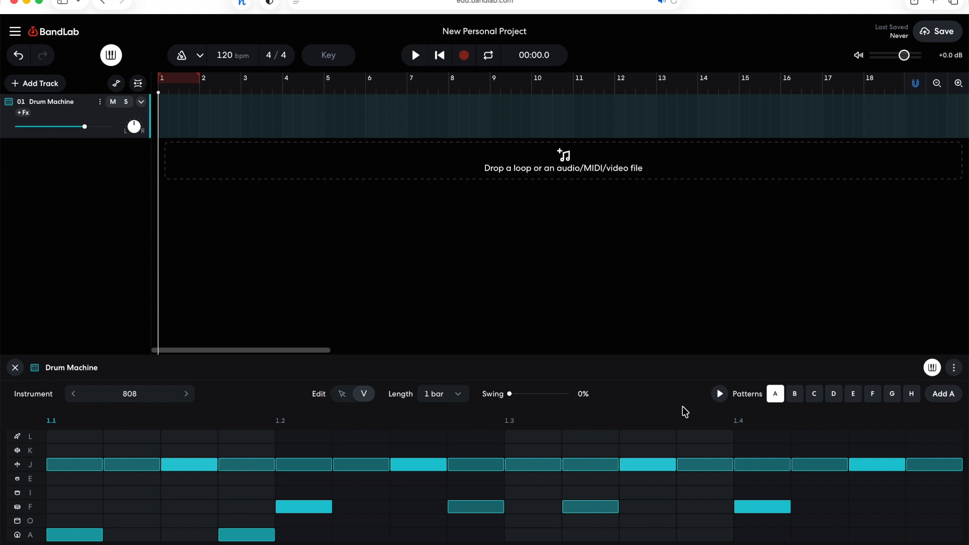
pyautogui.click(718, 395)
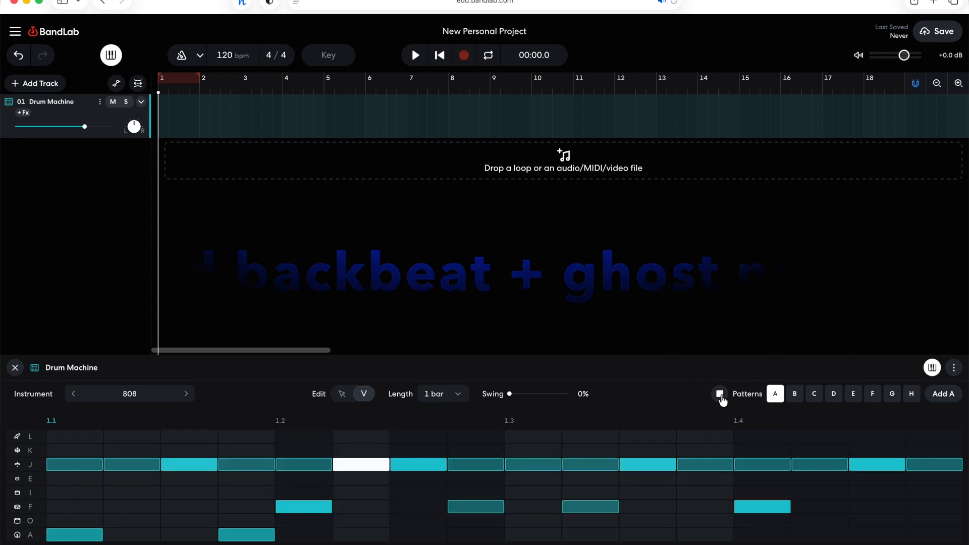
pyautogui.click(720, 395)
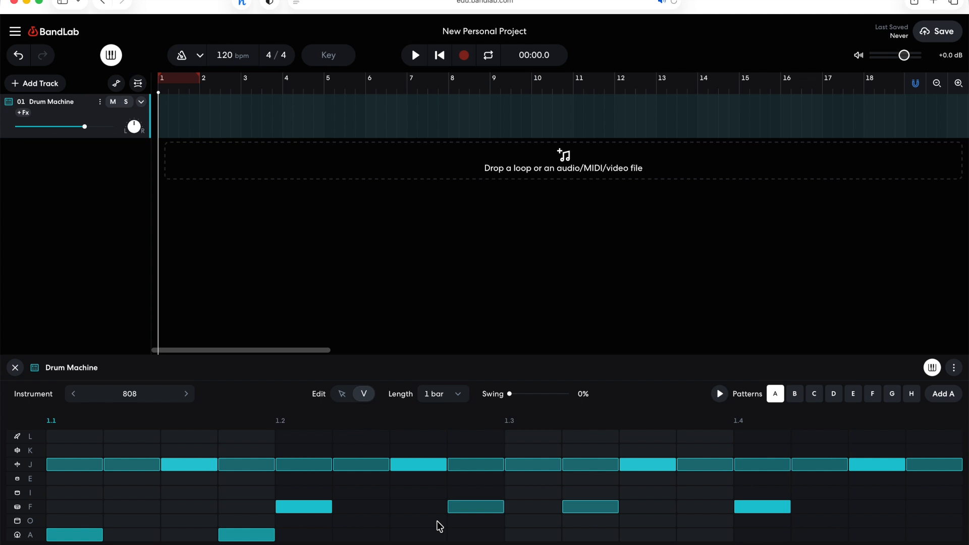
# - In pattern B, place row A kicks on 1.1 and 1.3 and row F snares on 1.2 and 1.4
pyautogui.click(795, 395)
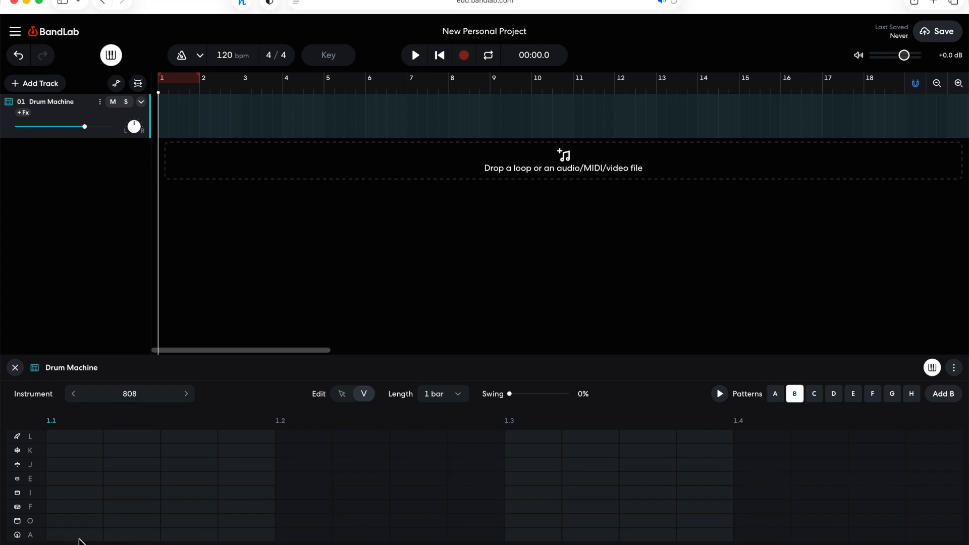
pyautogui.click(341, 396)
pyautogui.click(76, 535)
pyautogui.click(318, 507)
pyautogui.click(525, 535)
pyautogui.click(772, 479)
pyautogui.click(763, 507)
# - Add row J hi-hats on the first and third steps of every beat in pattern B and audition it
pyautogui.click(75, 464)
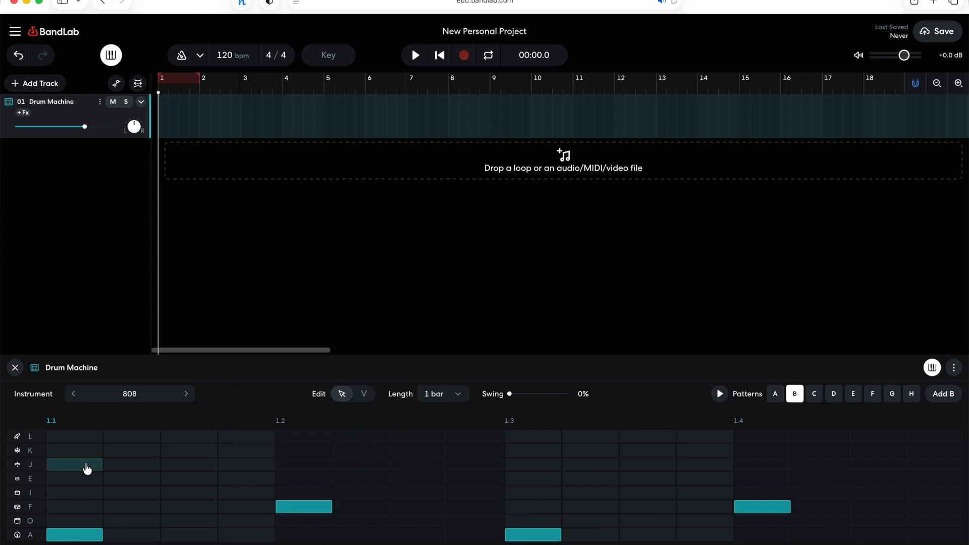
pyautogui.click(209, 467)
pyautogui.click(303, 465)
pyautogui.click(419, 465)
pyautogui.click(546, 469)
pyautogui.click(649, 467)
pyautogui.click(752, 469)
pyautogui.click(877, 466)
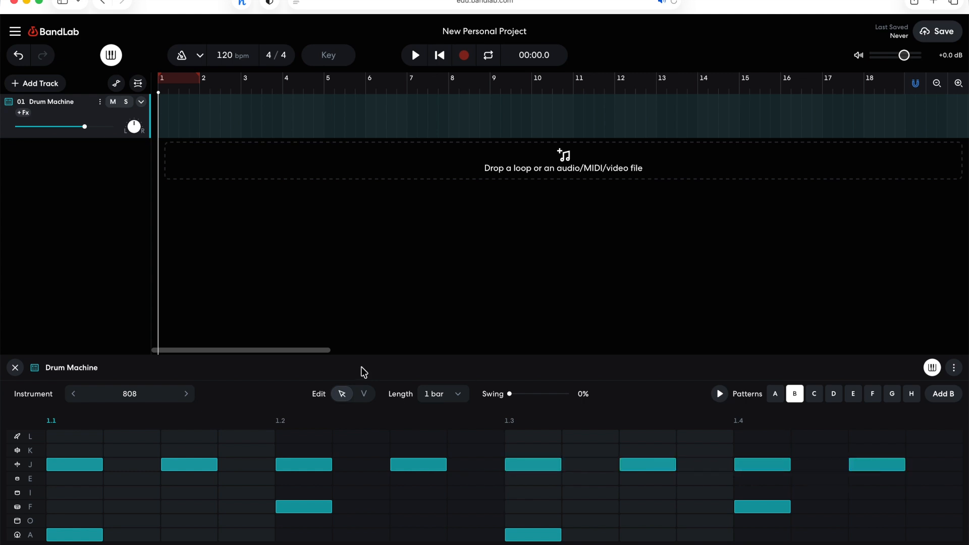
pyautogui.click(720, 395)
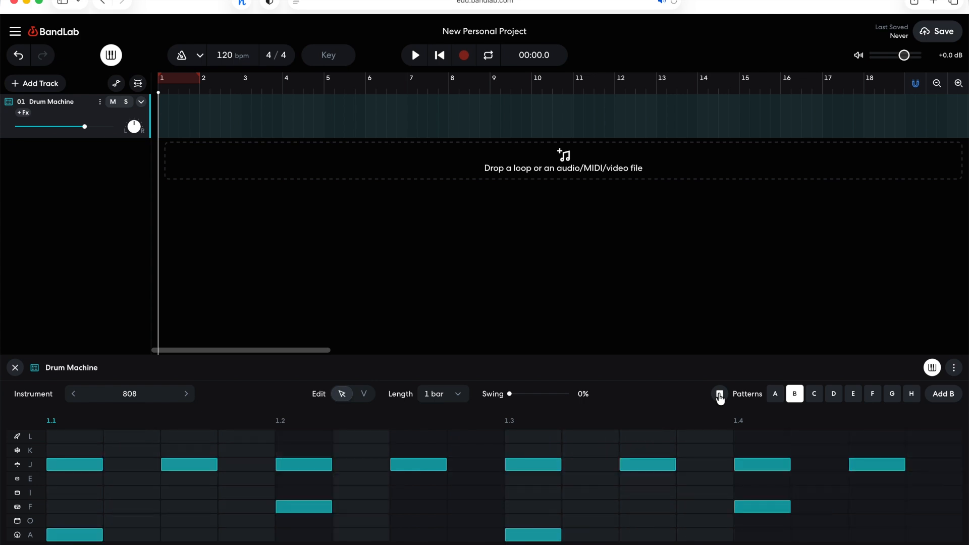
pyautogui.click(720, 397)
# - Extend pattern B to 2 bars and play it
pyautogui.click(460, 395)
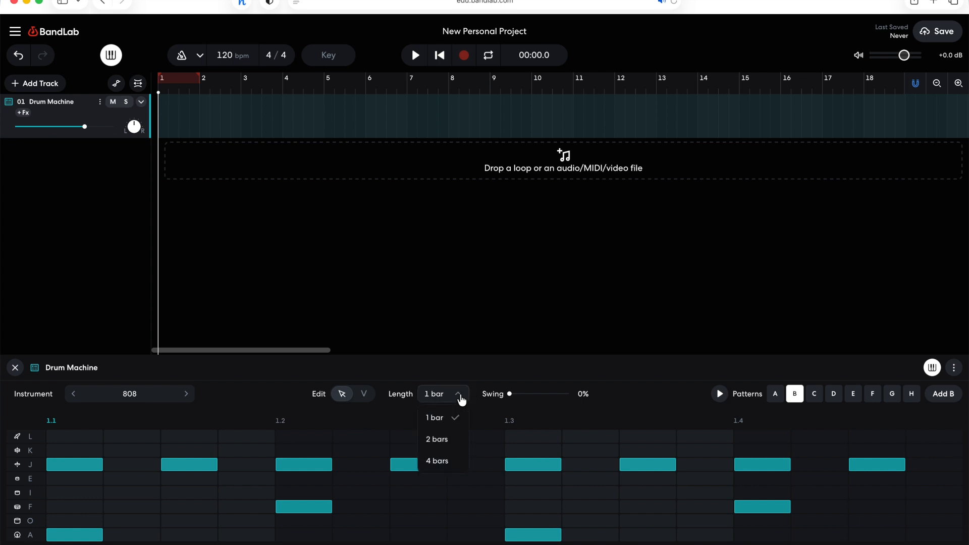
pyautogui.click(438, 444)
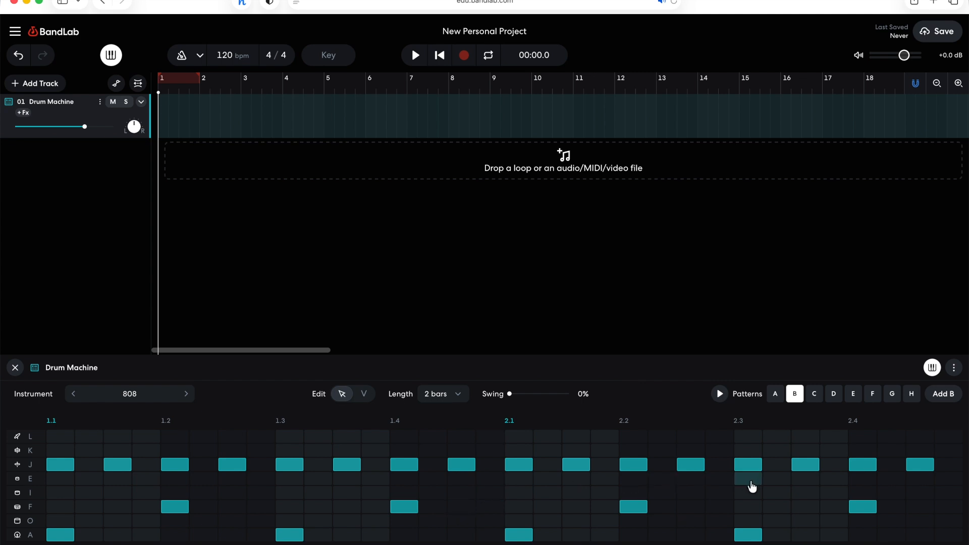
pyautogui.click(720, 394)
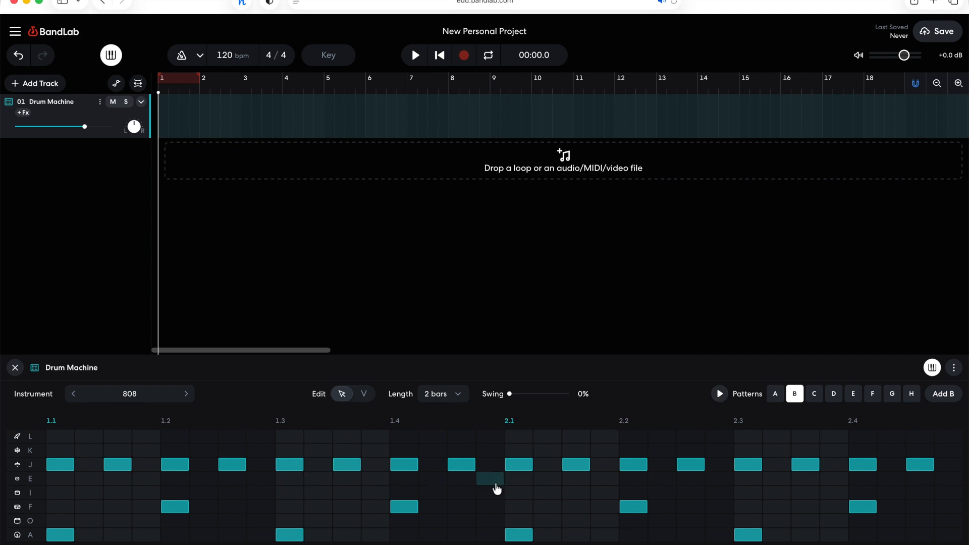
# - Try an extra row A kick on the third step of beat 2.3, audition pattern B, and remove the kick
pyautogui.click(808, 536)
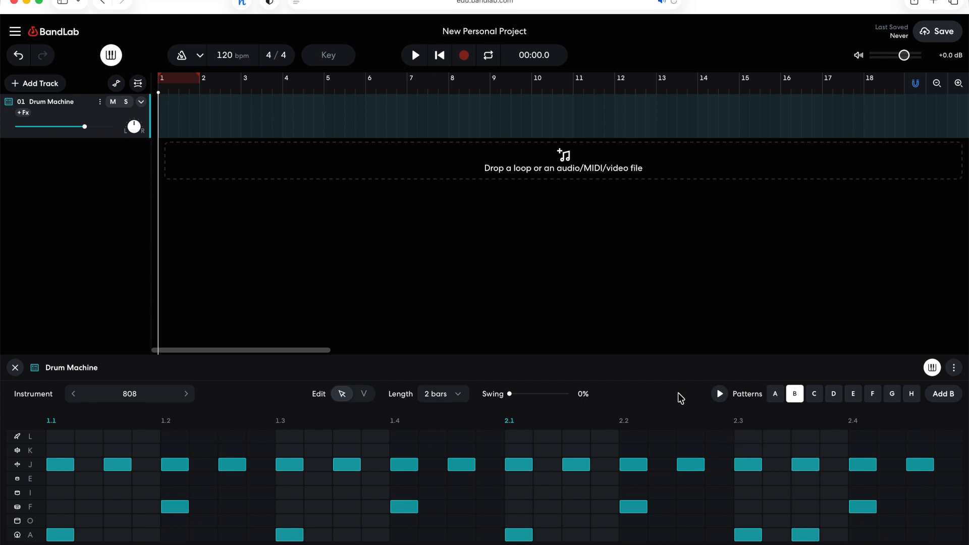
pyautogui.click(720, 395)
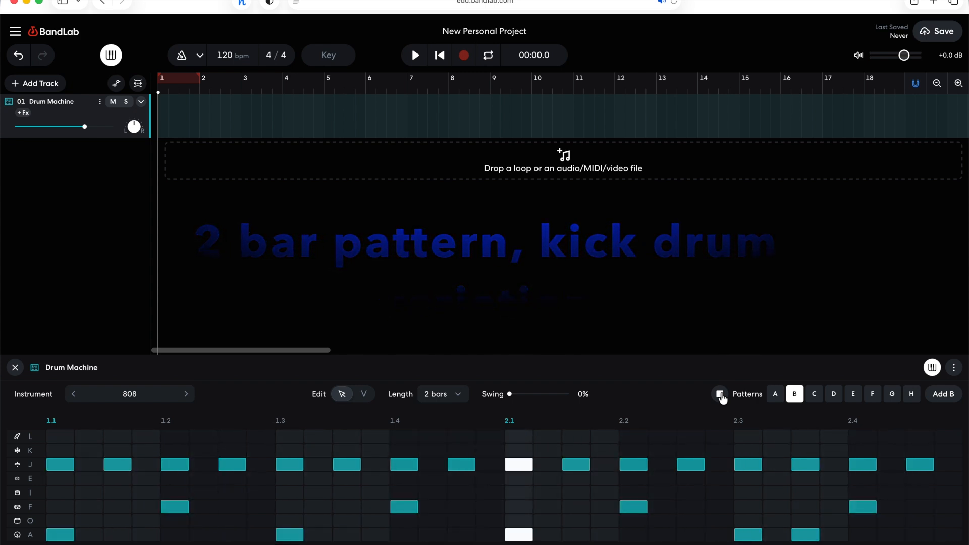
pyautogui.click(720, 395)
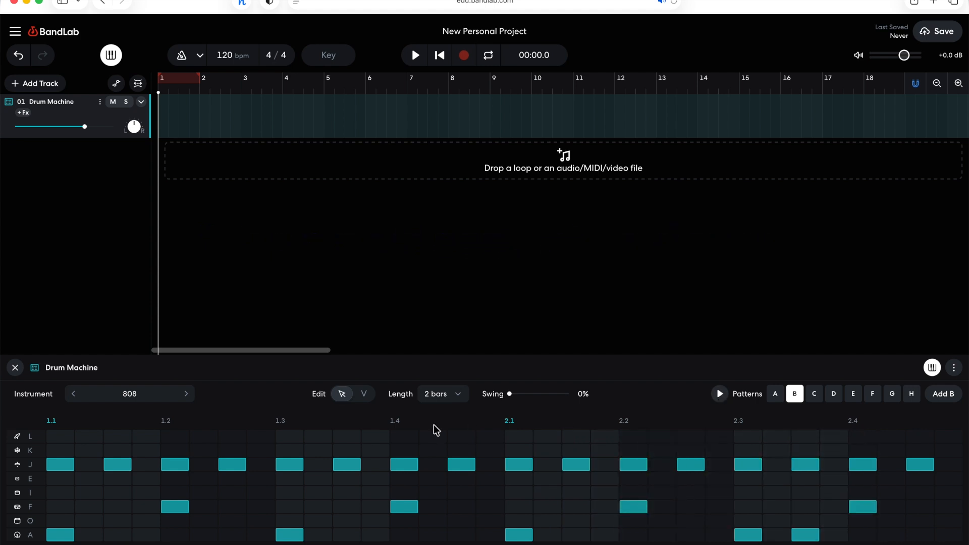
pyautogui.click(797, 539)
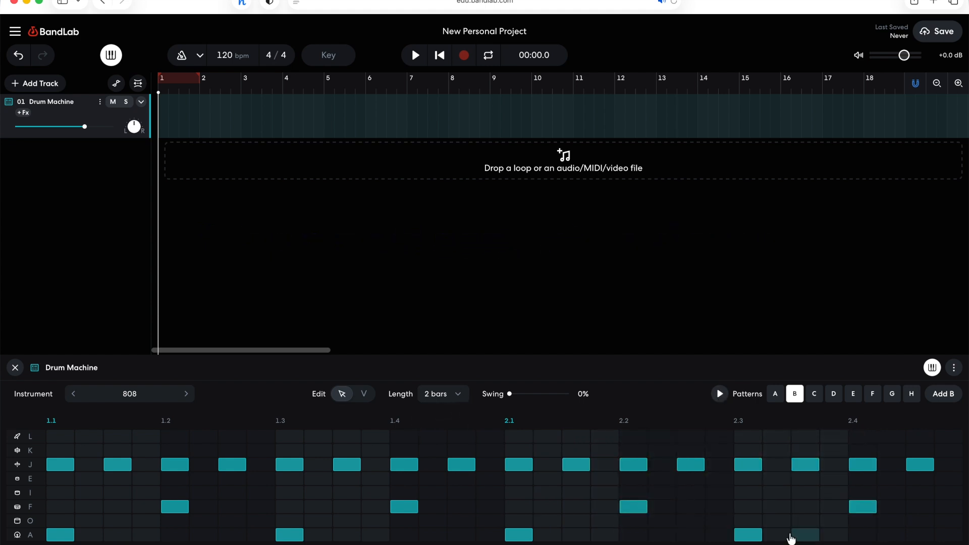
# - Try a 4-bar version of pattern B with row A kicks on the last step of 4.1 and every step of 4.3
pyautogui.click(453, 403)
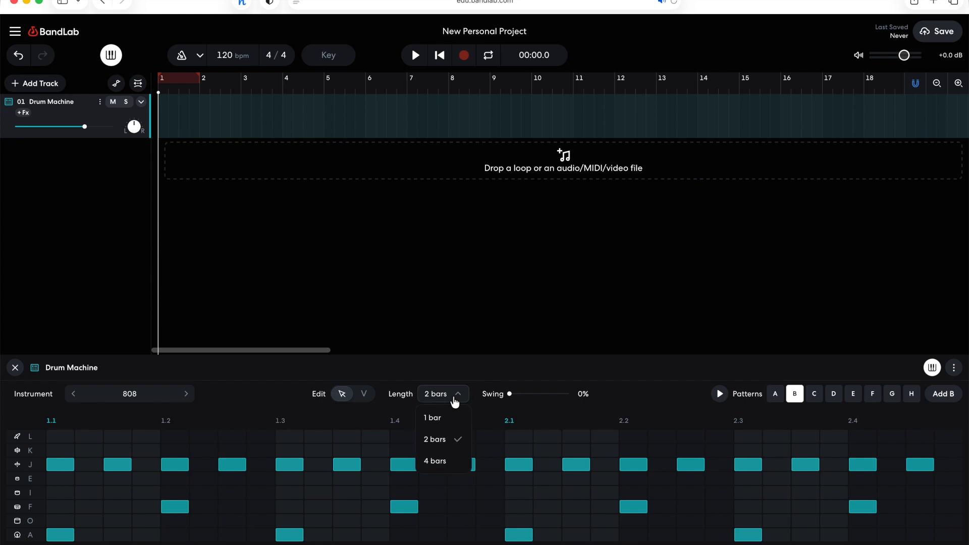
pyautogui.click(439, 462)
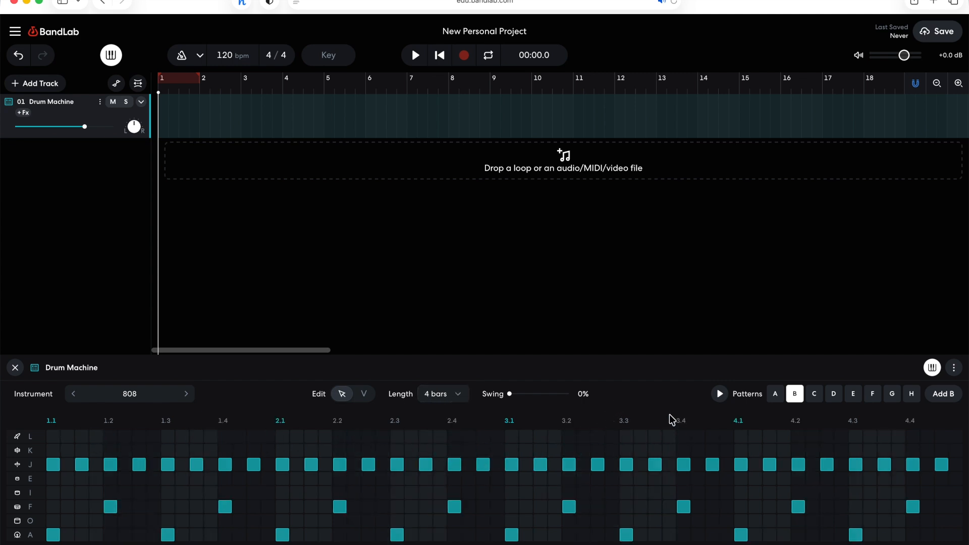
pyautogui.click(783, 536)
pyautogui.moveTo(869, 536); pyautogui.dragTo(899, 536)
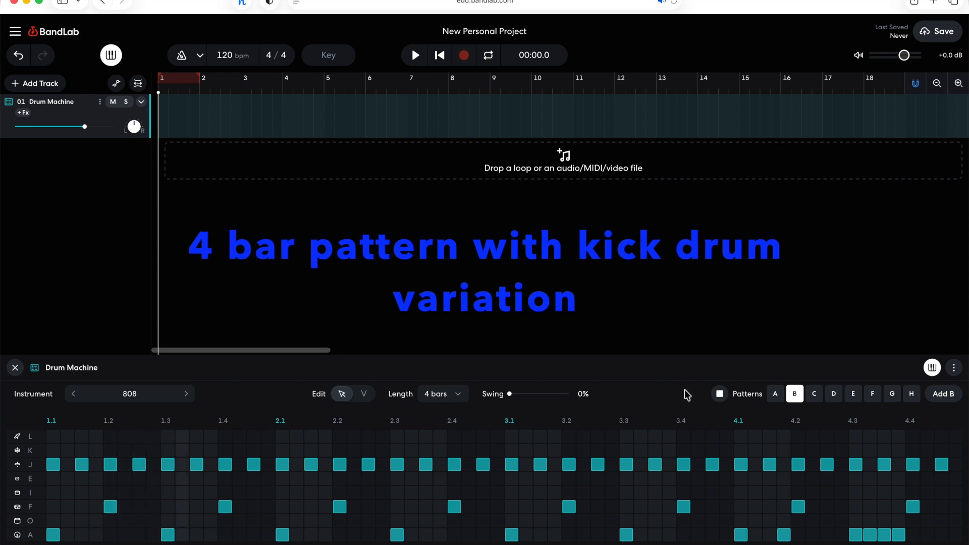
pyautogui.click(721, 398)
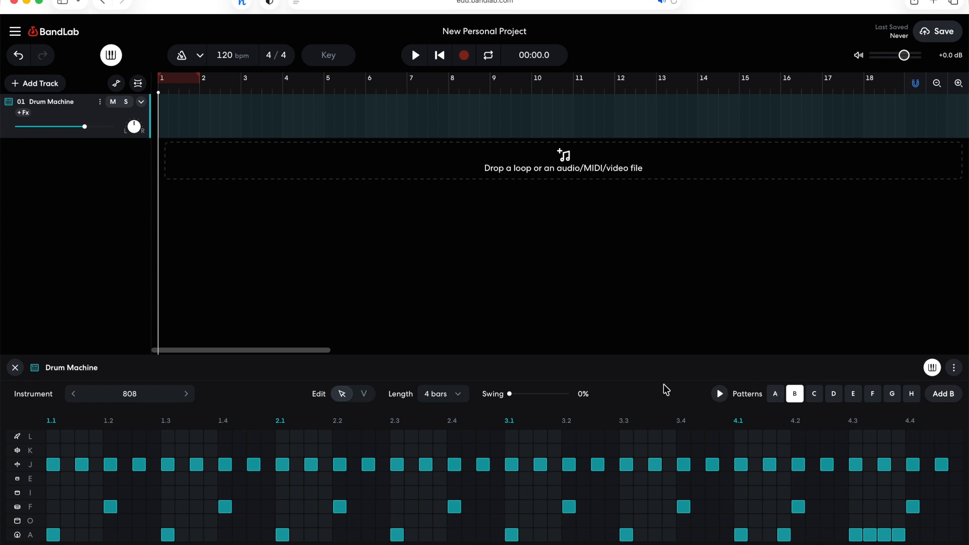
# - Return pattern B to 2 bars and fill the remaining steps of beat 2.4 with row F snares
pyautogui.click(463, 398)
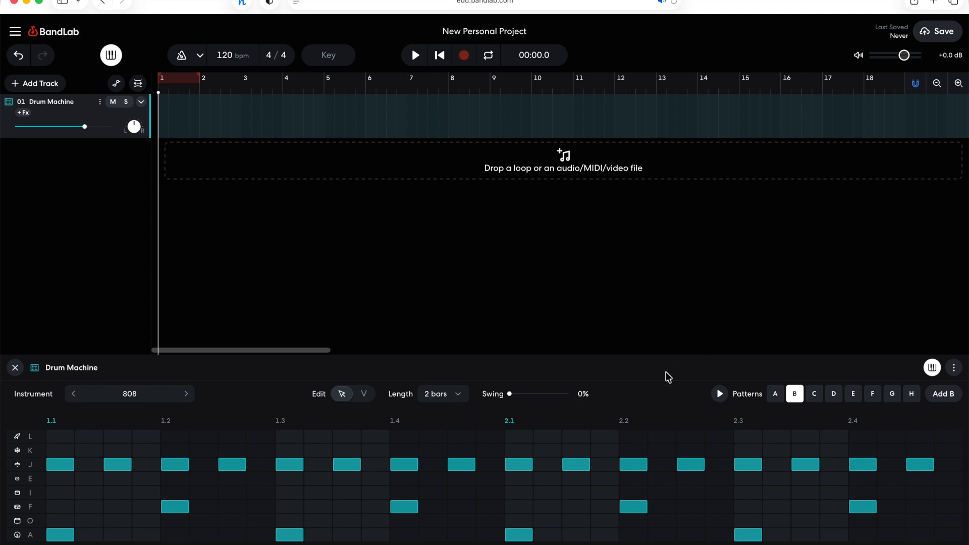
pyautogui.click(891, 507)
pyautogui.click(920, 507)
pyautogui.click(949, 507)
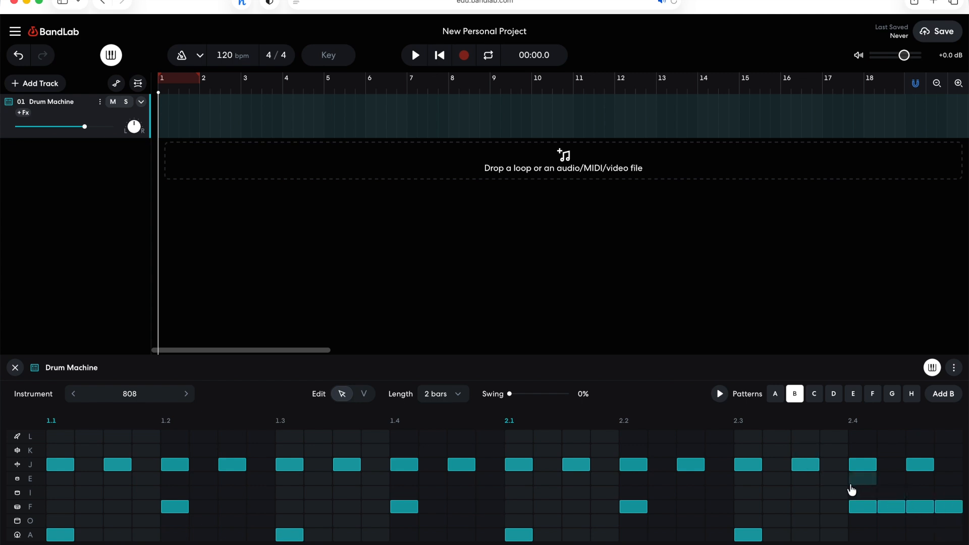
# - Remove both row J hi-hats from beat 2.4 and audition the one-beat snare fill
pyautogui.click(919, 464)
pyautogui.click(862, 464)
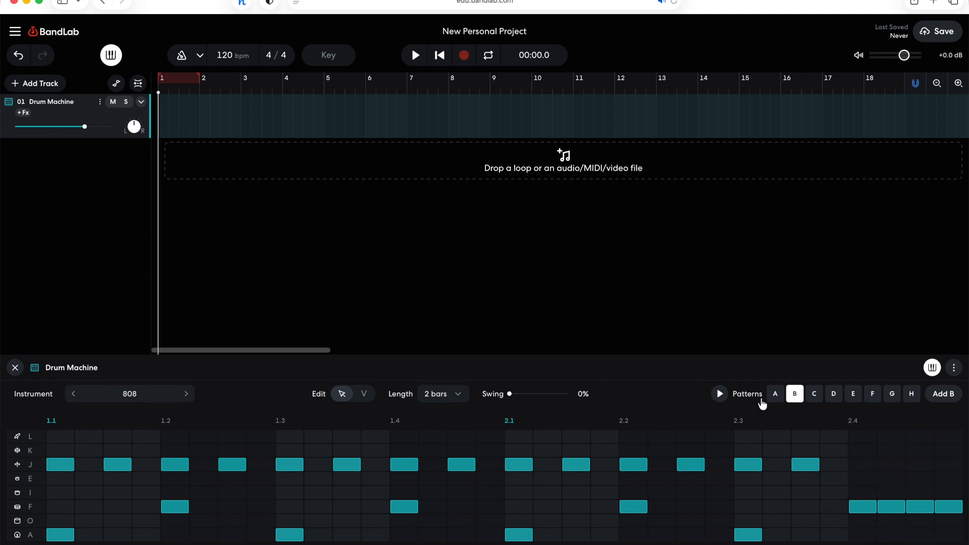
pyautogui.click(720, 395)
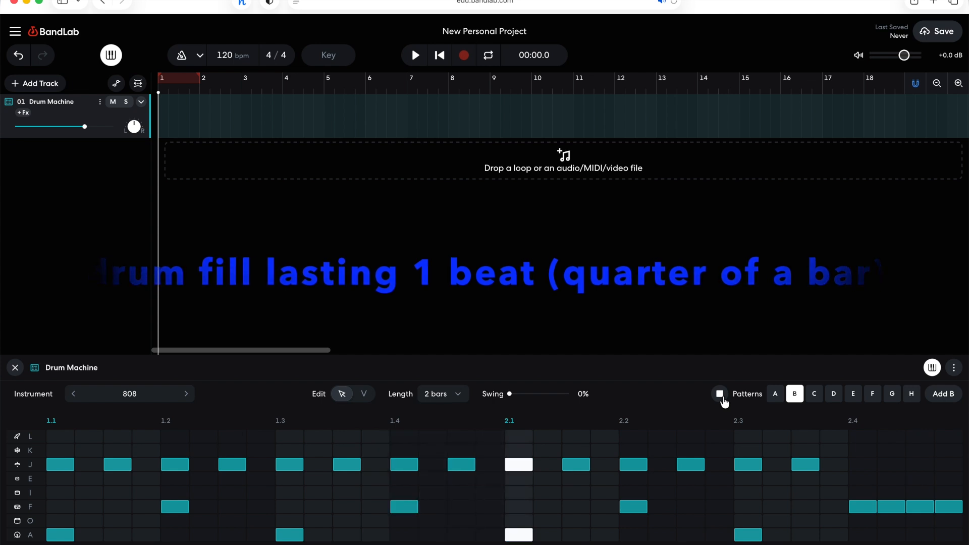
pyautogui.click(722, 398)
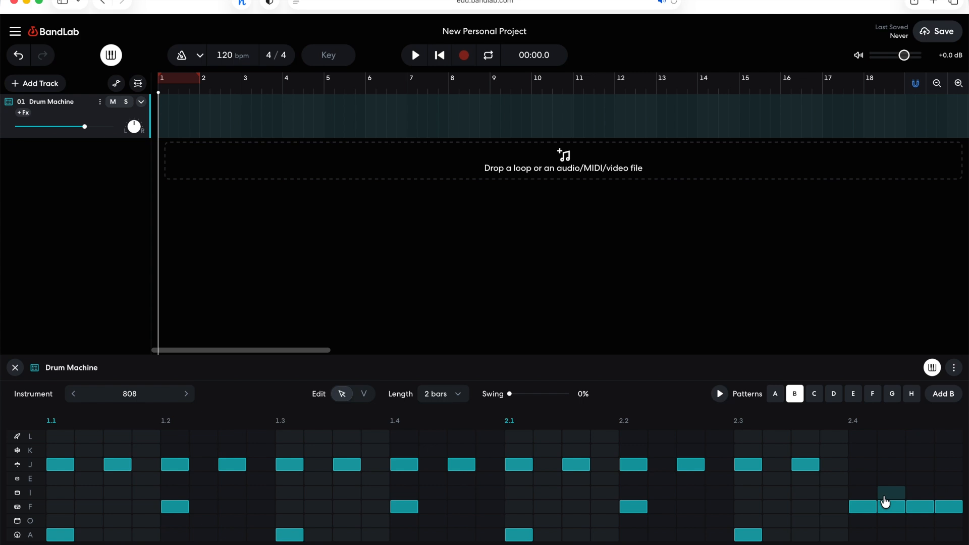
# - Remove the first two row F snares from beat 2.4 and both row J hi-hats from beat 2.3
pyautogui.click(895, 510)
pyautogui.click(862, 467)
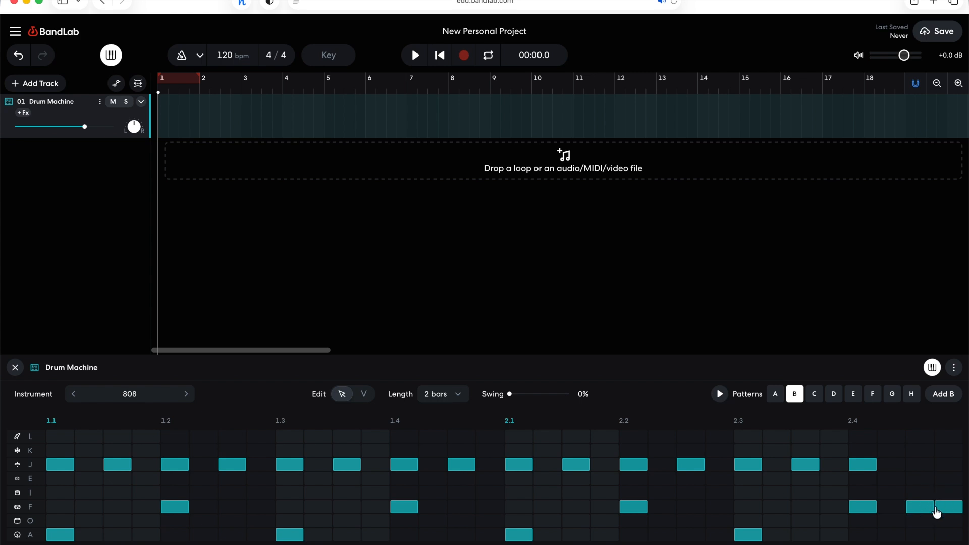
pyautogui.click(864, 466)
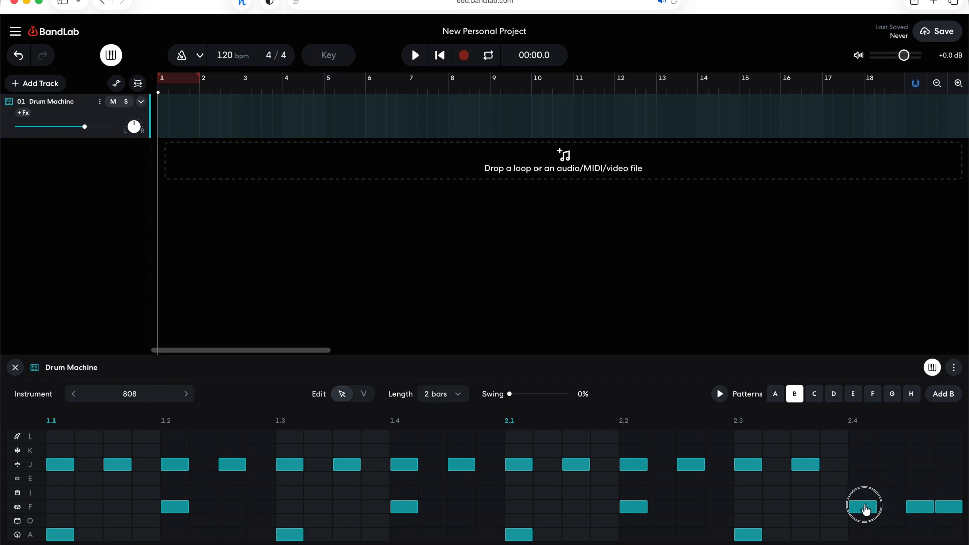
pyautogui.click(864, 507)
pyautogui.click(806, 466)
pyautogui.click(749, 465)
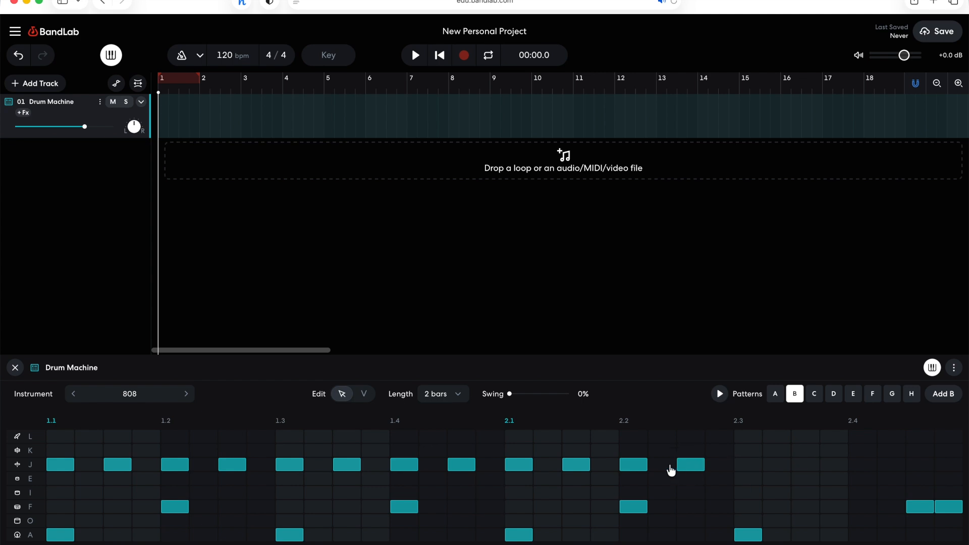
# - Clear the remaining hi-hats and snares from bar 2 and the kick on 2.3, keeping only the row A kick on 2.1
pyautogui.click(691, 465)
pyautogui.click(634, 464)
pyautogui.click(576, 465)
pyautogui.click(520, 465)
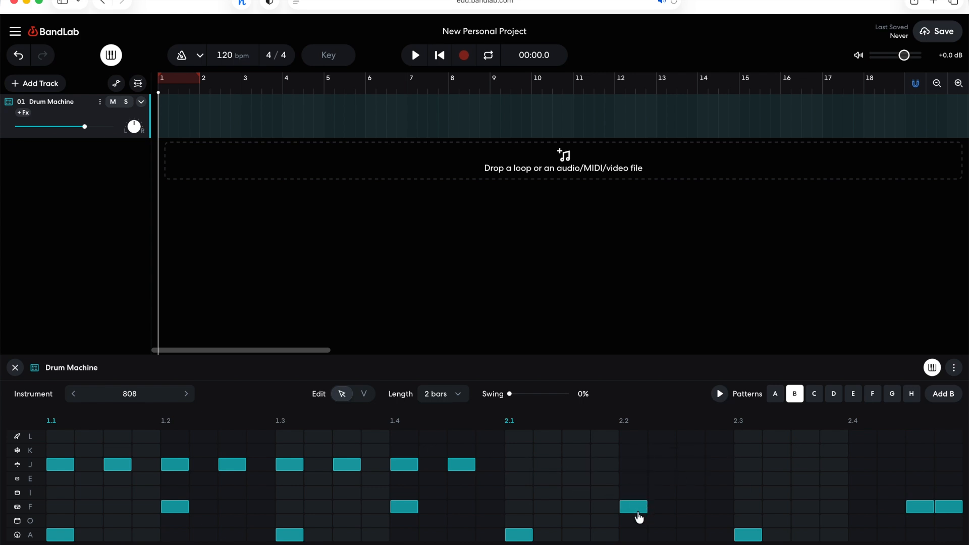
pyautogui.click(635, 508)
pyautogui.click(748, 535)
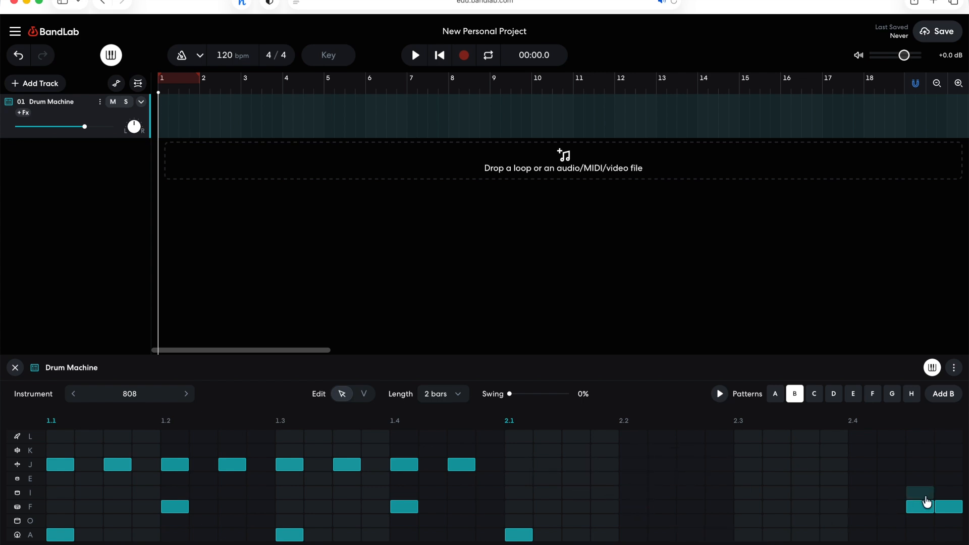
pyautogui.click(949, 507)
pyautogui.click(920, 507)
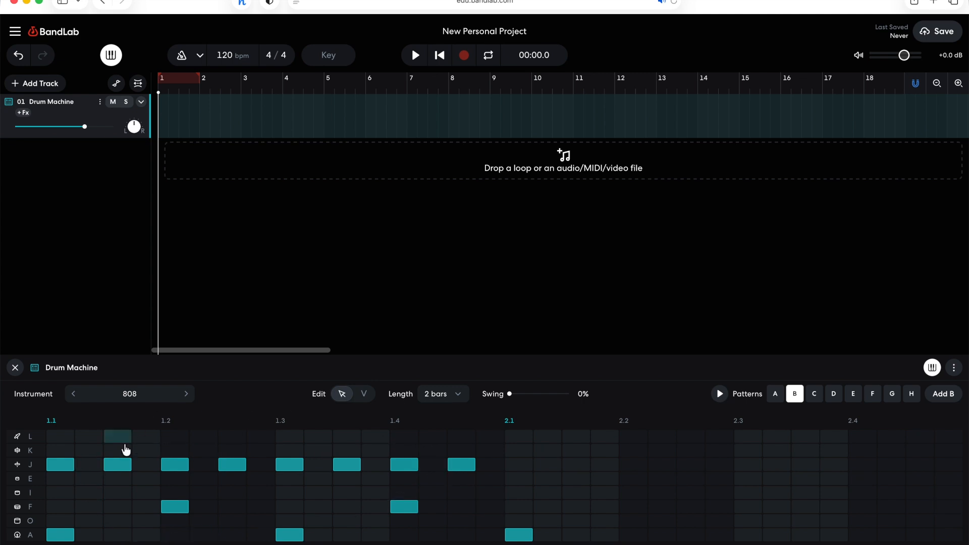
# - Fill all four steps of beat 2.1 with row F snares and beat 2.2 with row E hits
pyautogui.click(523, 508)
pyautogui.click(548, 508)
pyautogui.click(576, 508)
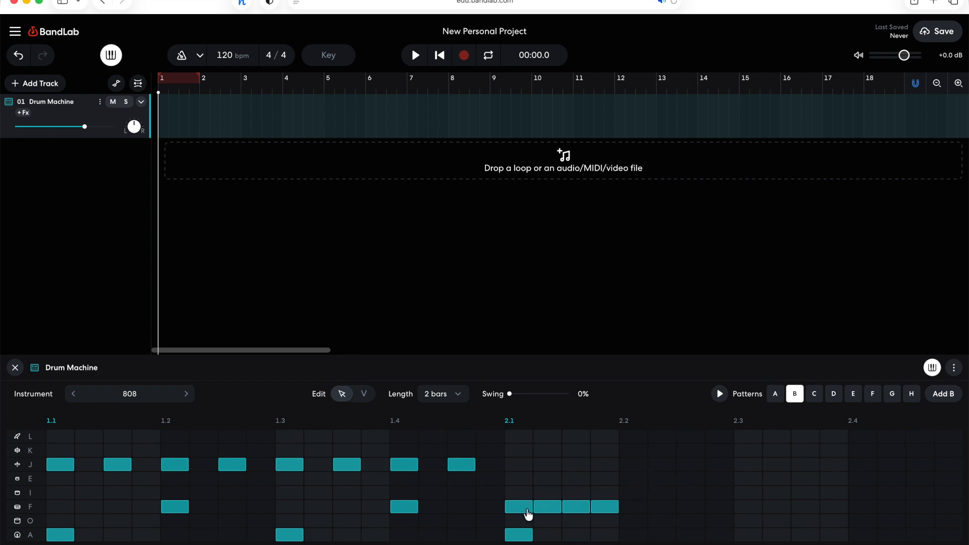
pyautogui.click(640, 482)
pyautogui.moveTo(663, 482); pyautogui.dragTo(721, 480)
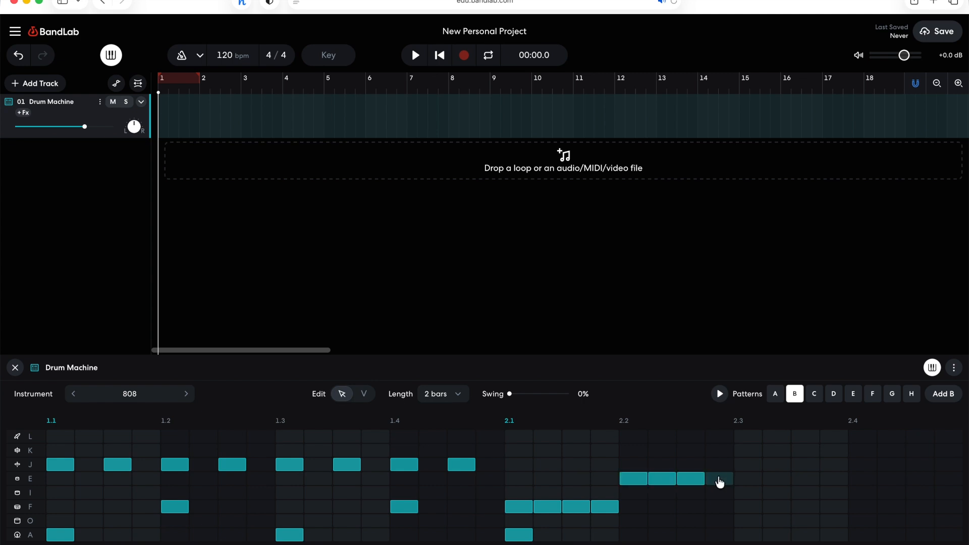
# - Fill beat 2.3 with row I hits and beat 2.4 with row O hits, and audition the whole-bar fill
pyautogui.click(750, 498)
pyautogui.click(795, 497)
pyautogui.click(781, 497)
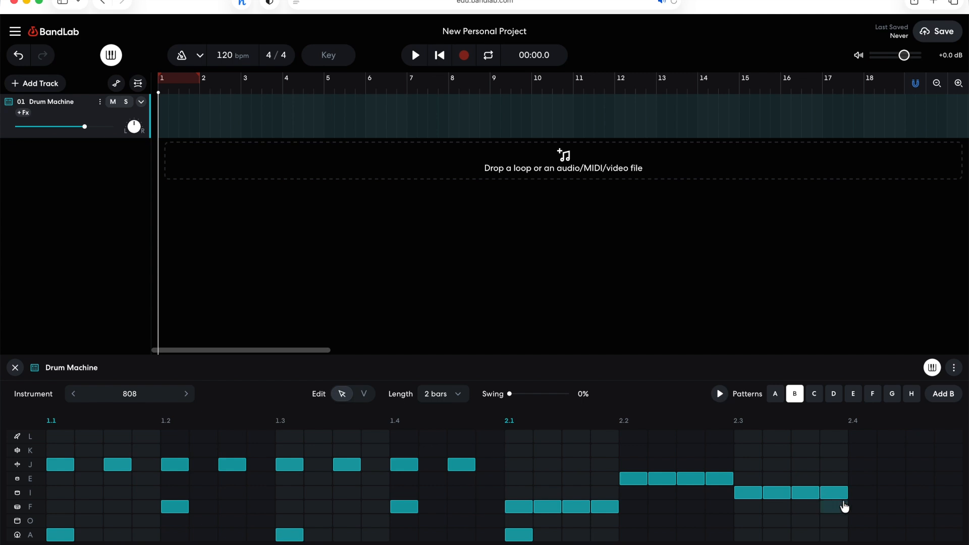
pyautogui.click(863, 521)
pyautogui.click(891, 521)
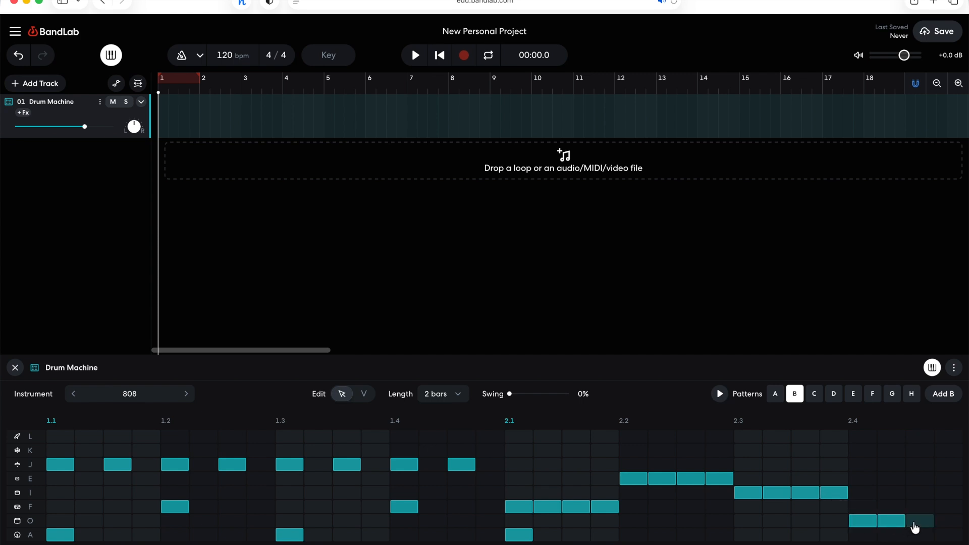
pyautogui.click(915, 525)
pyautogui.click(951, 521)
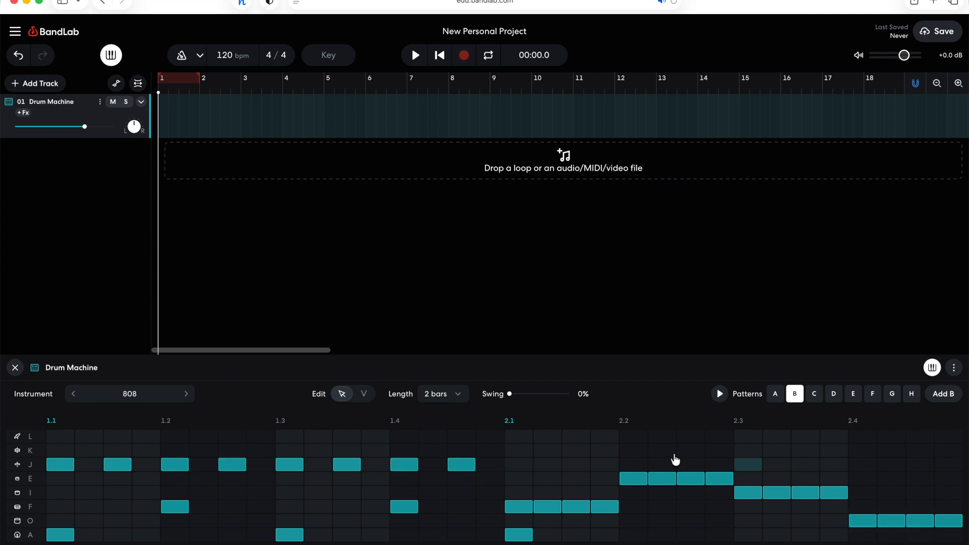
pyautogui.click(719, 394)
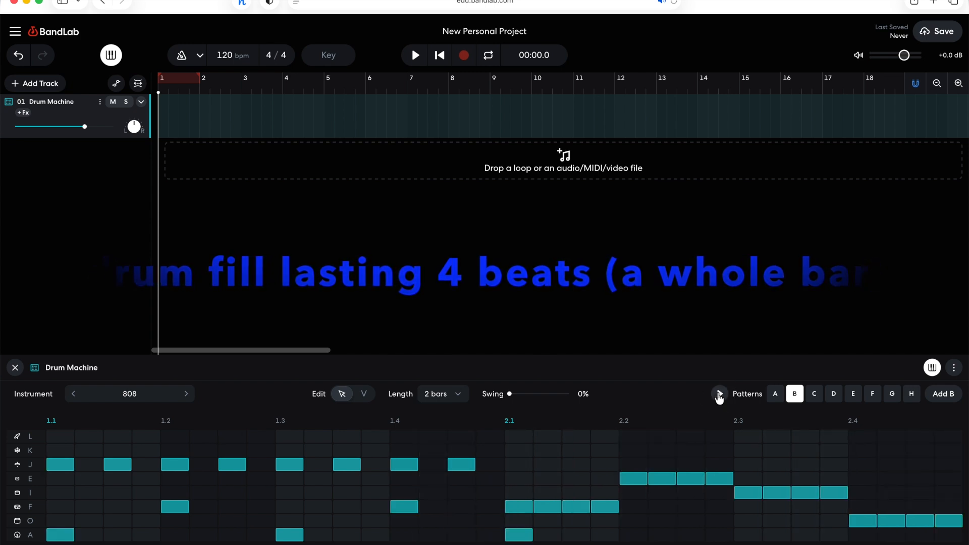
pyautogui.click(720, 395)
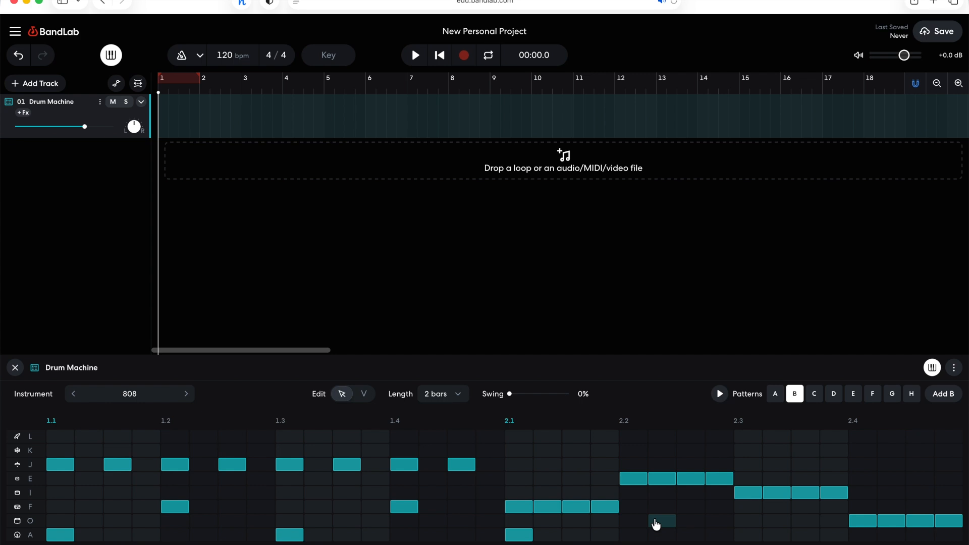
# - Add row A kicks on the first steps of beats 2.2, 2.3 and 2.4, and audition the pattern
pyautogui.click(632, 536)
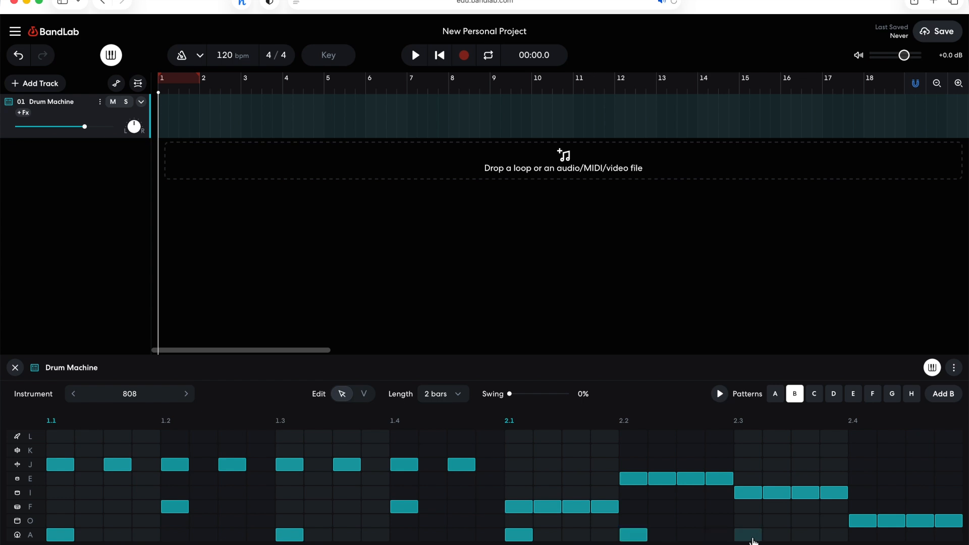
pyautogui.click(750, 537)
pyautogui.click(864, 536)
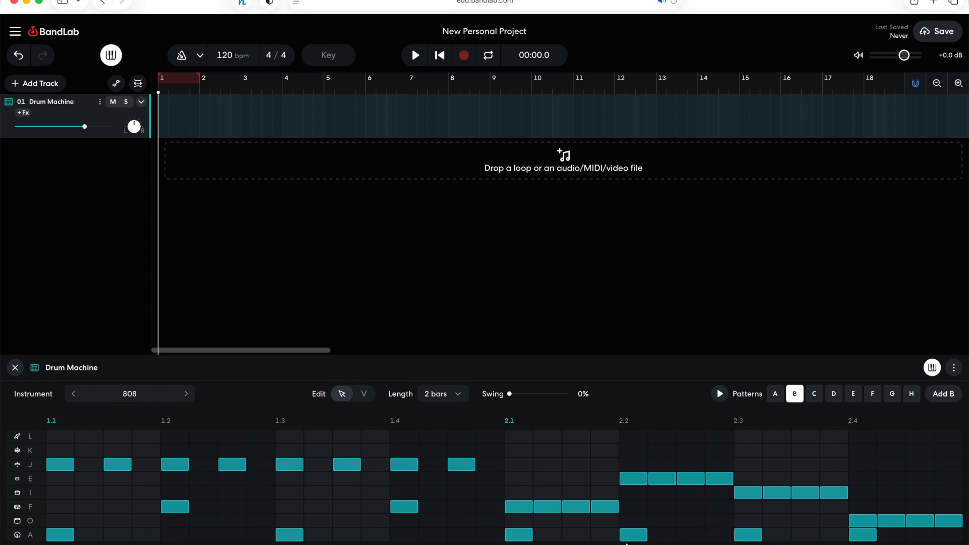
pyautogui.click(722, 399)
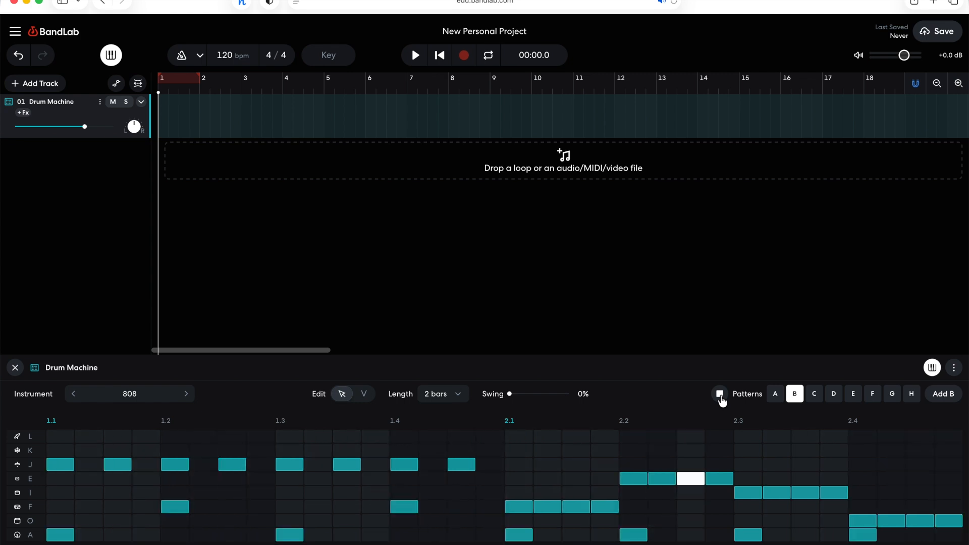
pyautogui.click(721, 397)
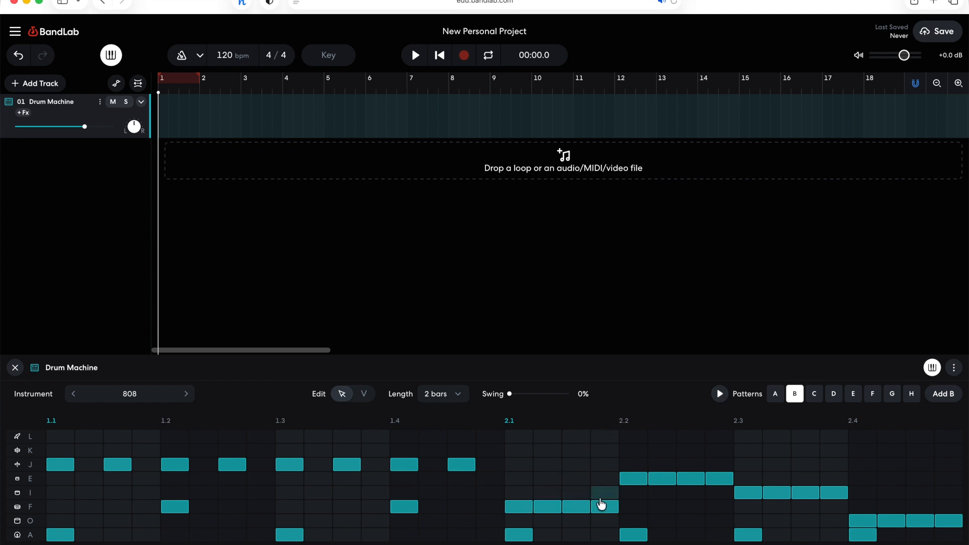
# - Thin the fill by removing the second steps of 2.1 and 2.3 and row E's first and third steps in 2.2, and audition it
pyautogui.click(545, 510)
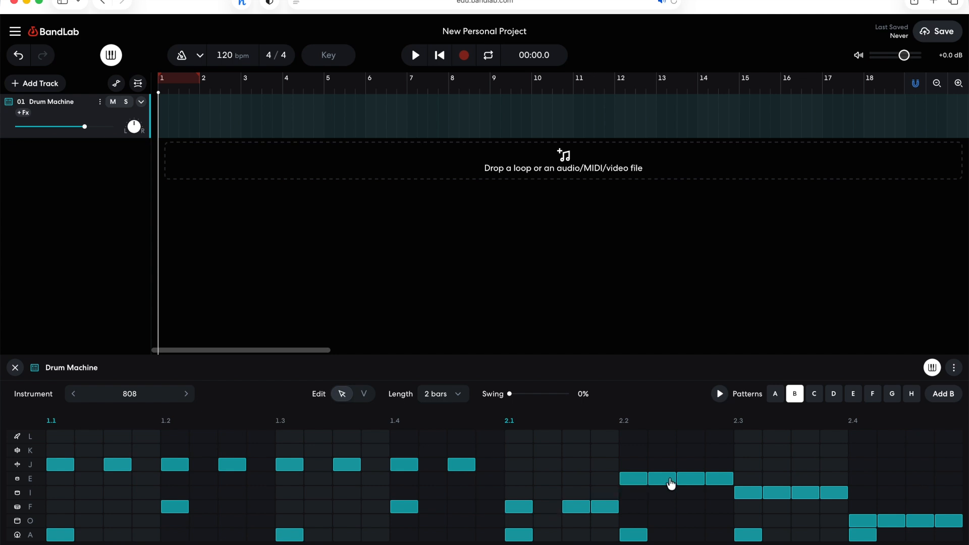
pyautogui.click(634, 478)
pyautogui.click(691, 478)
pyautogui.click(778, 493)
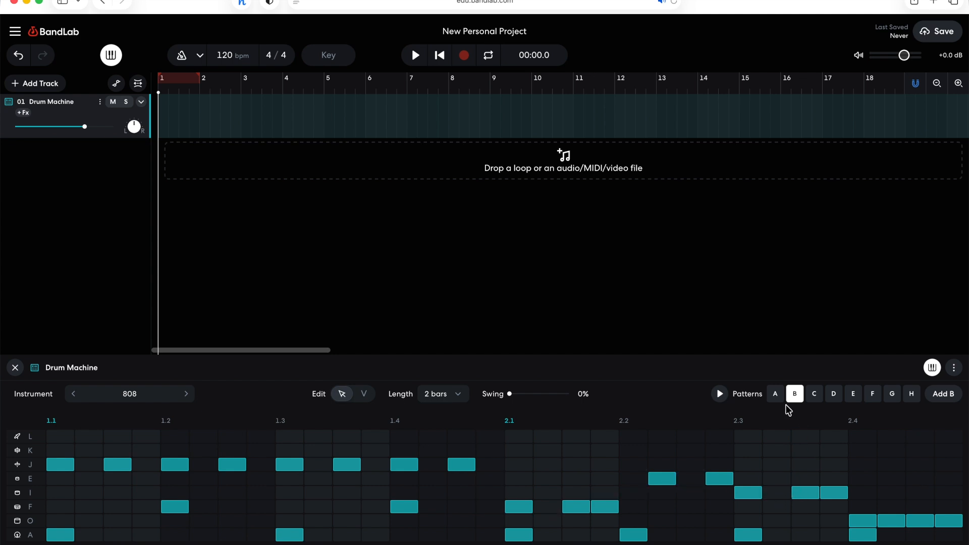
pyautogui.click(720, 395)
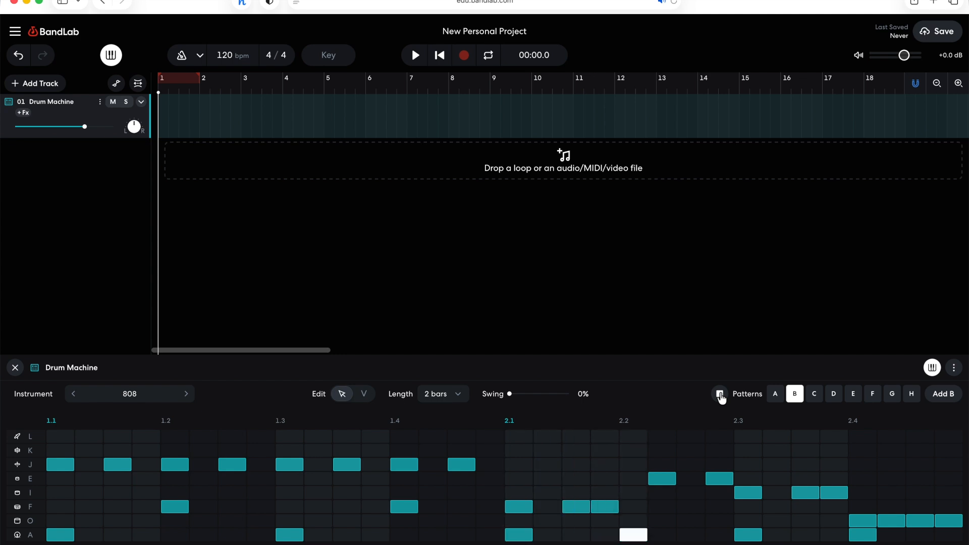
pyautogui.click(720, 395)
# - Raise the velocity of the first and last row F snares in 2.1 and both row E hits, and lower the third-step snare
pyautogui.click(365, 394)
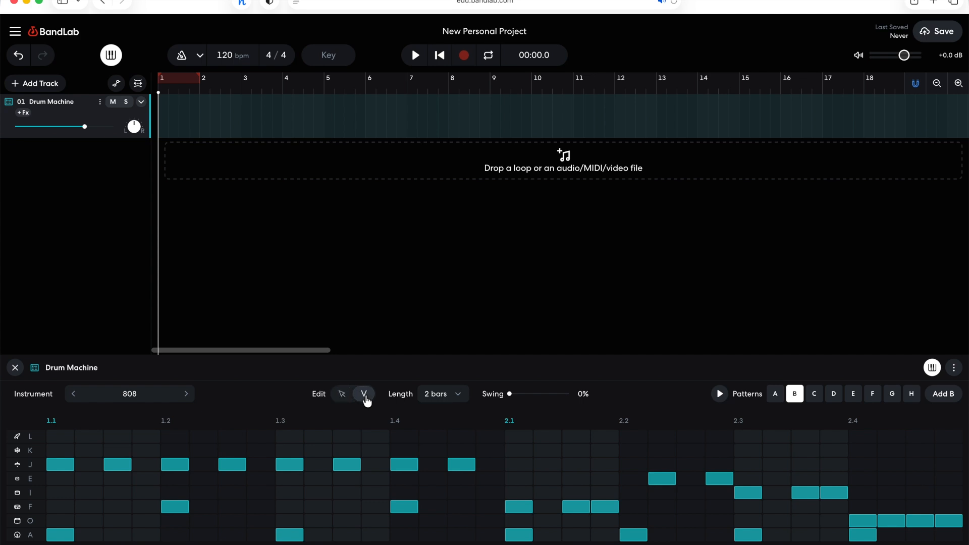
pyautogui.click(519, 514)
pyautogui.click(663, 486)
pyautogui.click(727, 482)
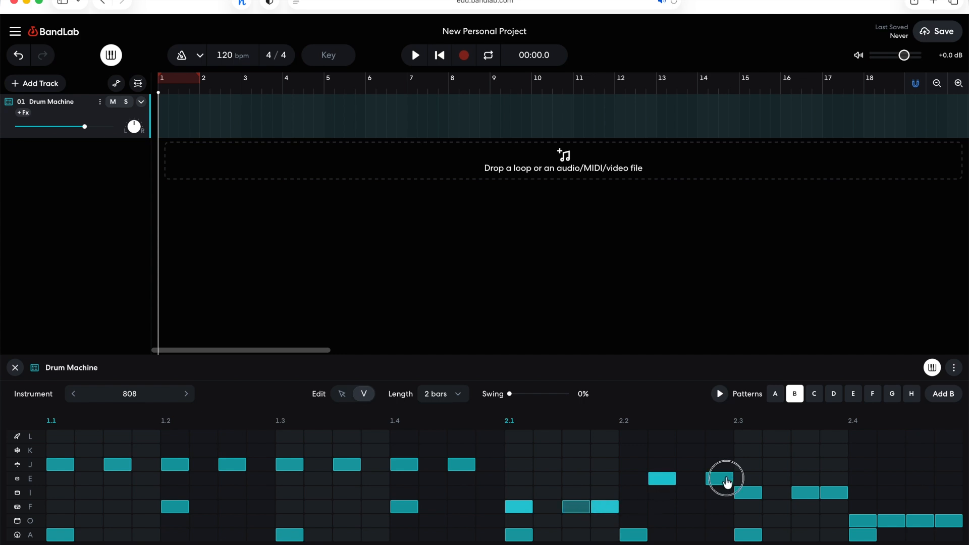
# - Accent row I's first hit in 2.3 and soften its others, build row O's velocities from soft to loud across 2.4, and audition
pyautogui.click(748, 493)
pyautogui.click(815, 497)
pyautogui.click(834, 497)
pyautogui.click(865, 525)
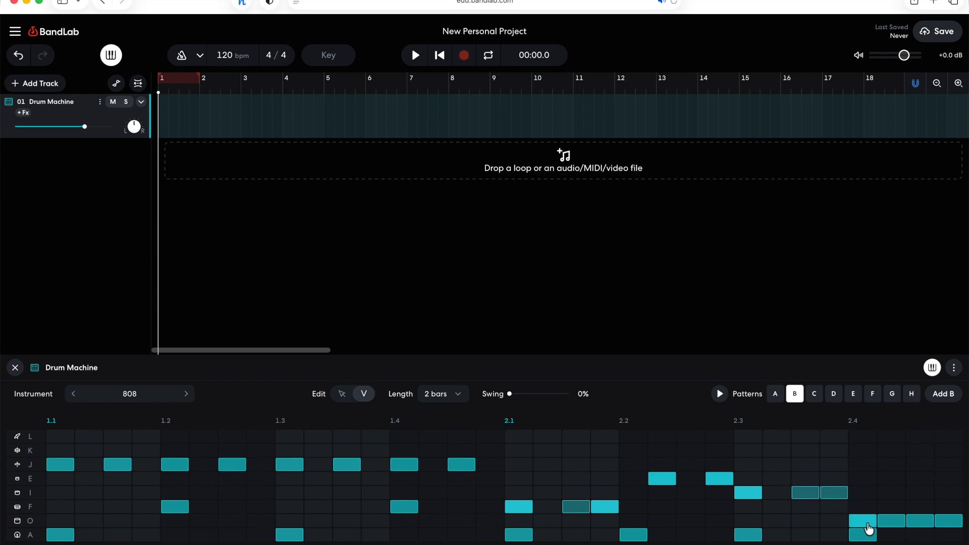
pyautogui.click(901, 527)
pyautogui.click(925, 527)
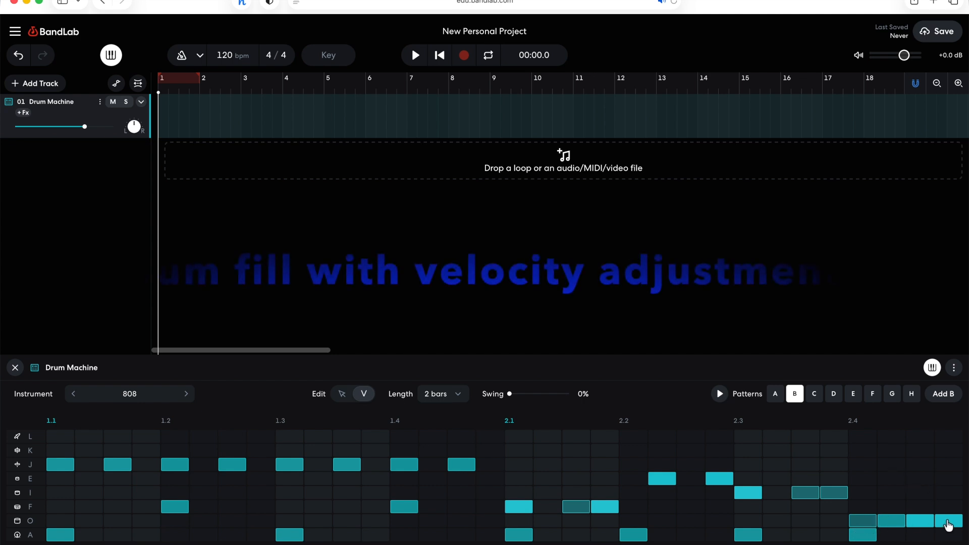
pyautogui.click(717, 398)
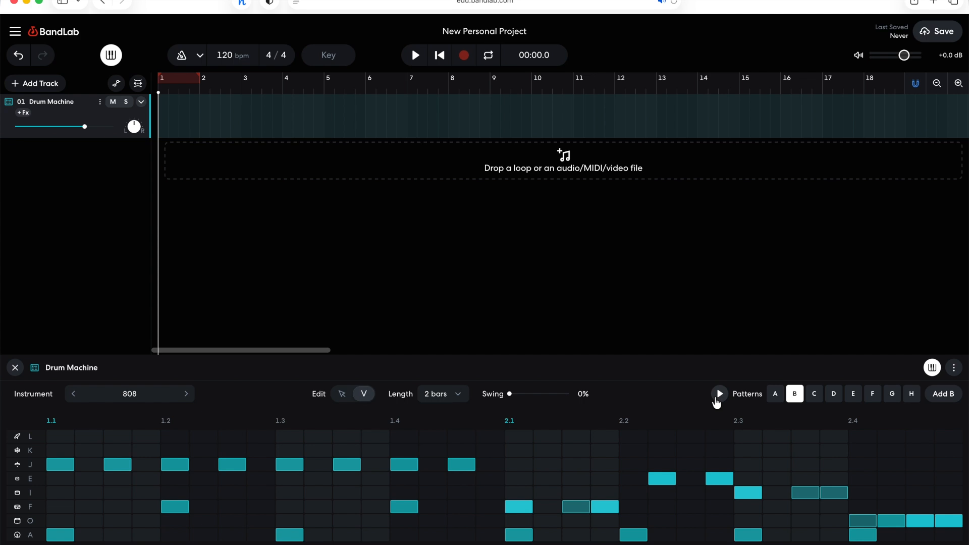
# - Try the 909 drum kit and audition pattern B with it
pyautogui.click(130, 395)
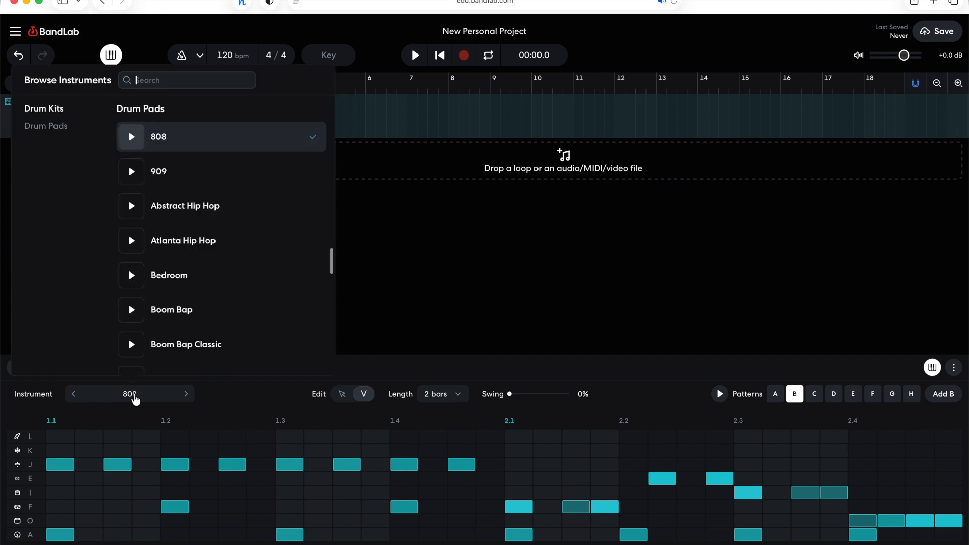
pyautogui.click(196, 175)
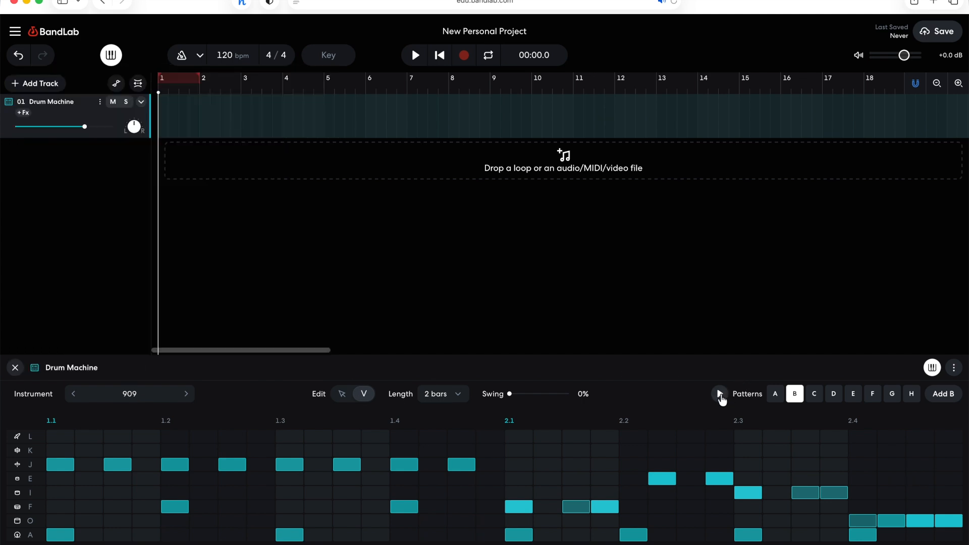
pyautogui.click(720, 395)
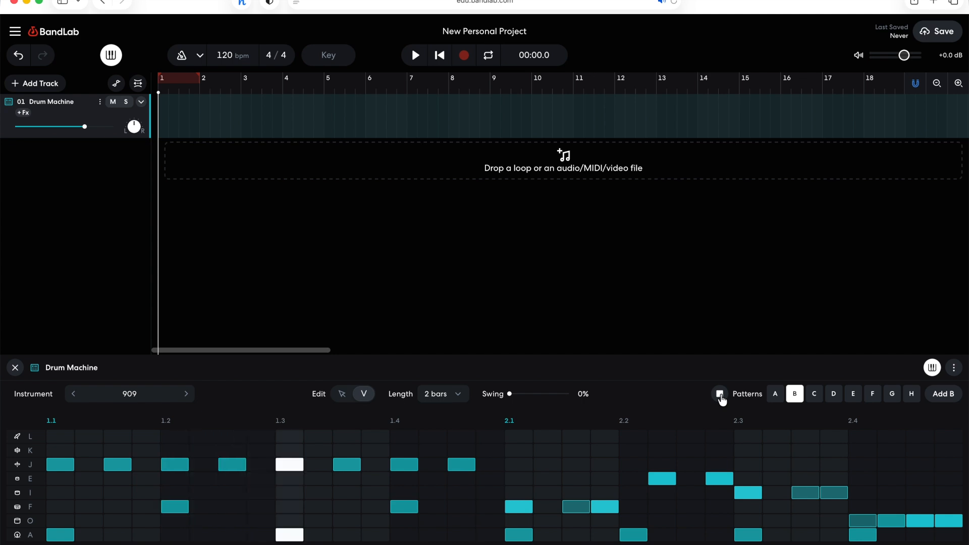
pyautogui.click(720, 395)
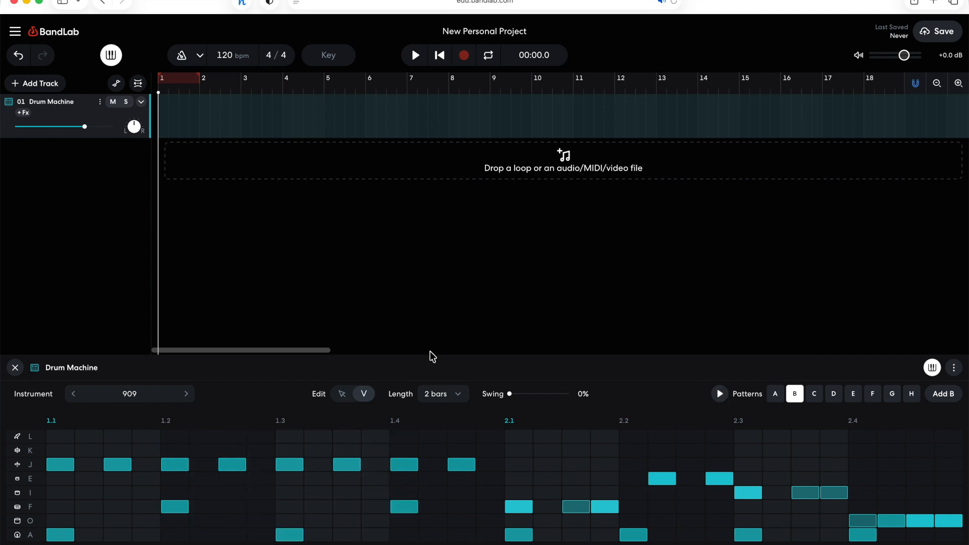
# - Switch the instrument to the Boom Bap Classic kit and audition pattern B
pyautogui.click(144, 396)
pyautogui.scroll(-1, 219, 266)
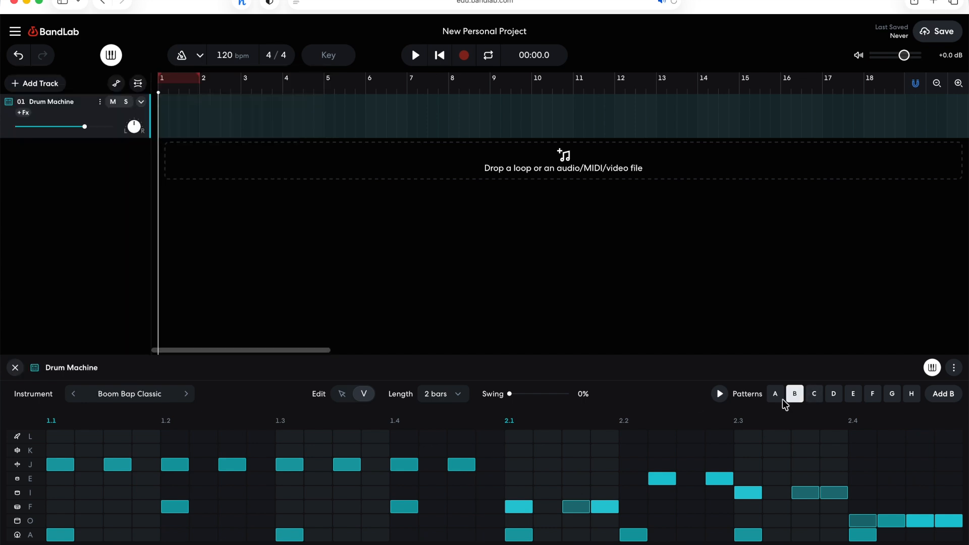
pyautogui.click(721, 395)
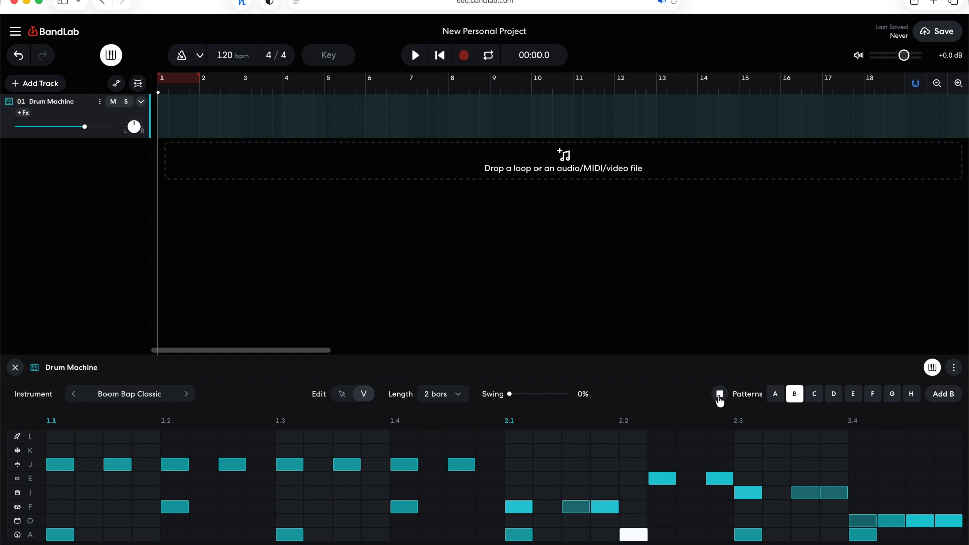
pyautogui.click(720, 397)
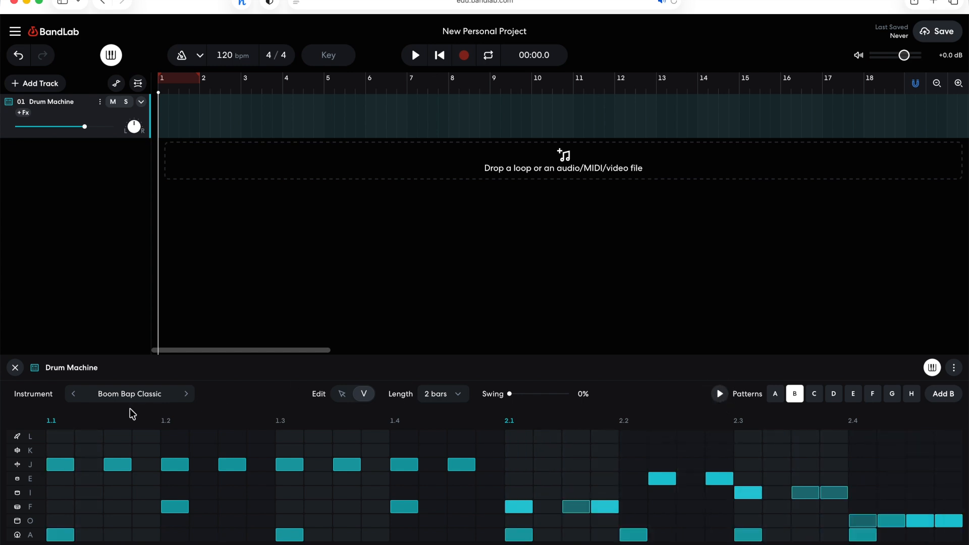
# - Switch the instrument to the Classic Rock drum kit and audition pattern B with it
pyautogui.click(121, 399)
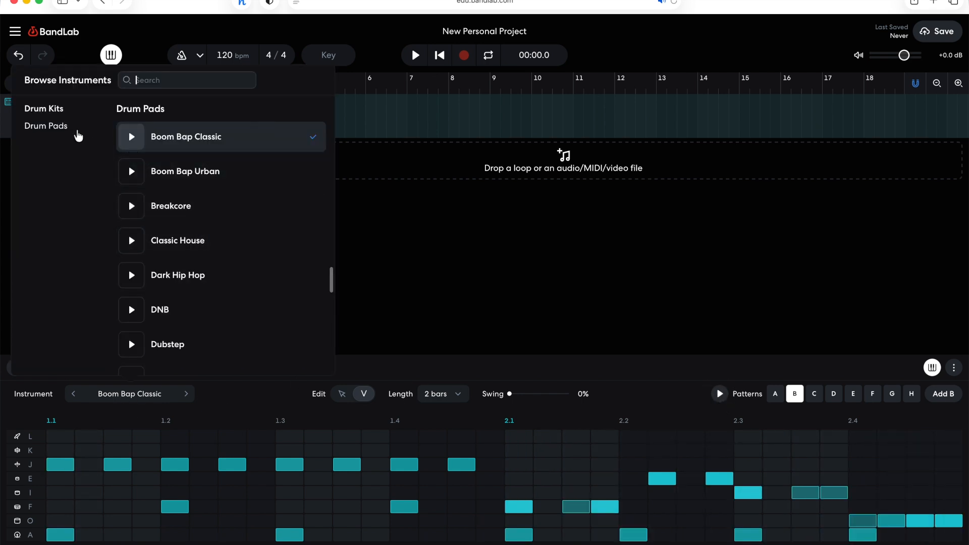
pyautogui.click(50, 126)
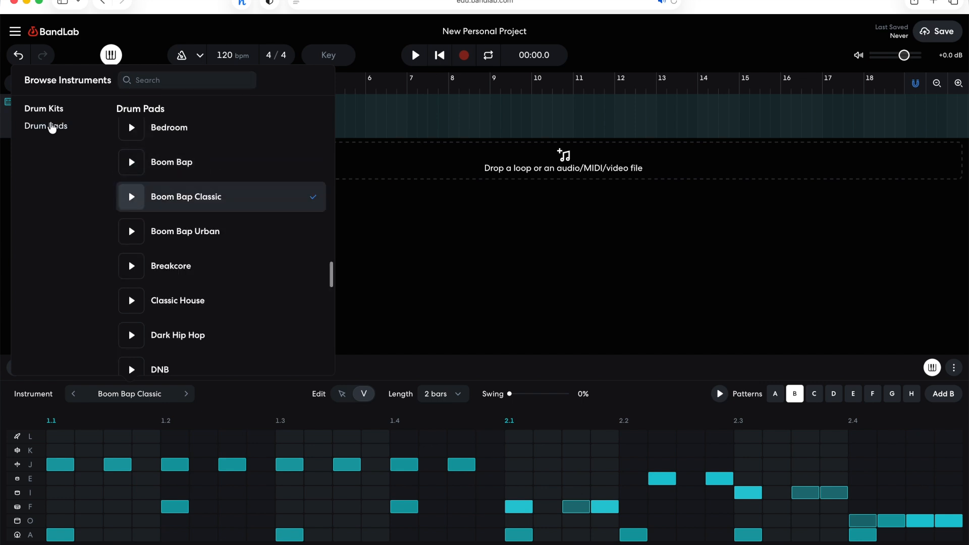
pyautogui.scroll(2, 182, 173)
pyautogui.scroll(-6, 181, 174)
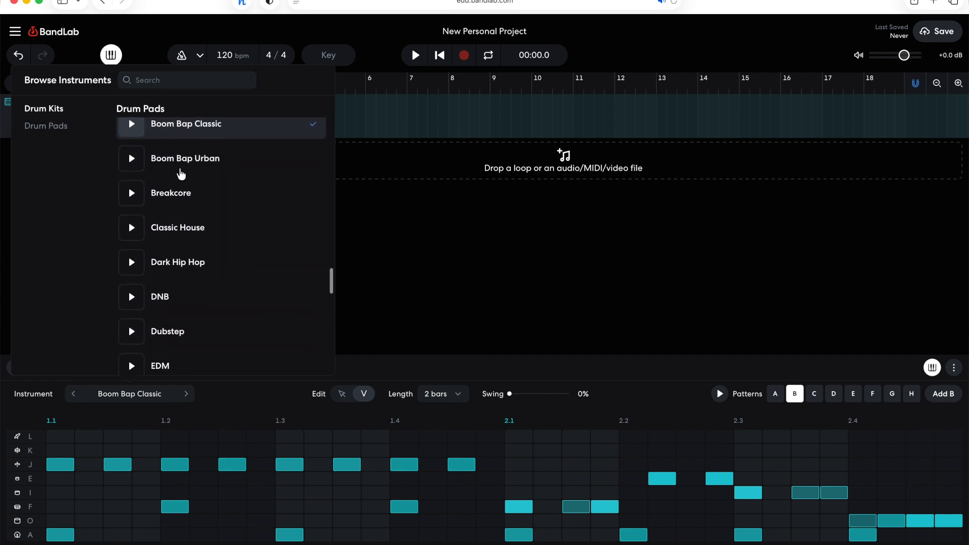
pyautogui.scroll(5, 180, 175)
pyautogui.click(50, 112)
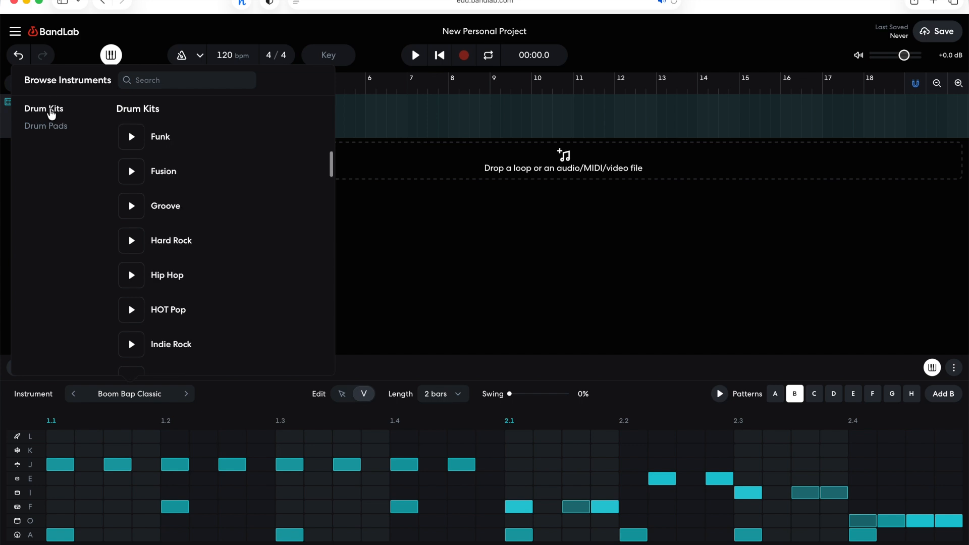
pyautogui.scroll(-3, 210, 234)
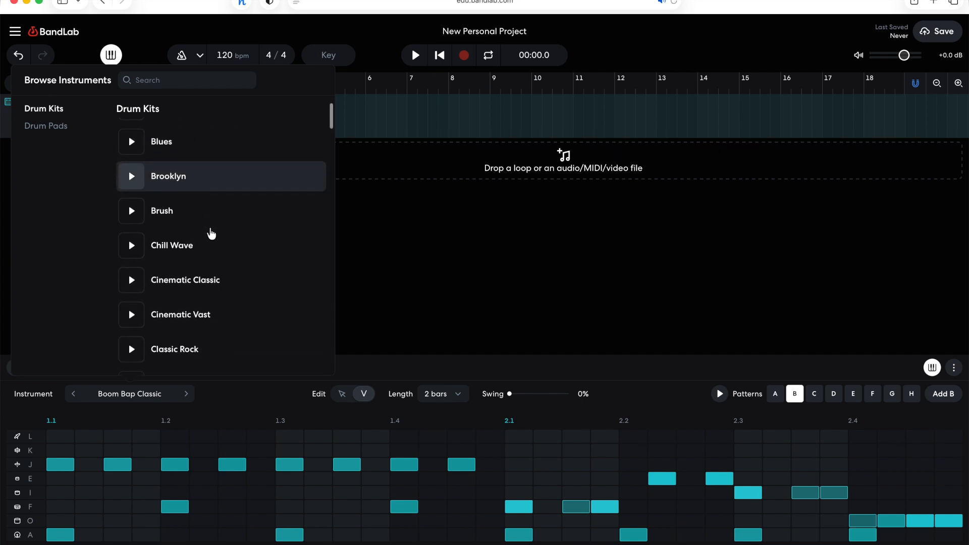
pyautogui.scroll(-2, 215, 268)
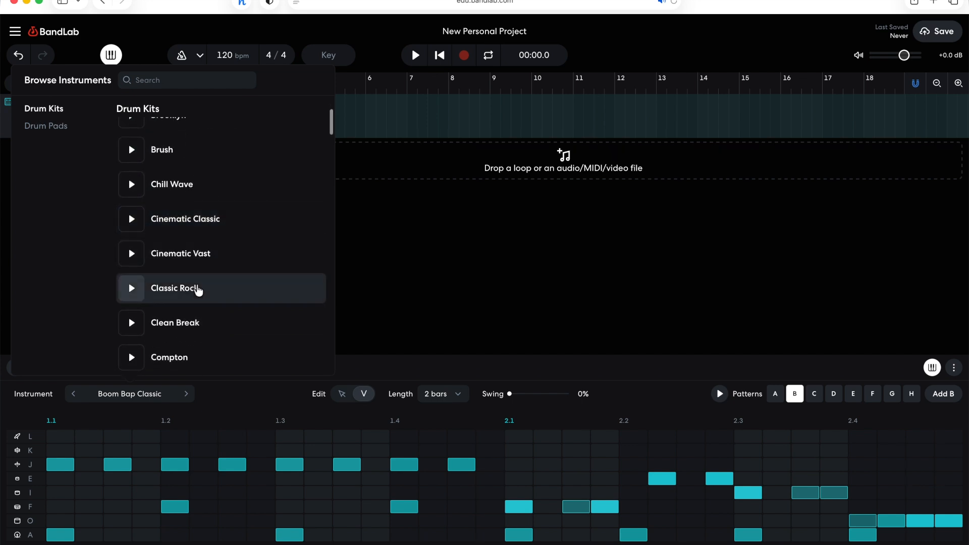
pyautogui.click(178, 265)
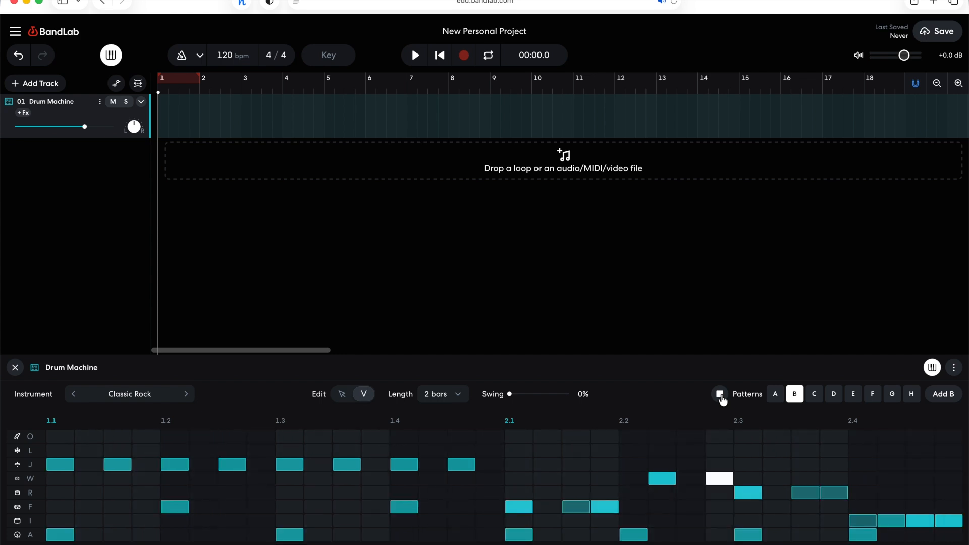
pyautogui.click(721, 398)
# - Raise the project tempo to 150 bpm and audition pattern B at that speed
pyautogui.moveTo(235, 54); pyautogui.dragTo(238, 6)
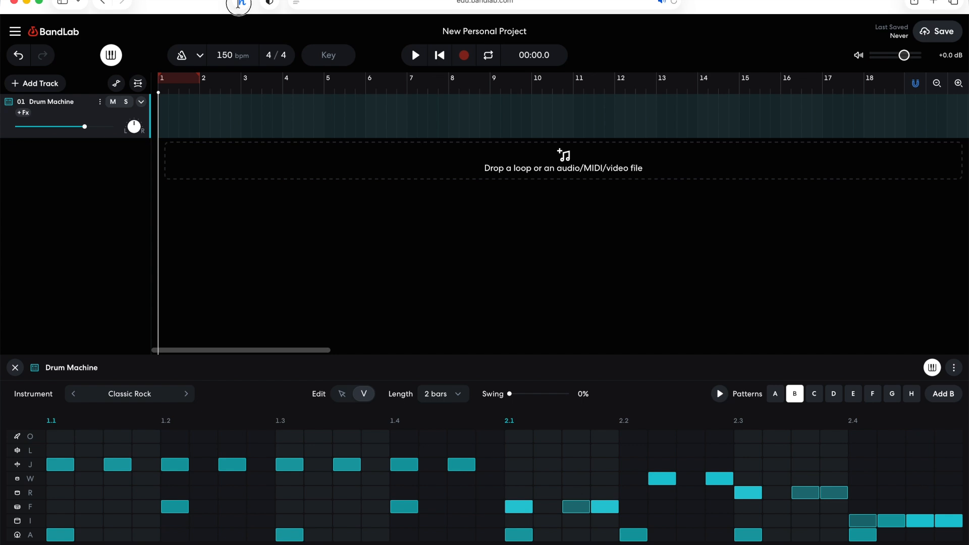
pyautogui.click(725, 400)
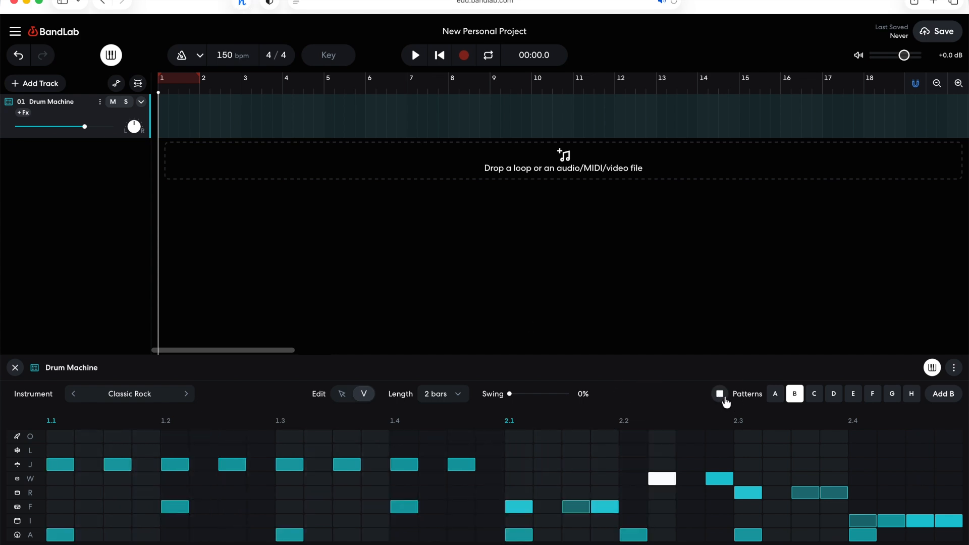
pyautogui.click(720, 394)
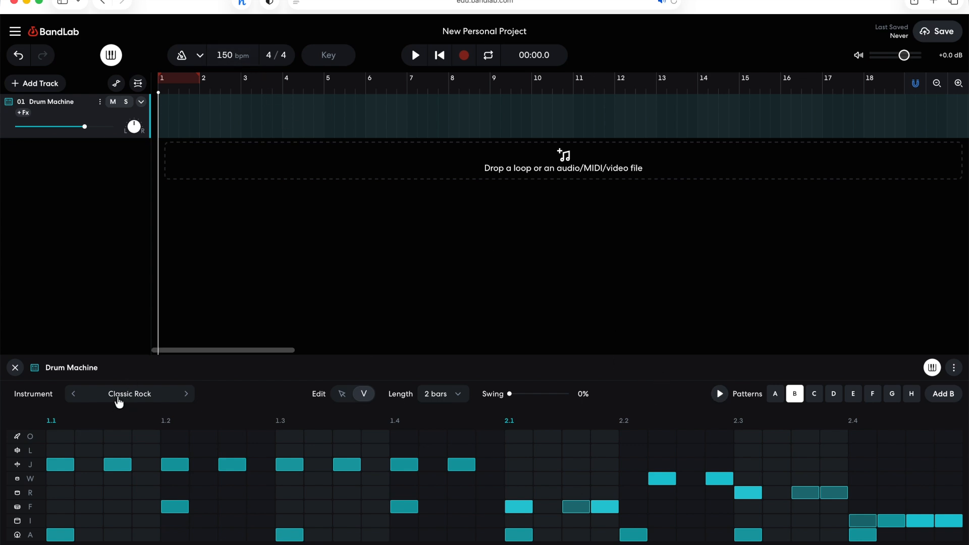
# - Switch the instrument to the Techno Throwback drum pad kit and audition pattern B
pyautogui.click(120, 402)
pyautogui.click(55, 126)
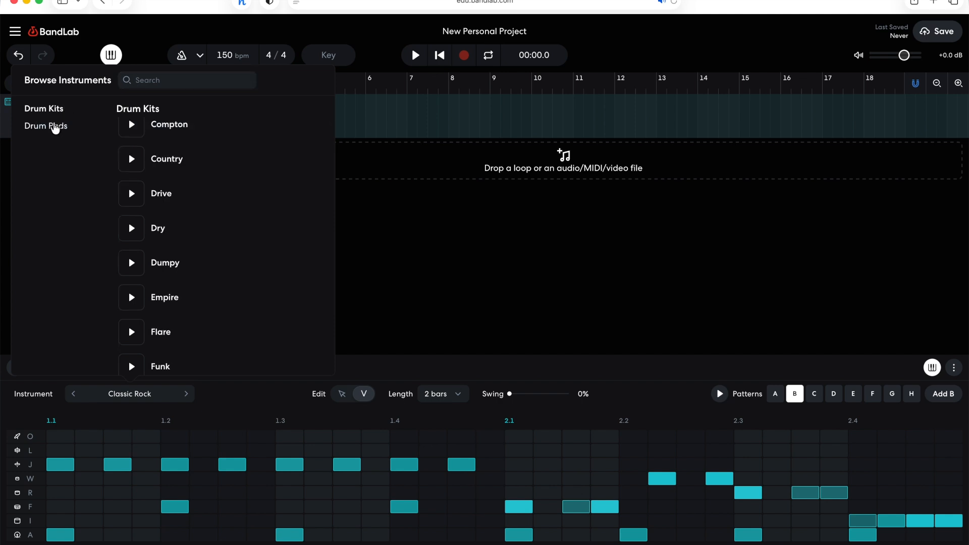
pyautogui.scroll(-5, 194, 276)
pyautogui.scroll(-5, 196, 276)
pyautogui.scroll(-5, 196, 275)
pyautogui.scroll(-3, 197, 275)
pyautogui.click(197, 320)
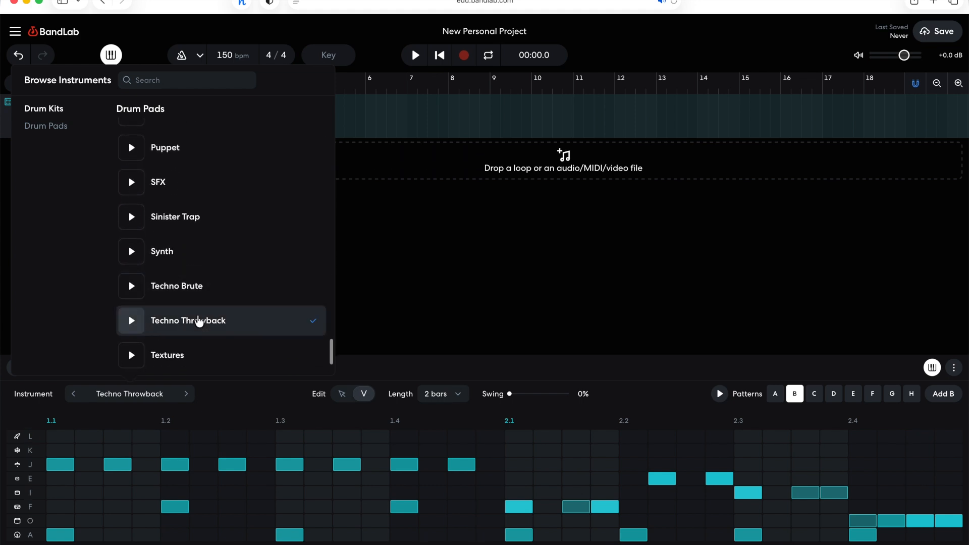
pyautogui.click(627, 396)
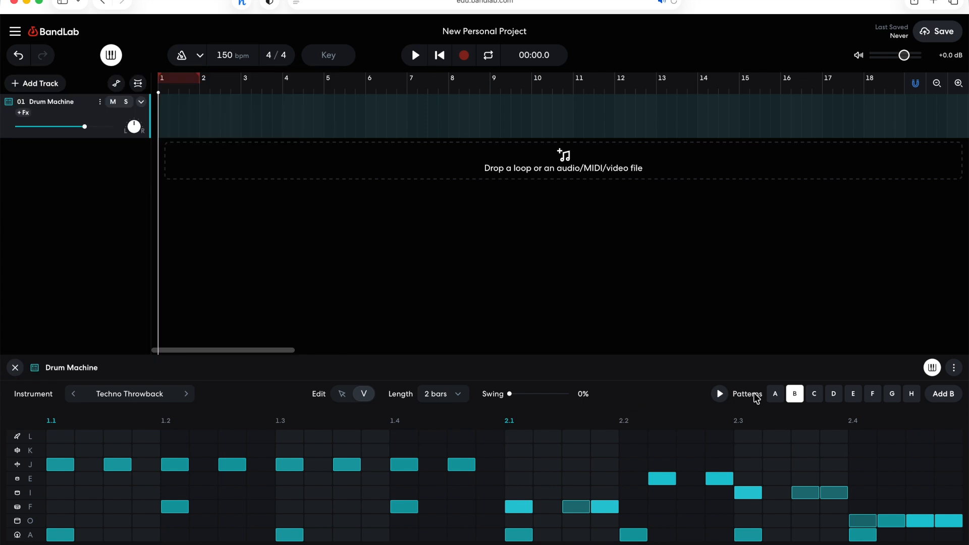
pyautogui.click(720, 395)
pyautogui.click(722, 398)
# - In pattern C, place row A hits on the first and third steps of 1.1 and 1.3, and row F hits starting 1.2 and 1.4
pyautogui.click(814, 394)
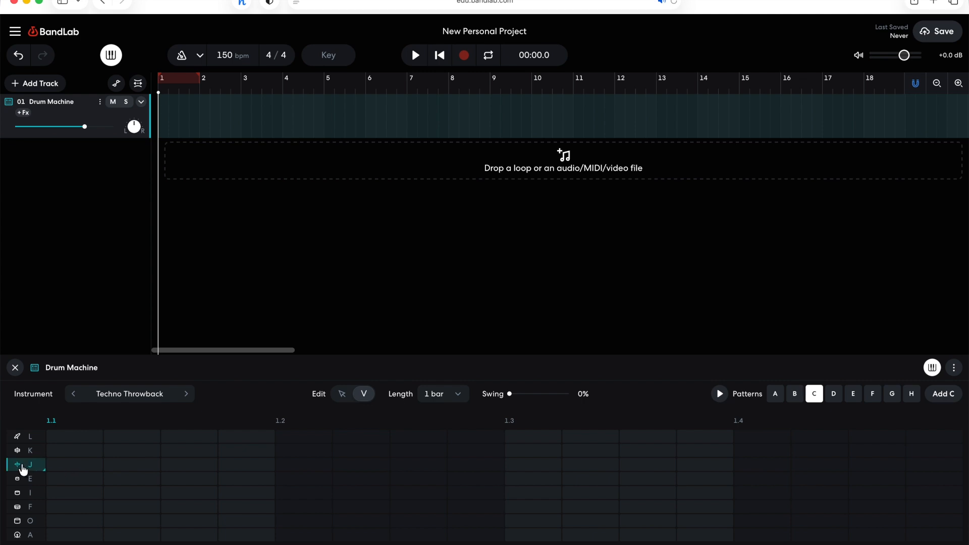
pyautogui.click(69, 536)
pyautogui.click(342, 393)
pyautogui.click(76, 537)
pyautogui.click(207, 536)
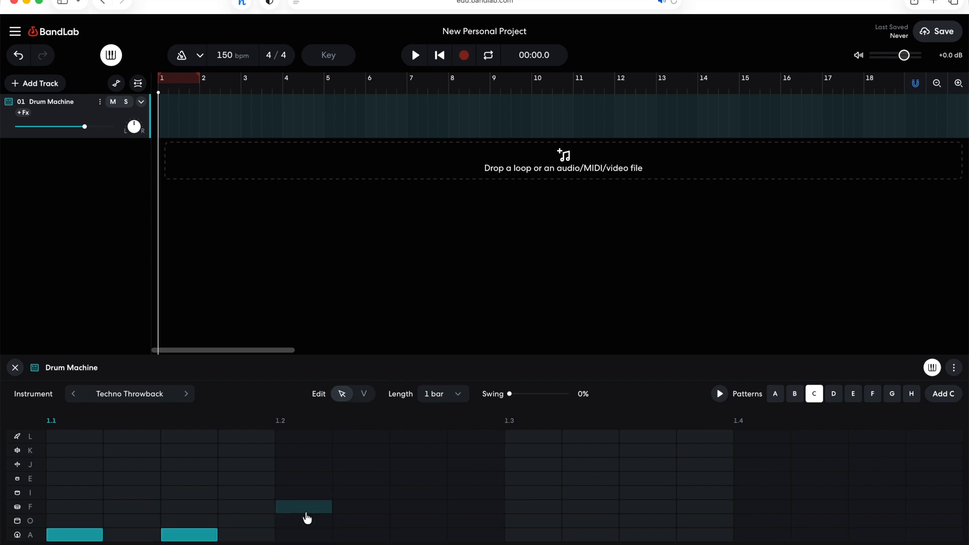
pyautogui.click(308, 514)
pyautogui.click(519, 537)
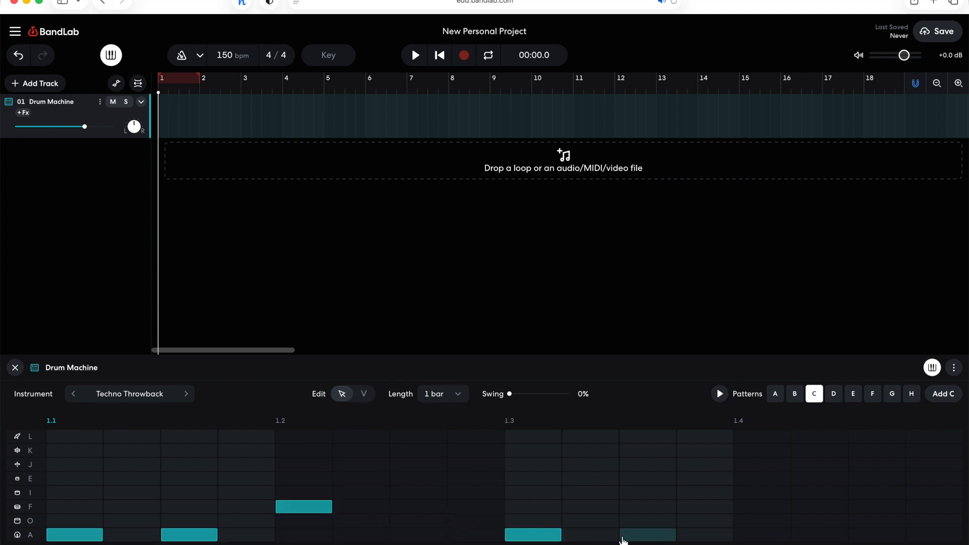
pyautogui.click(647, 535)
pyautogui.click(761, 508)
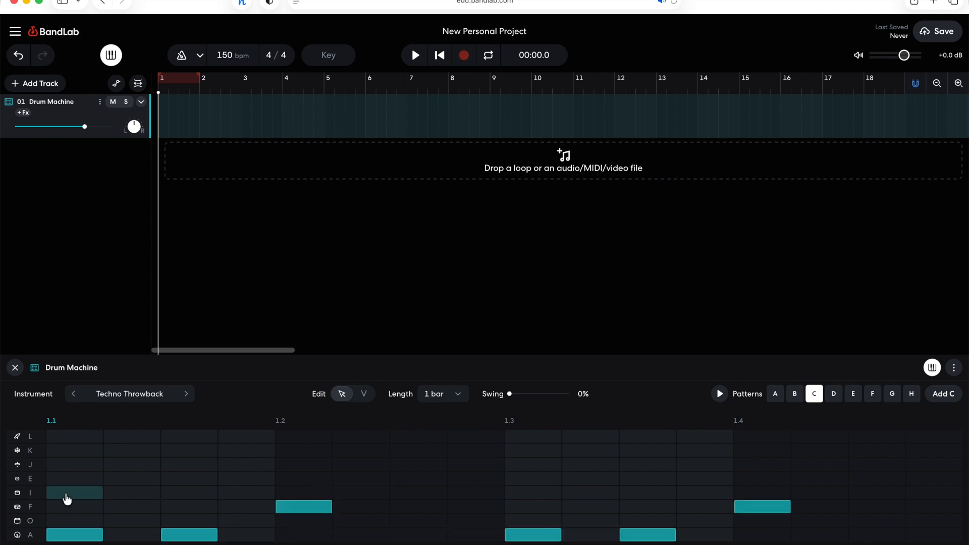
# - Fill row J of pattern C with hits on the first and third steps of every beat
pyautogui.click(75, 464)
pyautogui.click(194, 472)
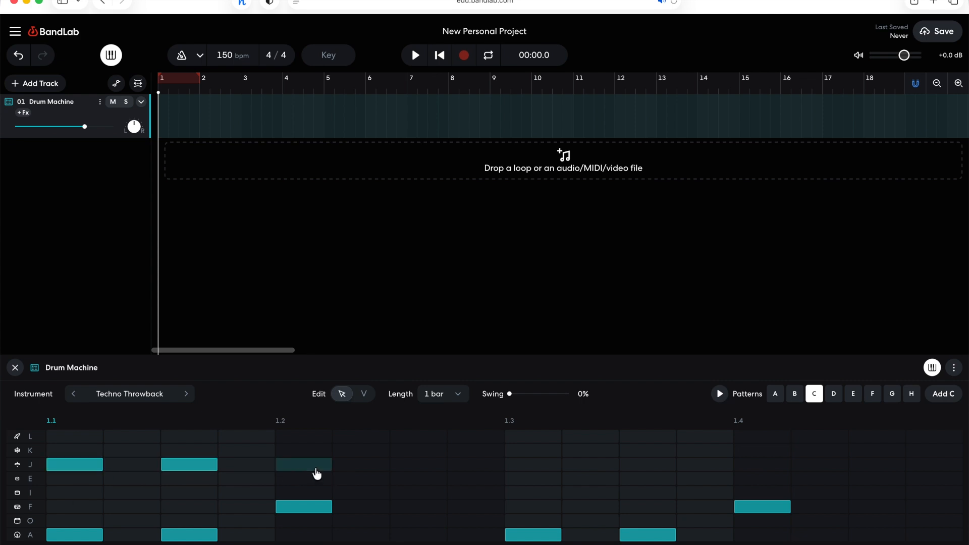
pyautogui.click(304, 466)
pyautogui.click(419, 464)
pyautogui.click(533, 465)
pyautogui.click(647, 464)
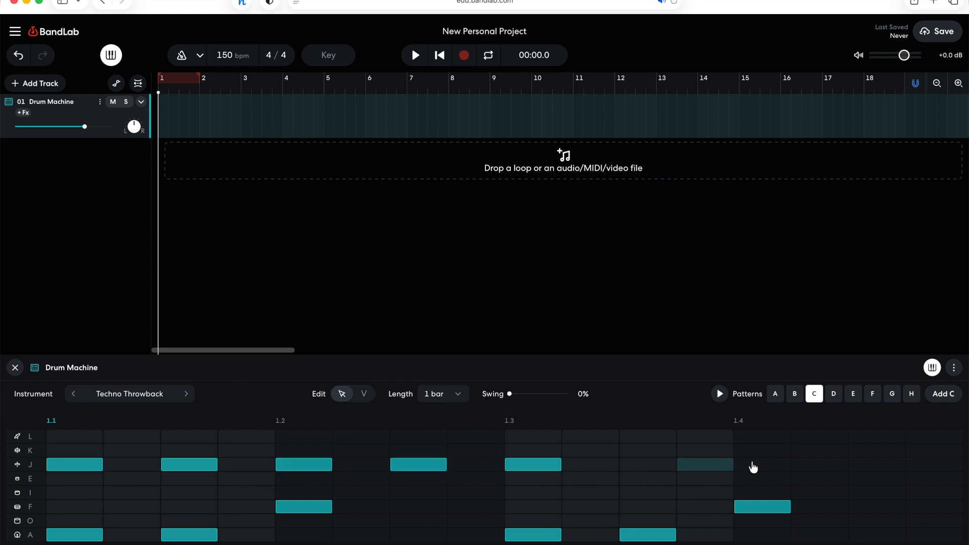
pyautogui.click(787, 471)
pyautogui.click(862, 464)
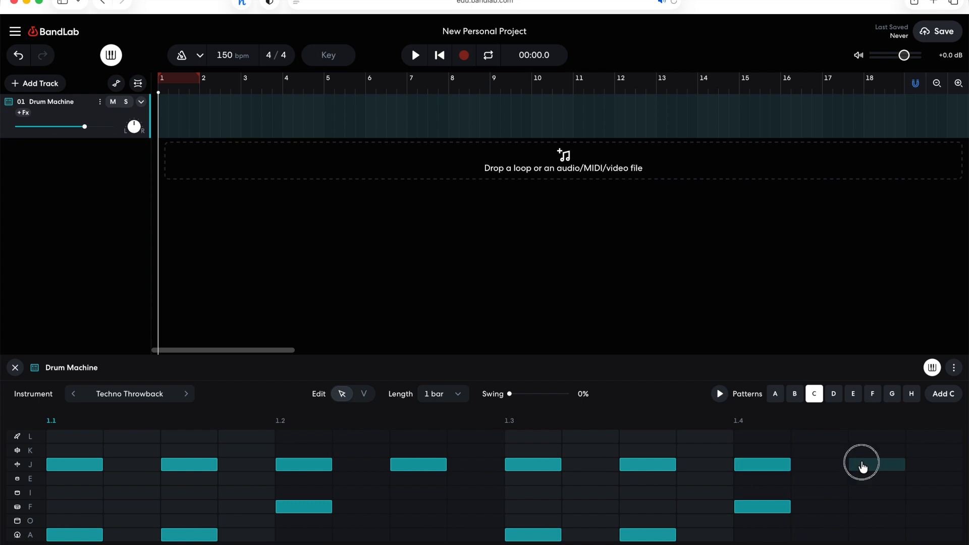
# - Preview the row K sound and move the third-step row J hits of all four beats up to row K
pyautogui.click(18, 456)
pyautogui.click(17, 459)
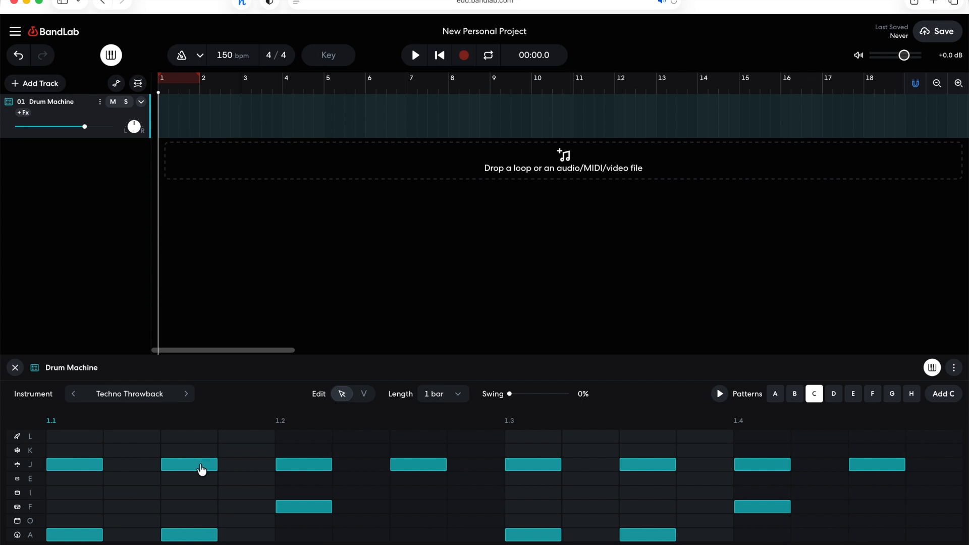
pyautogui.moveTo(202, 469); pyautogui.dragTo(202, 453)
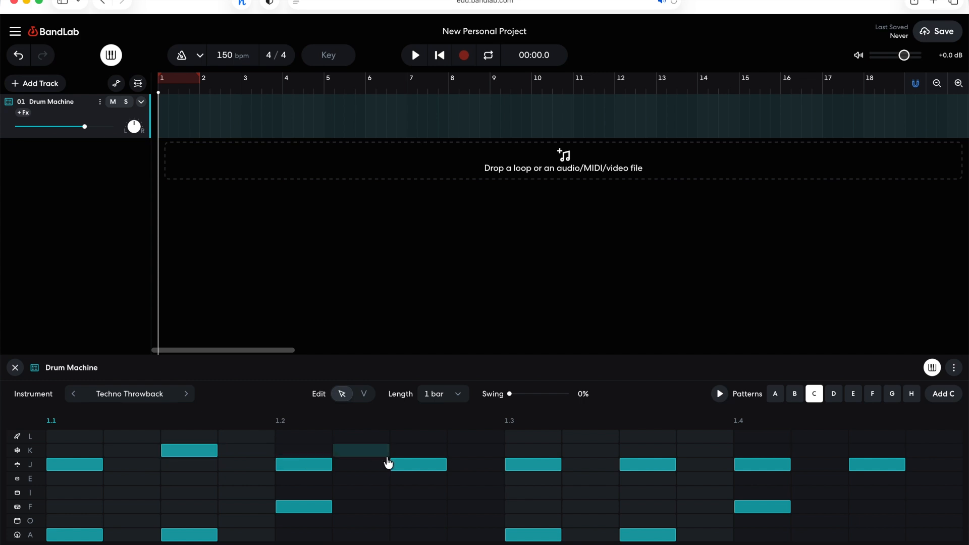
pyautogui.moveTo(426, 466); pyautogui.dragTo(427, 455)
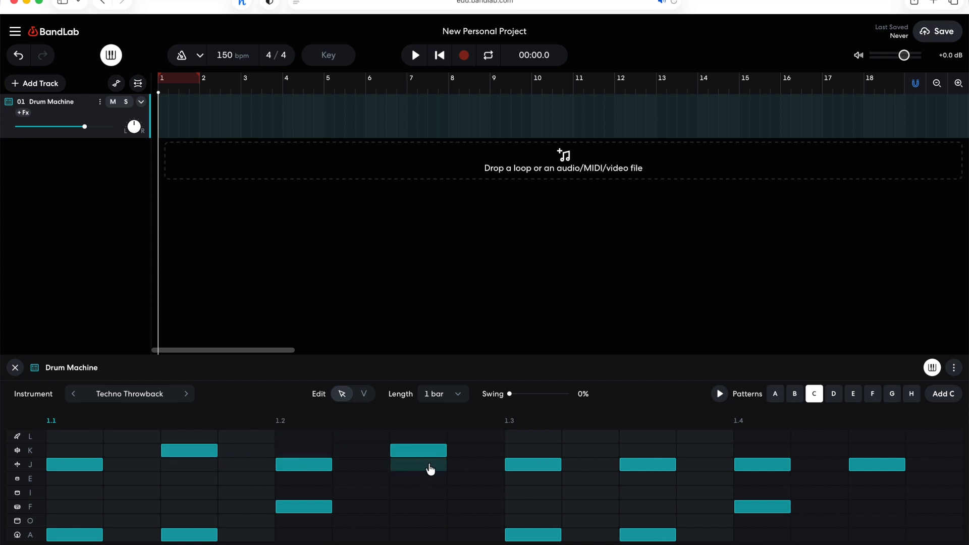
pyautogui.moveTo(656, 466); pyautogui.dragTo(655, 456)
pyautogui.moveTo(872, 465); pyautogui.dragTo(861, 454)
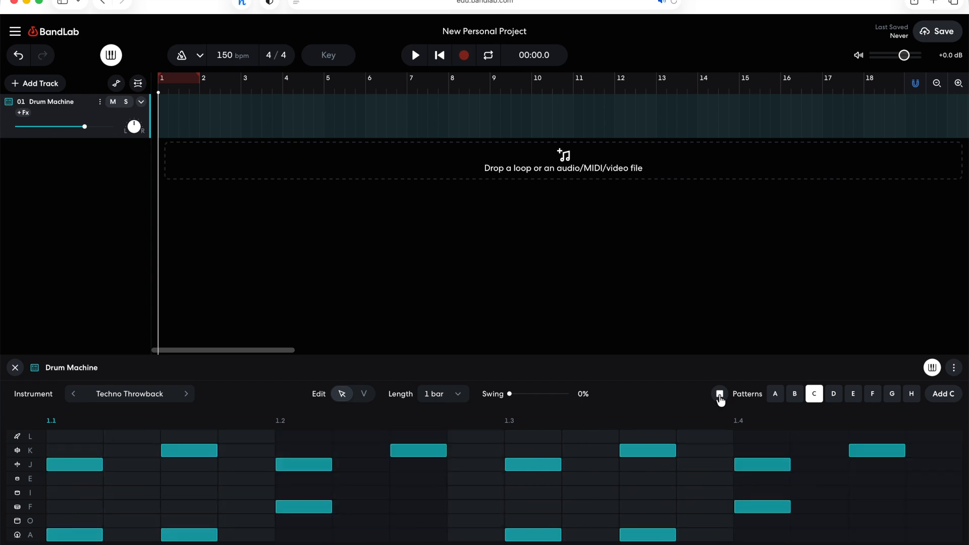
# - Audition pattern C, and move the third-step row A hits in 1.1 and 1.3 to the first steps of 1.2 and 1.4
pyautogui.click(721, 400)
pyautogui.click(721, 399)
pyautogui.moveTo(207, 537); pyautogui.dragTo(300, 536)
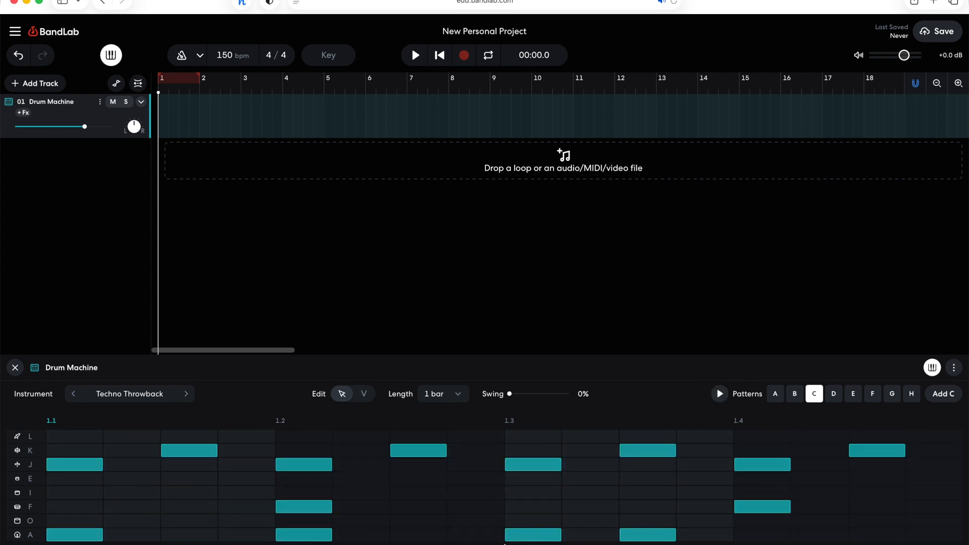
pyautogui.moveTo(649, 539); pyautogui.dragTo(746, 536)
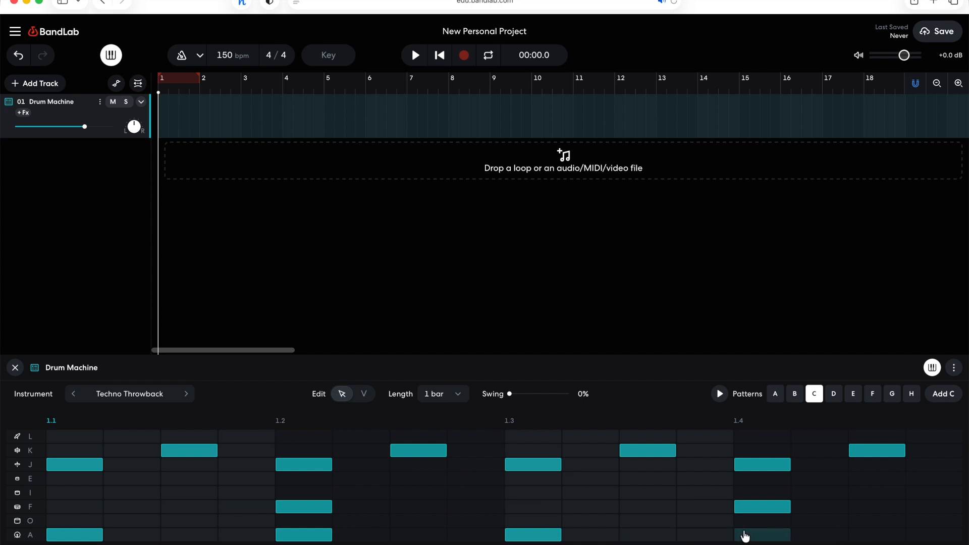
# - Set the project tempo to 128 bpm and audition pattern C
pyautogui.moveTo(231, 55); pyautogui.dragTo(234, 100)
pyautogui.click(723, 400)
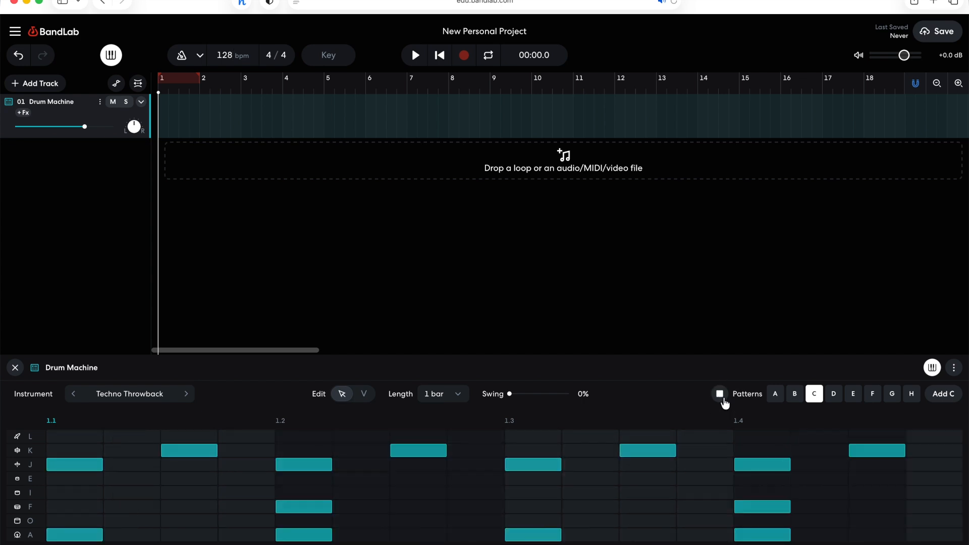
pyautogui.click(724, 401)
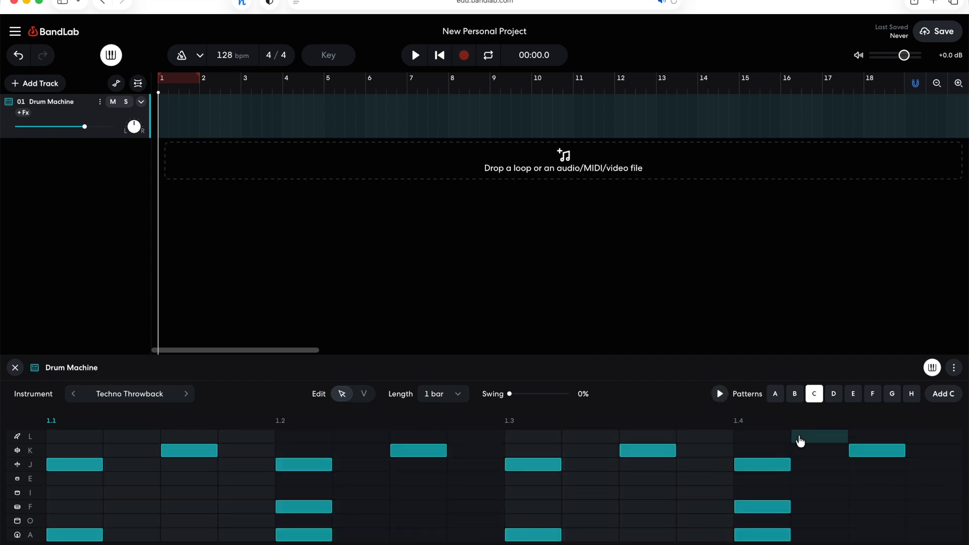
# - Add a row J hit on the second step of 1.4 and audition pattern C
pyautogui.click(808, 465)
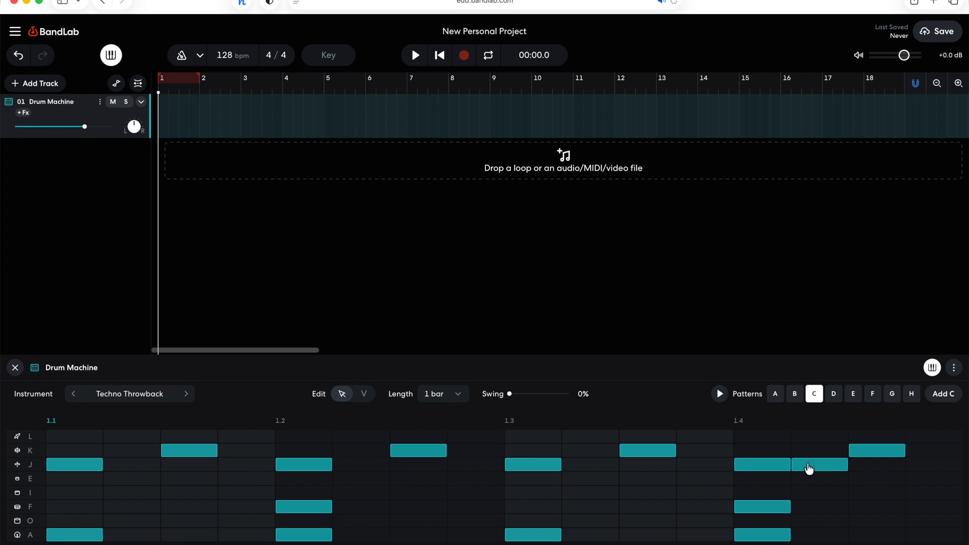
pyautogui.click(722, 399)
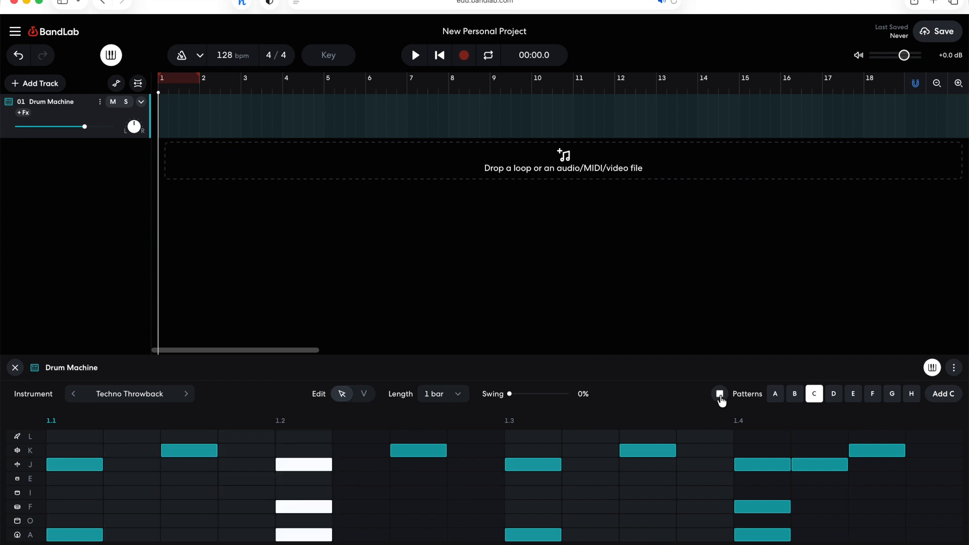
pyautogui.click(720, 397)
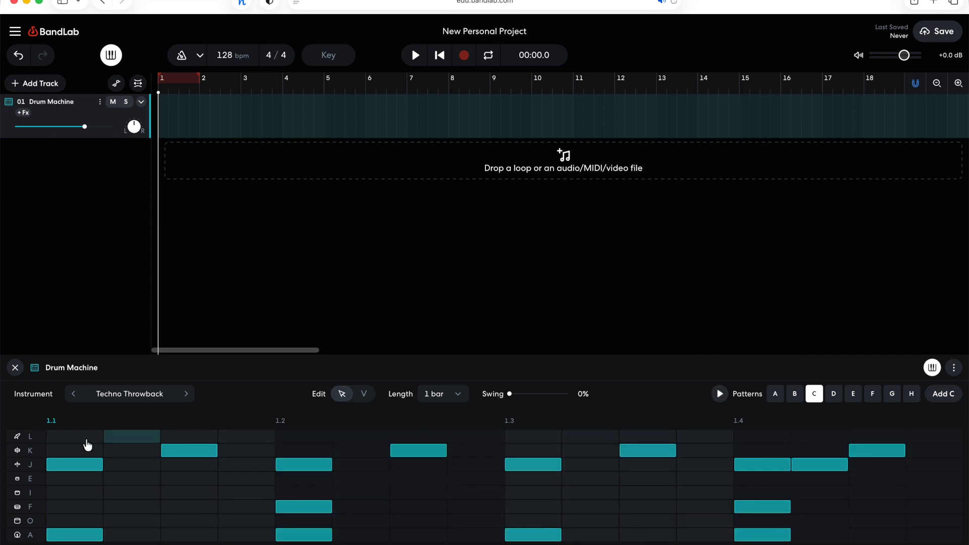
pyautogui.click(18, 439)
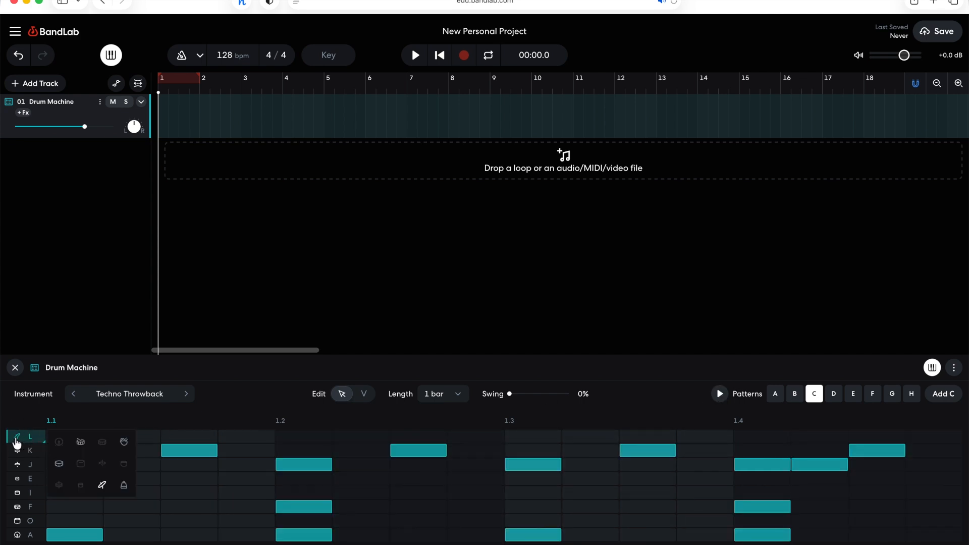
pyautogui.click(260, 406)
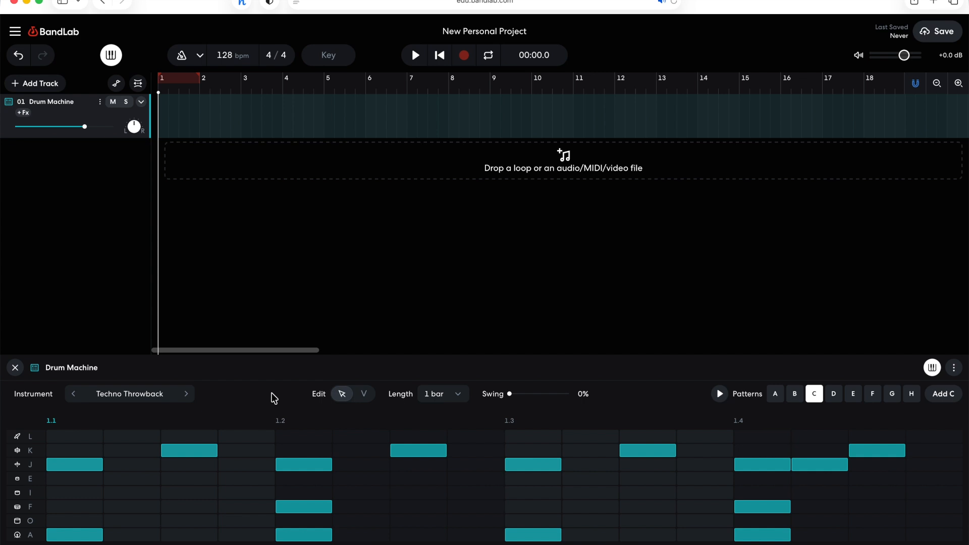
pyautogui.click(455, 400)
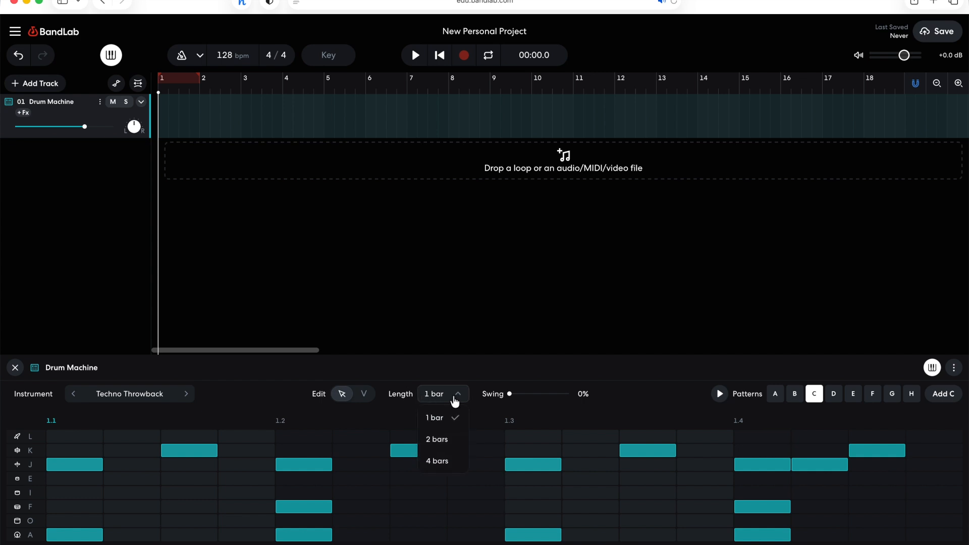
pyautogui.click(493, 370)
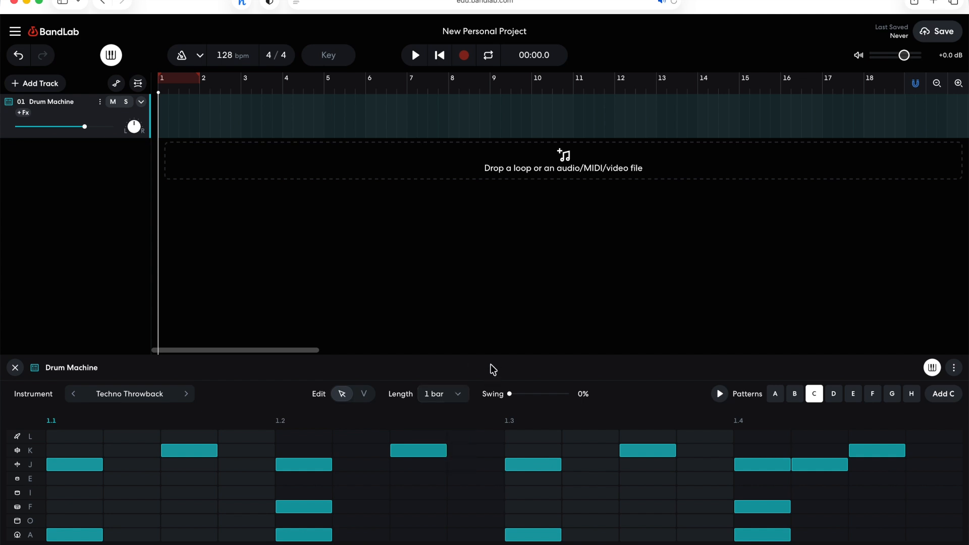
# - Add a row L hit on the first step of 1.1 and audition pattern C
pyautogui.click(71, 437)
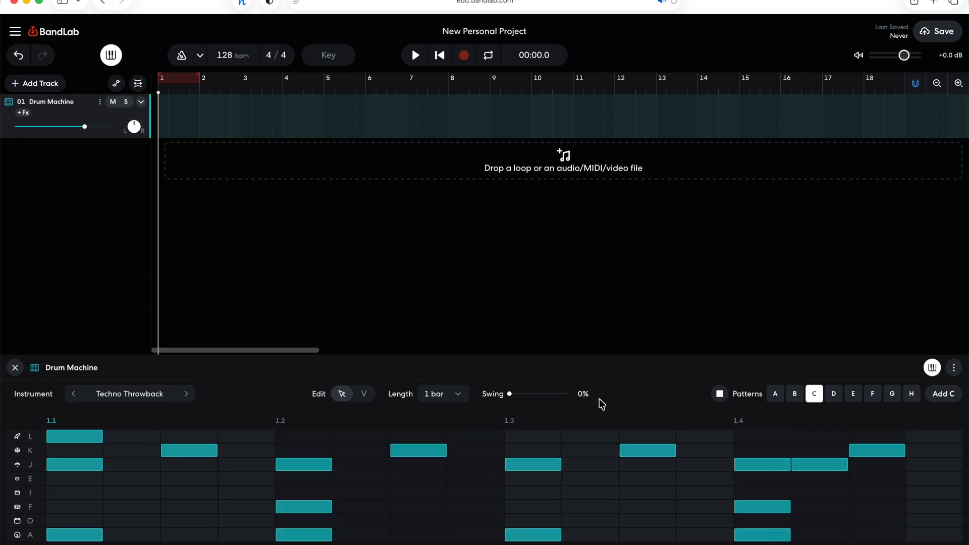
pyautogui.click(720, 394)
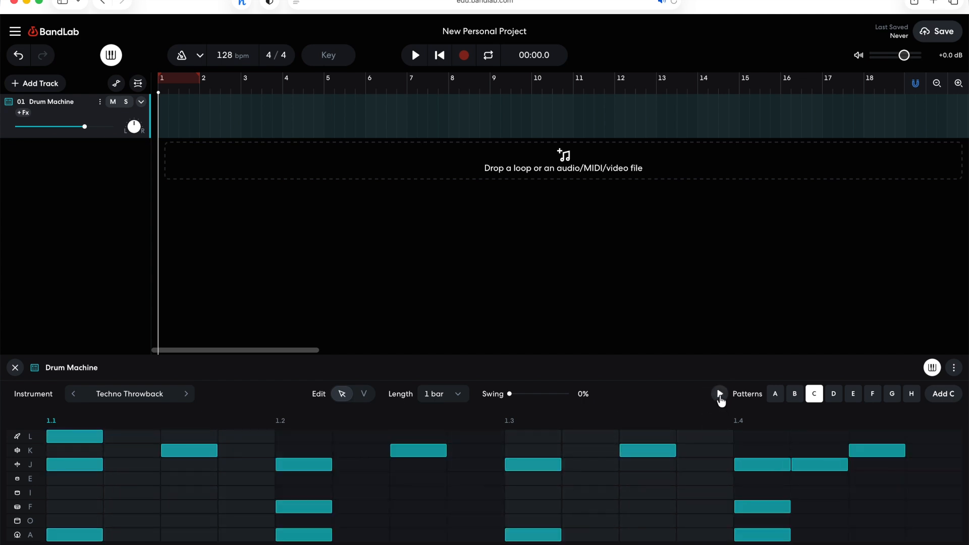
# - Extend pattern C to 4 bars and remove the repeated row L hits at 2.1, 3.1 and 4.1
pyautogui.click(447, 399)
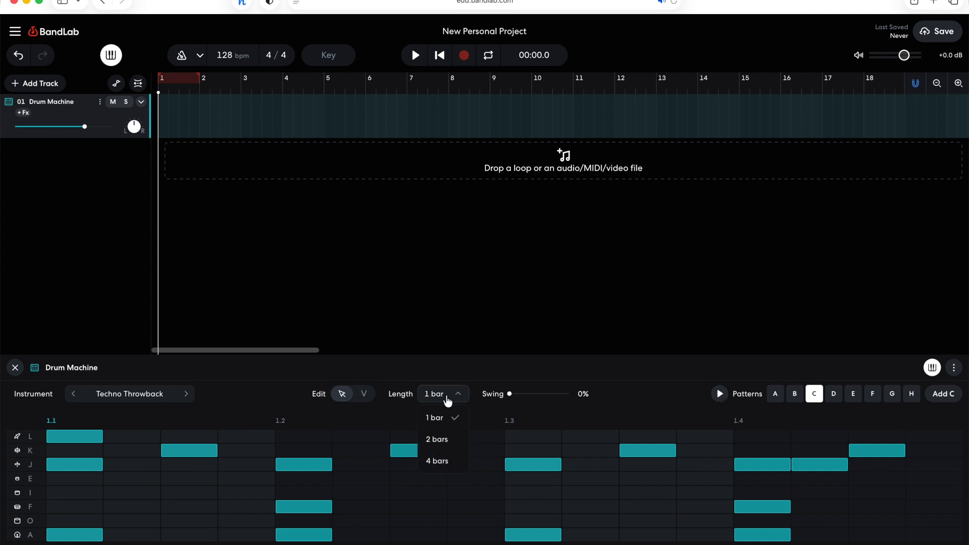
pyautogui.click(444, 463)
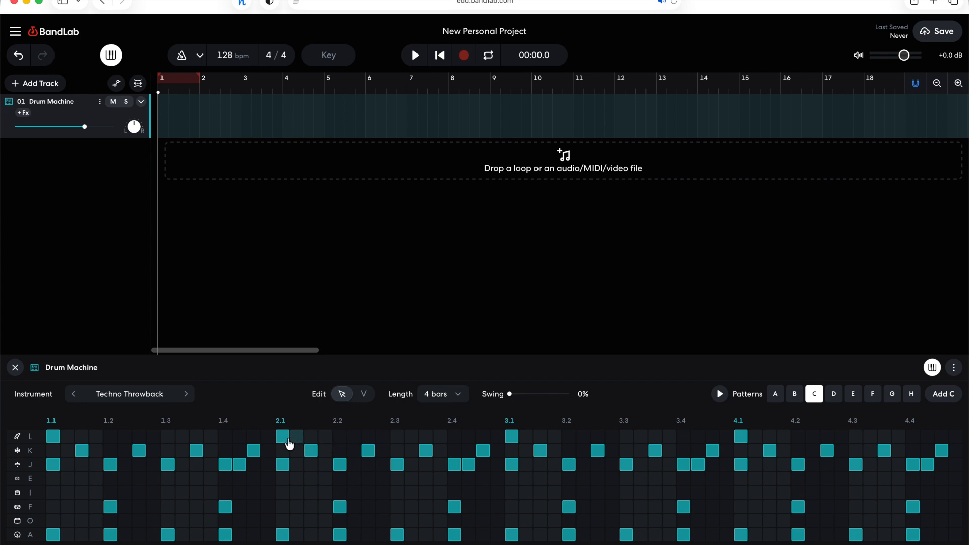
pyautogui.click(511, 436)
pyautogui.click(742, 437)
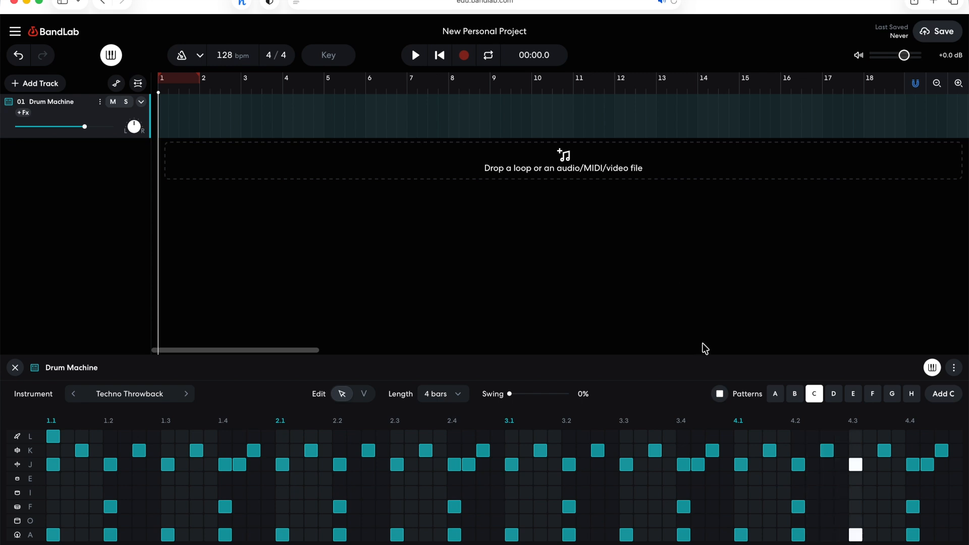
# - Add row F hits on the third and fourth steps of 4.4, audition the pattern, and set its length back to 1 bar
pyautogui.click(943, 509)
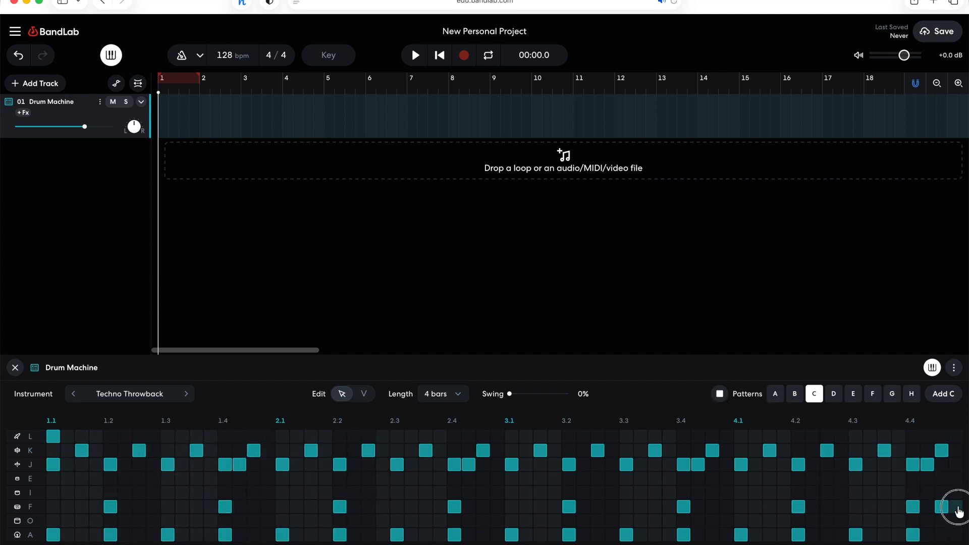
pyautogui.click(958, 508)
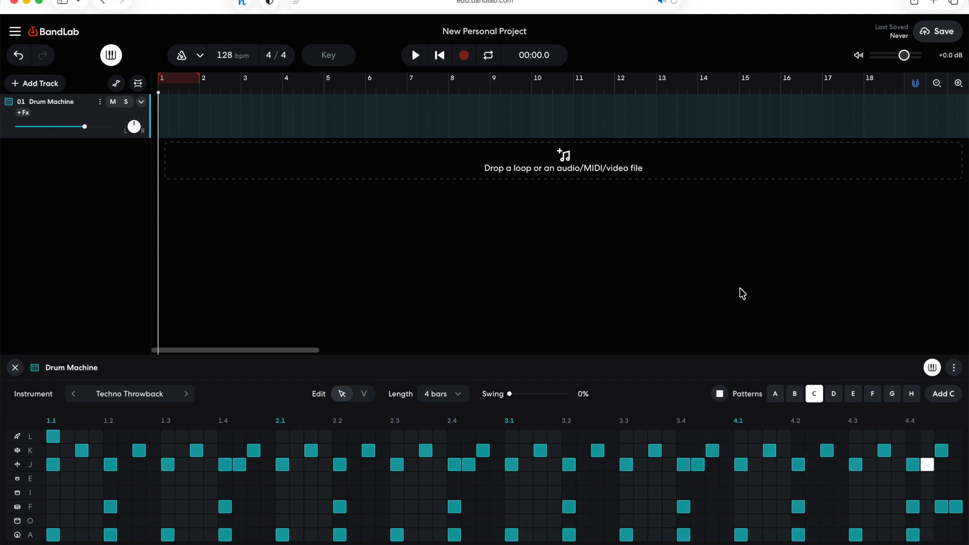
pyautogui.click(720, 396)
pyautogui.click(434, 394)
pyautogui.click(433, 418)
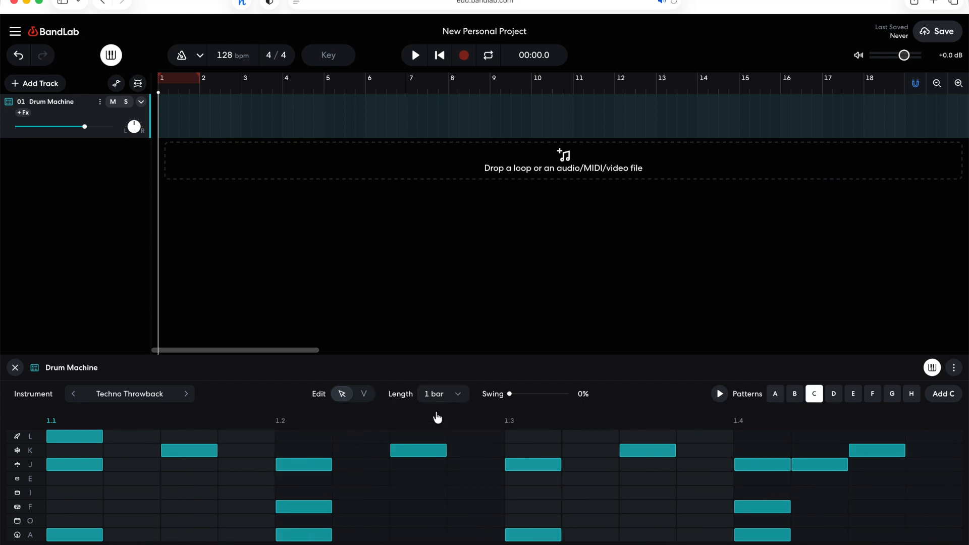
# - Switch back and forth between pattern D and pattern C to compare them, ending on pattern C
pyautogui.click(833, 399)
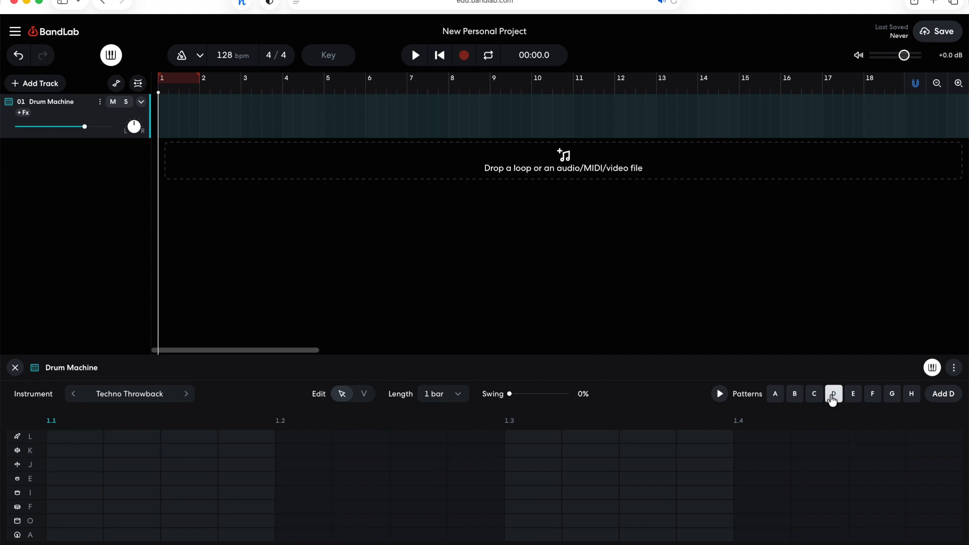
pyautogui.click(815, 396)
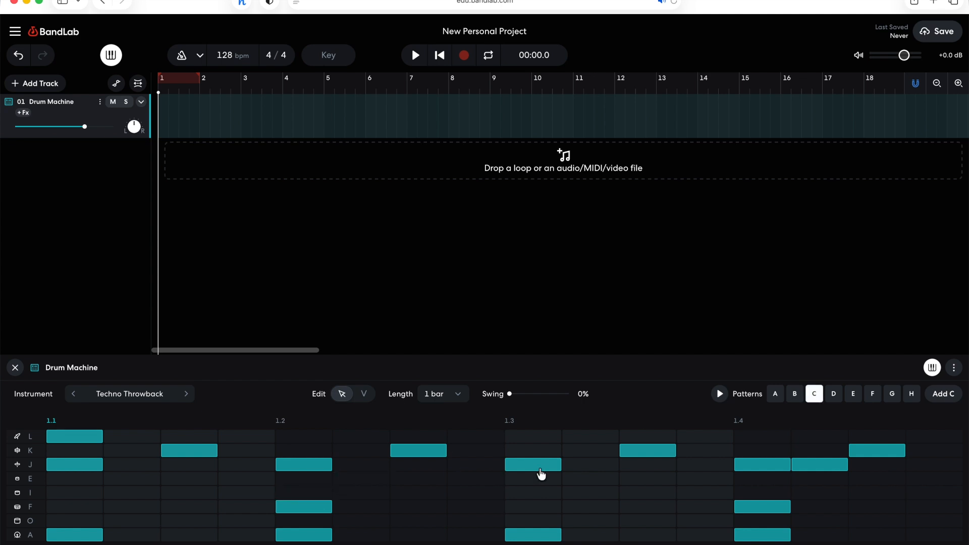
pyautogui.click(837, 399)
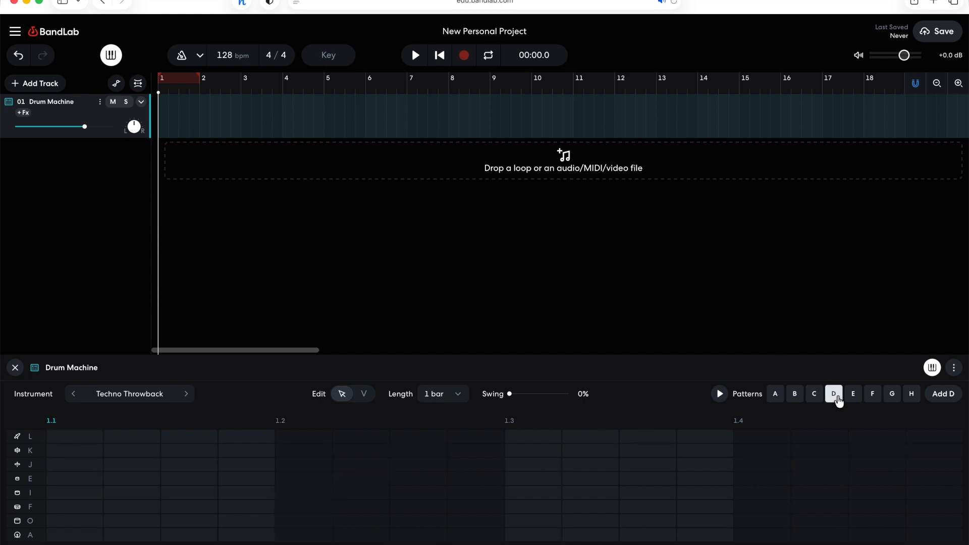
pyautogui.click(813, 398)
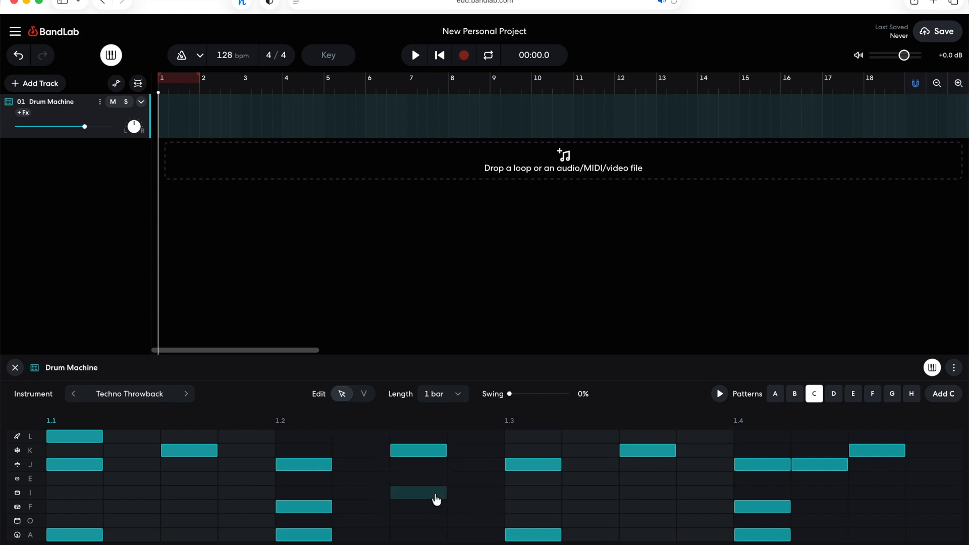
# - Close the Drum Machine editor and add a new Virtual instruments track
pyautogui.click(15, 368)
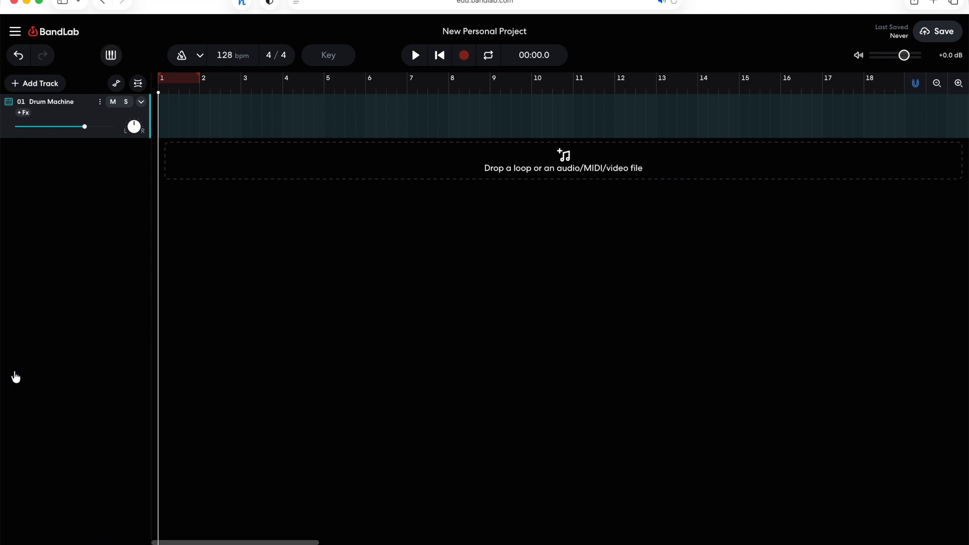
pyautogui.click(43, 85)
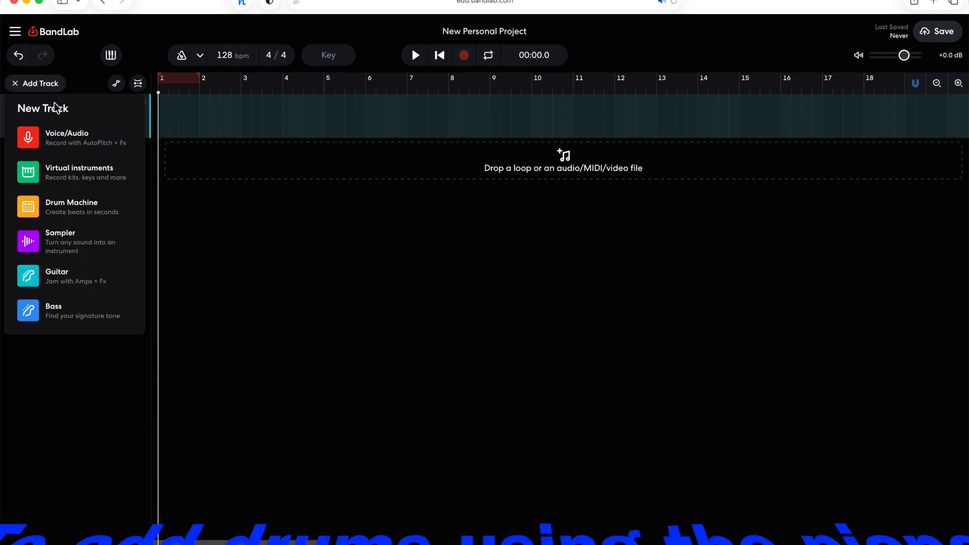
pyautogui.click(84, 174)
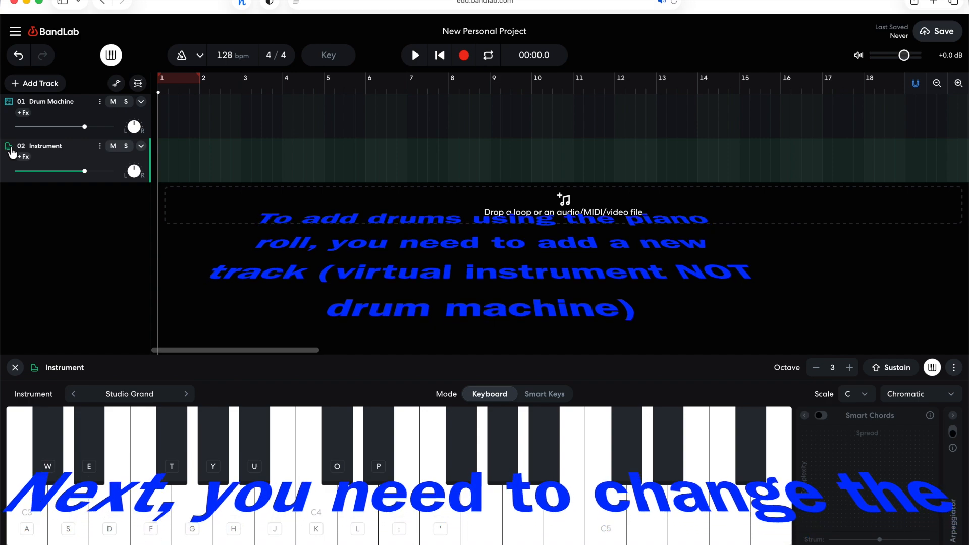
# - Change the new track's instrument to the Cinematic Classic drum kit
pyautogui.click(130, 394)
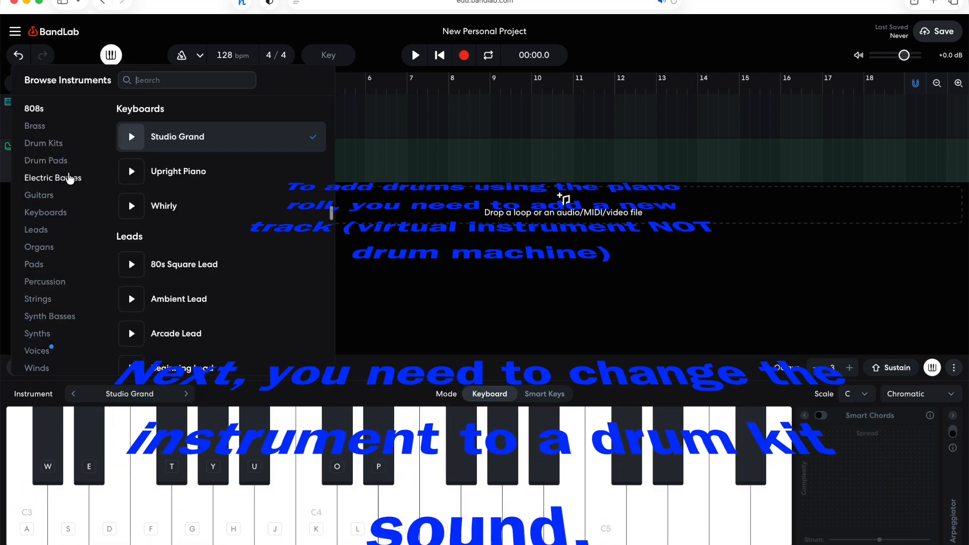
pyautogui.click(61, 148)
pyautogui.scroll(-2, 194, 268)
pyautogui.click(191, 275)
# - Create an empty region in bar 1 of the Instrument track and enlarge its piano roll to show the drum rows
pyautogui.click(183, 161)
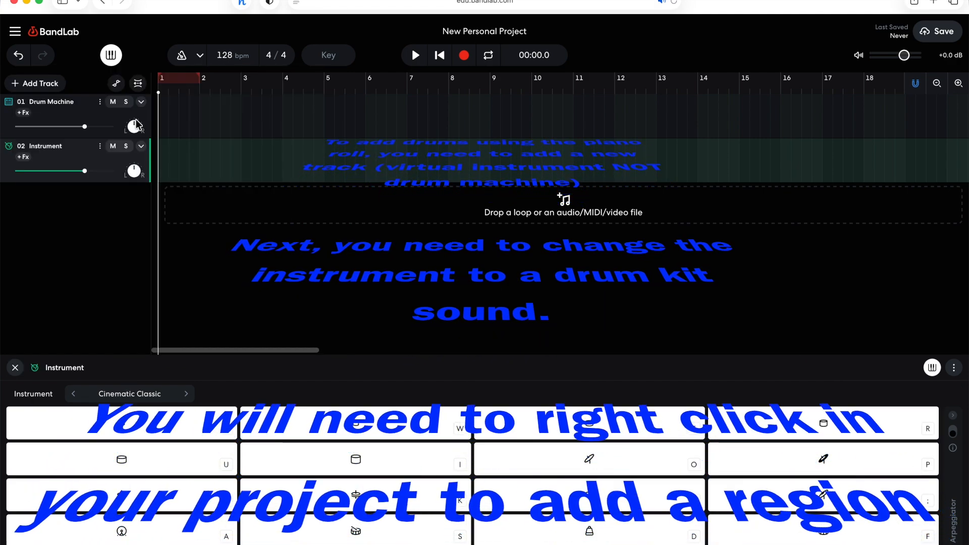
pyautogui.click(183, 162)
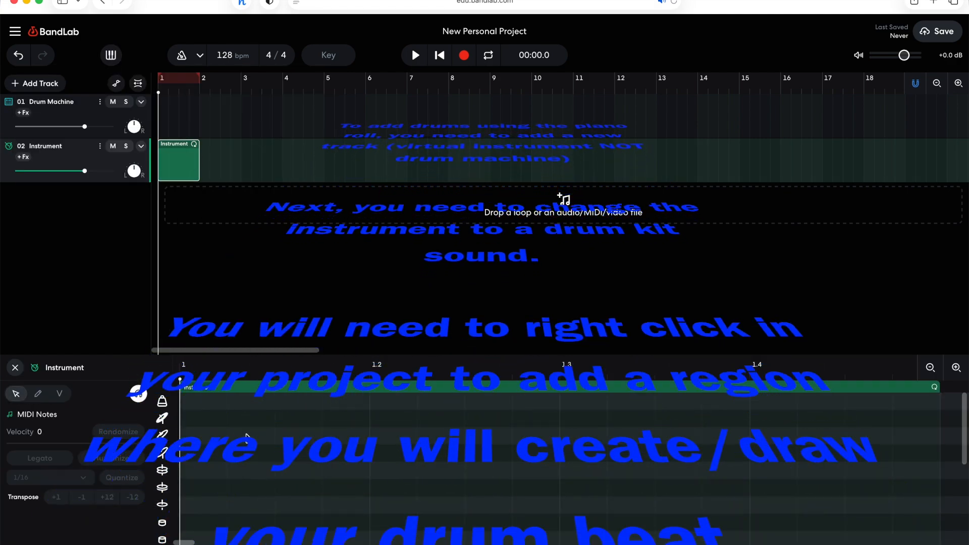
pyautogui.moveTo(268, 353); pyautogui.dragTo(288, 207)
pyautogui.scroll(-1, 359, 463)
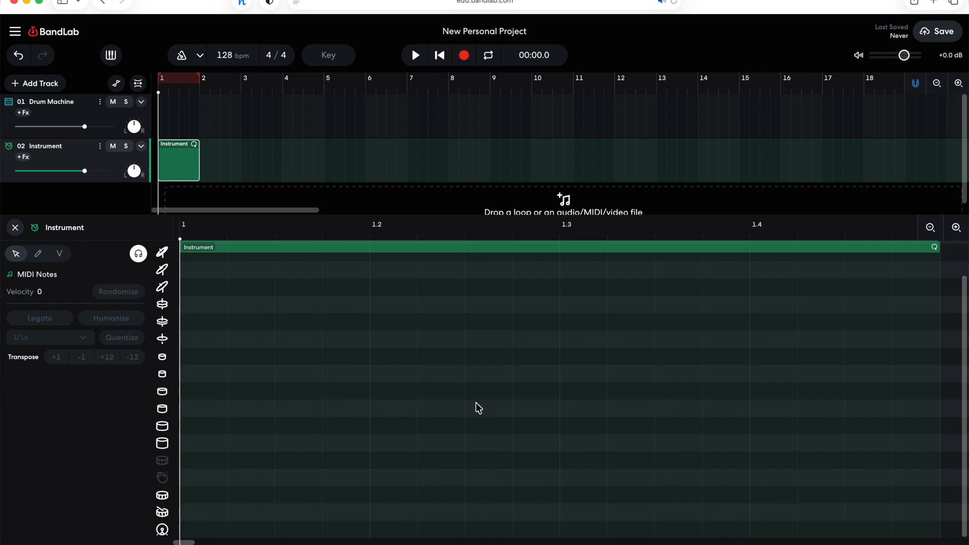
# - Enable looping over bar 1 and draw kicks at 1, 1.3 and half a beat after 1.3, with snares at 1.2 and 1.4
pyautogui.click(179, 79)
pyautogui.click(39, 255)
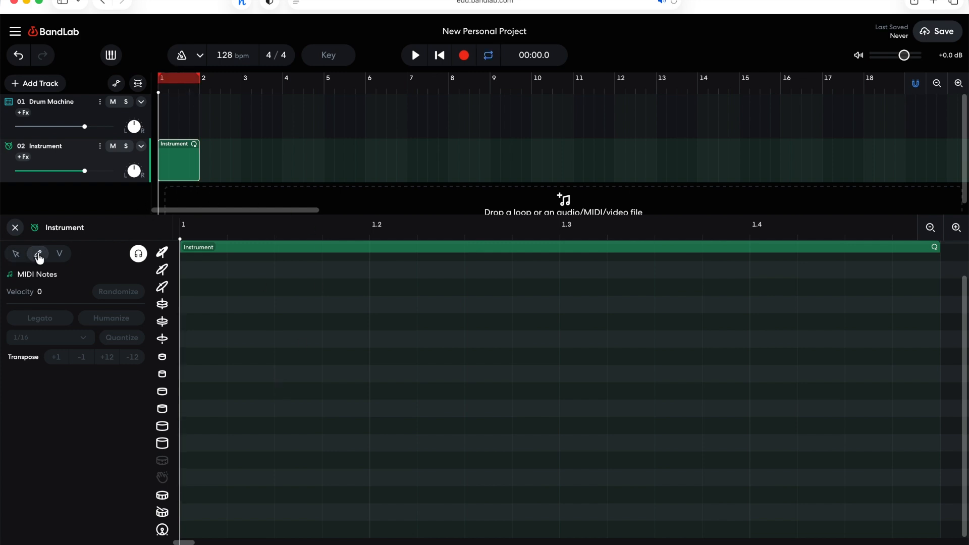
pyautogui.click(204, 528)
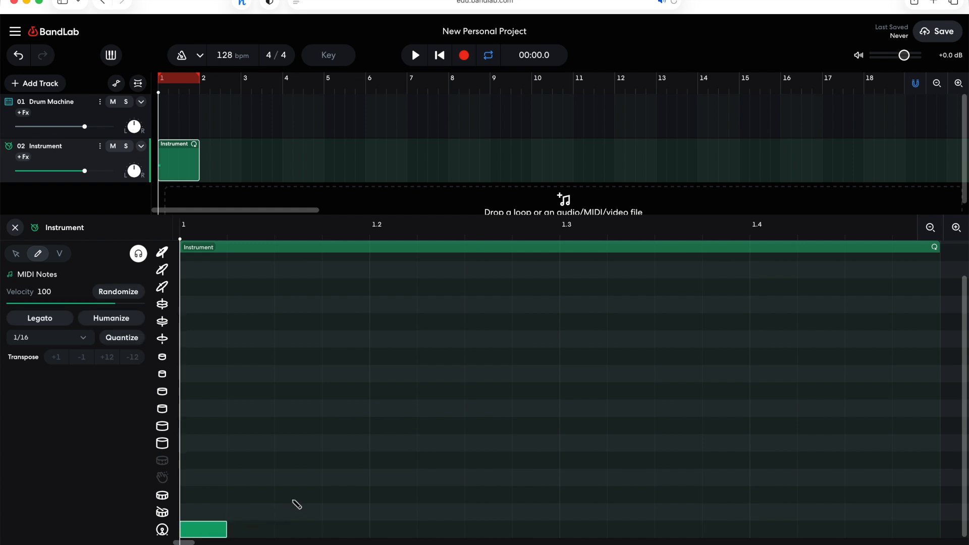
pyautogui.click(384, 496)
pyautogui.click(584, 530)
pyautogui.click(679, 530)
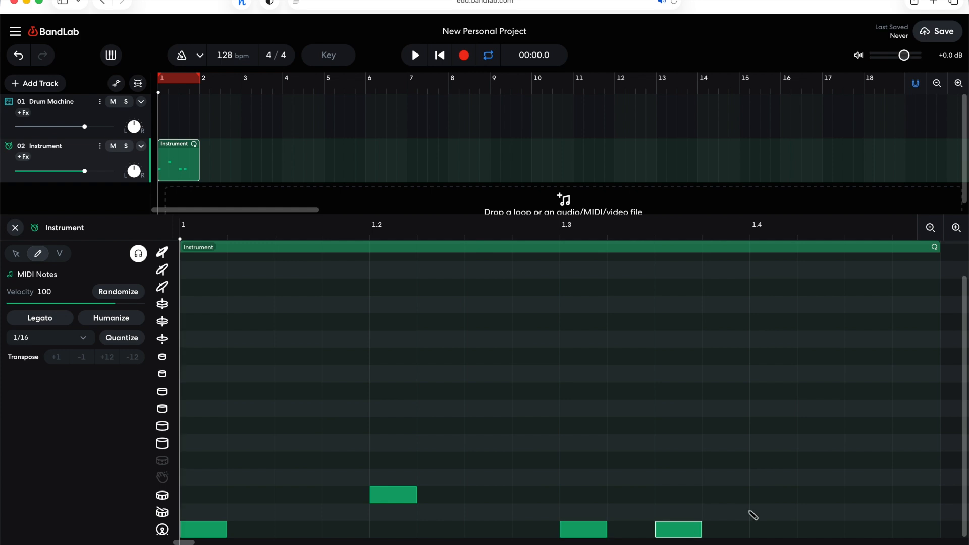
pyautogui.click(785, 496)
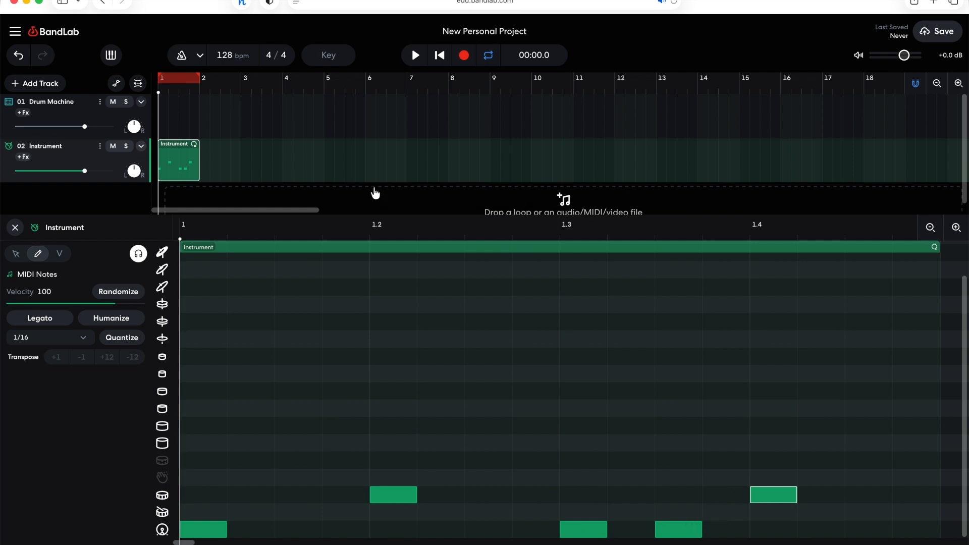
# - Play back the looped kick and snare beat from the start, allowing the site microphone access, and pause it
pyautogui.click(444, 57)
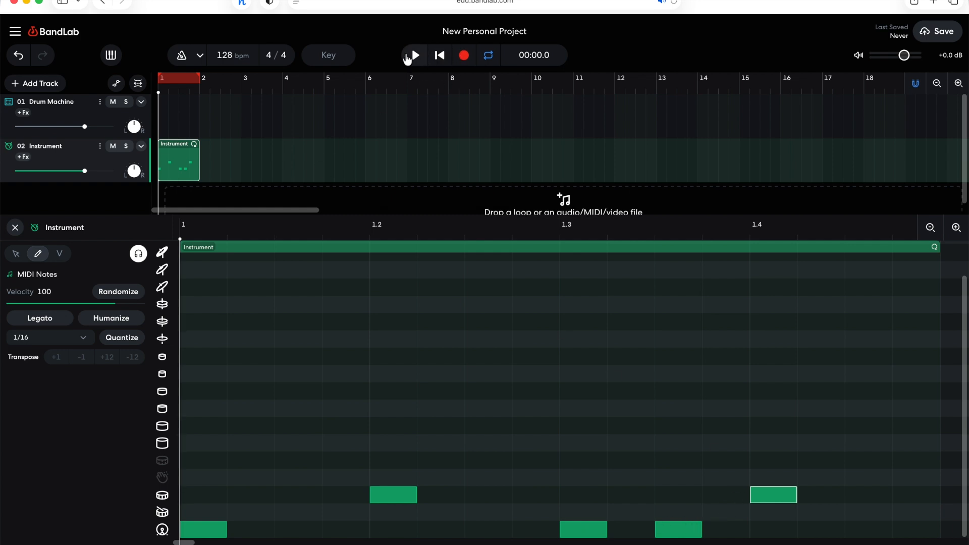
pyautogui.click(416, 56)
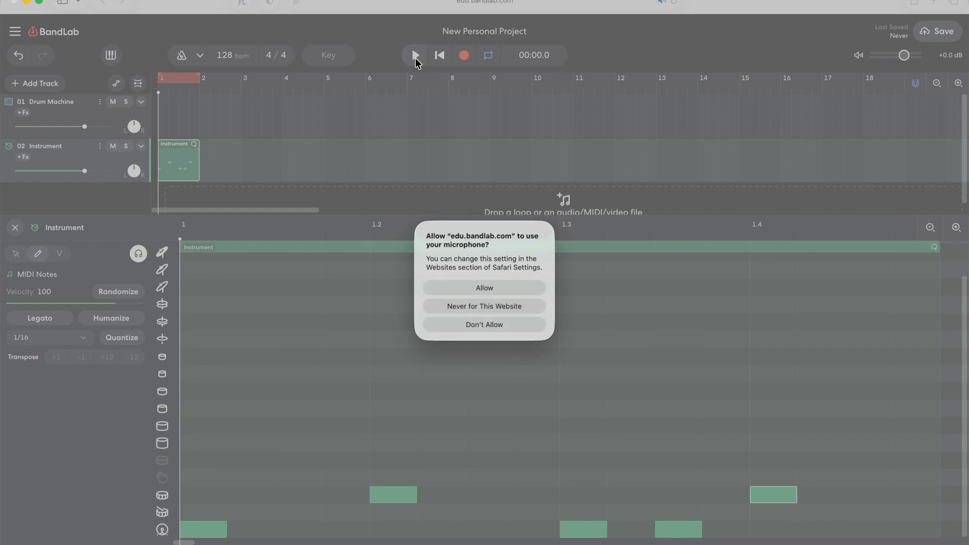
pyautogui.click(505, 283)
pyautogui.click(415, 56)
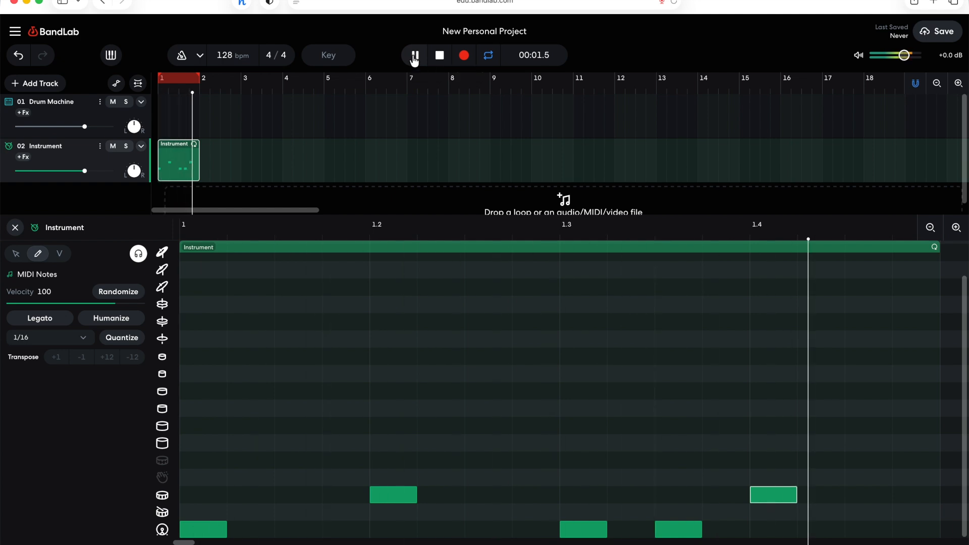
pyautogui.click(414, 57)
# - With snapping turned off, shift the 1.2 snare slightly earlier and the 1.4 snare slightly later
pyautogui.scroll(2, 269, 377)
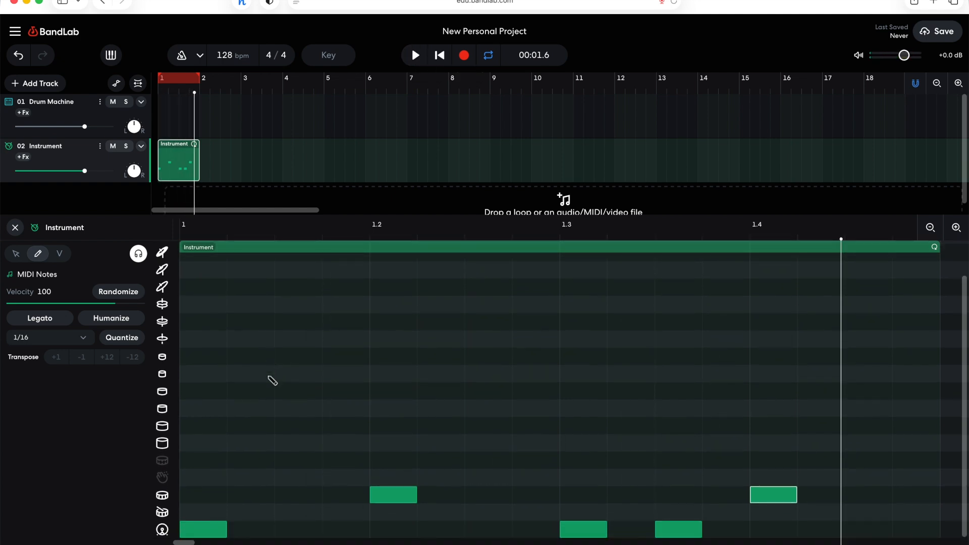
pyautogui.scroll(2, 222, 373)
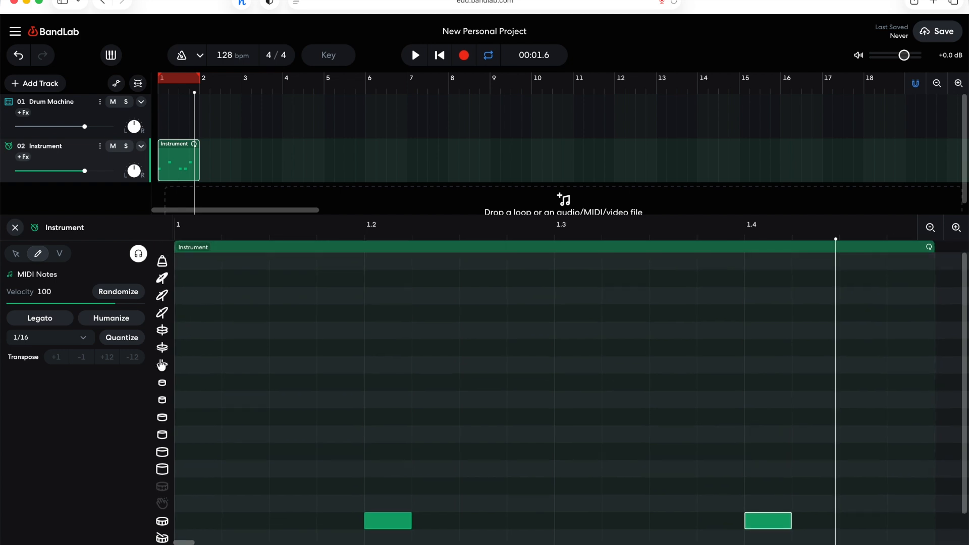
pyautogui.scroll(-1, 253, 447)
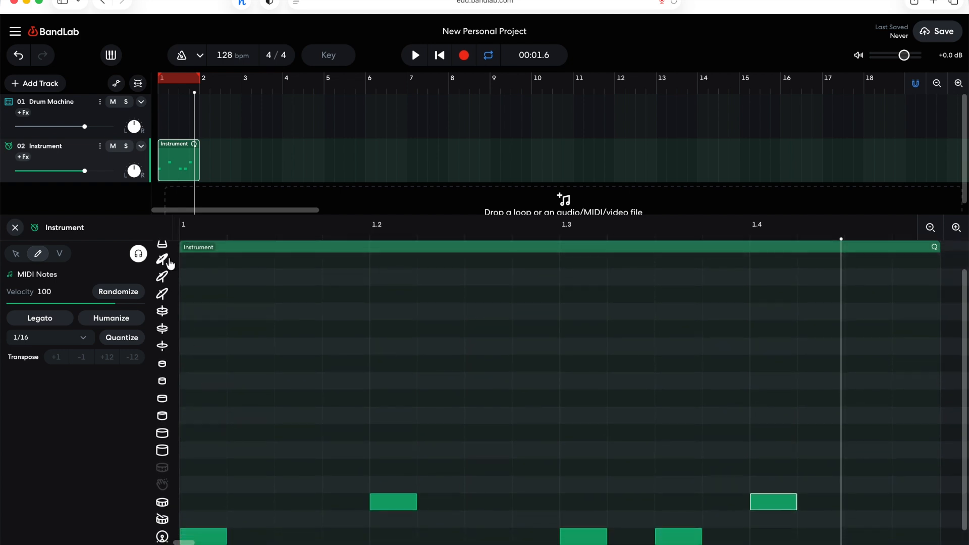
pyautogui.scroll(1, 165, 255)
pyautogui.scroll(-1, 167, 259)
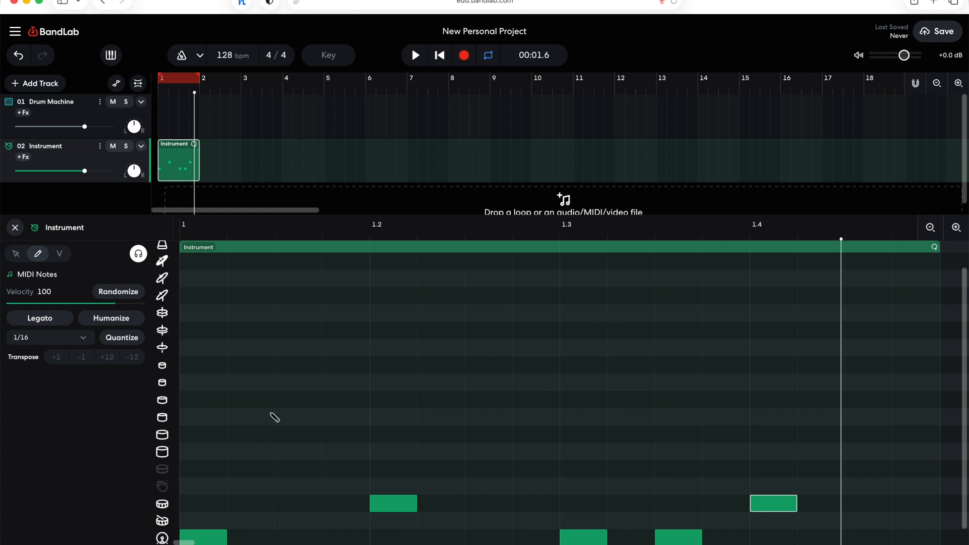
pyautogui.click(16, 254)
pyautogui.moveTo(398, 507); pyautogui.dragTo(383, 507)
pyautogui.moveTo(758, 506); pyautogui.dragTo(766, 507)
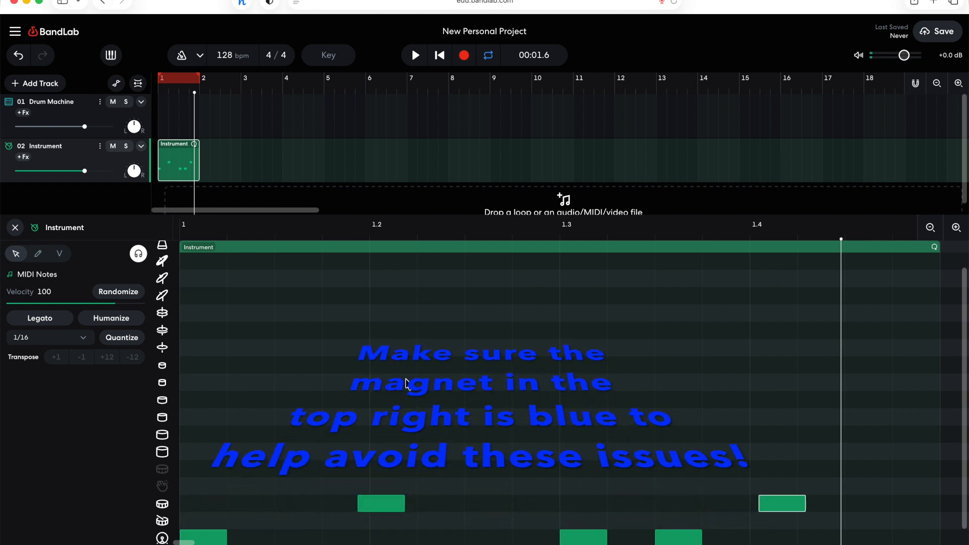
# - Play the loop from the start to hear the off-grid snares, and stop playback
pyautogui.click(432, 60)
pyautogui.click(417, 53)
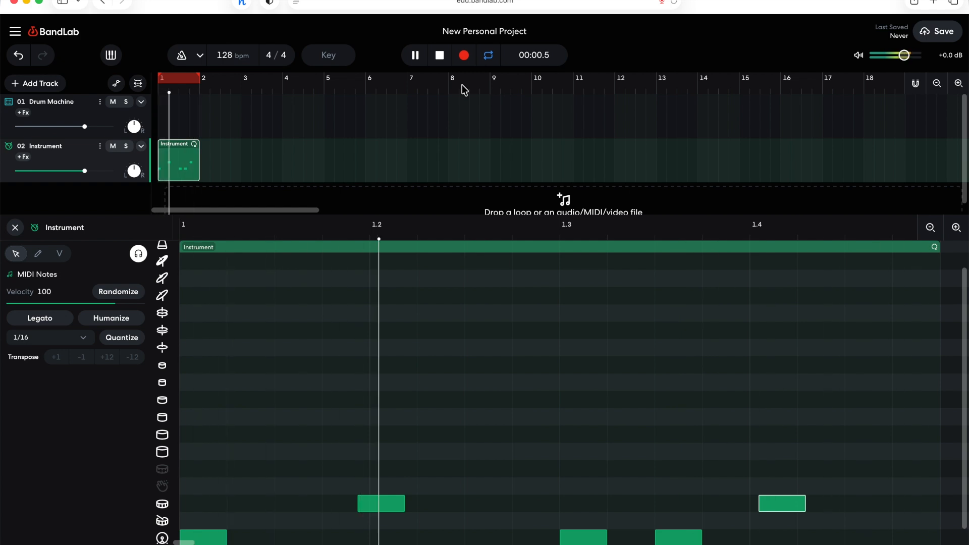
pyautogui.click(439, 55)
# - Draw eight closed hi-hats freehand across bar 1, about half a beat apart and slightly off the grid
pyautogui.click(38, 253)
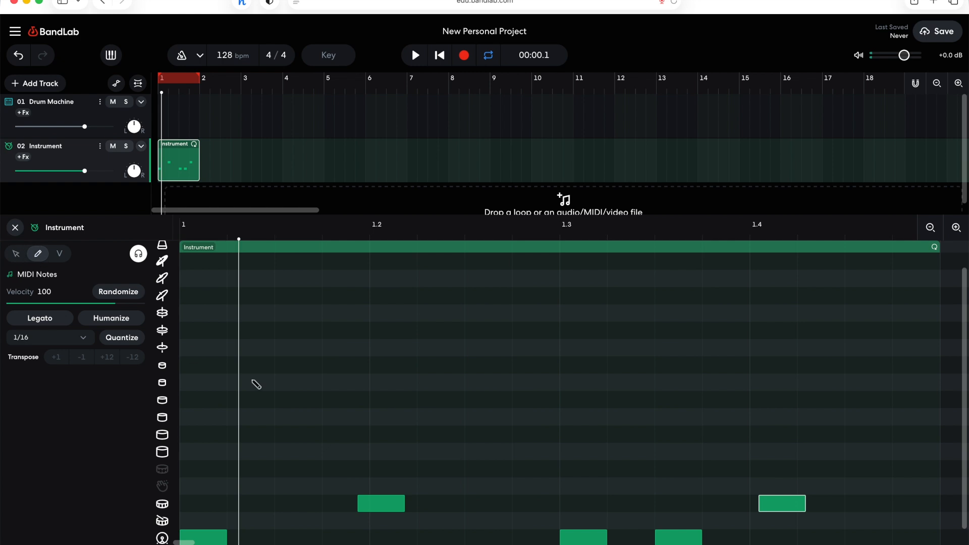
pyautogui.click(193, 348)
pyautogui.click(289, 348)
pyautogui.click(389, 349)
pyautogui.click(489, 348)
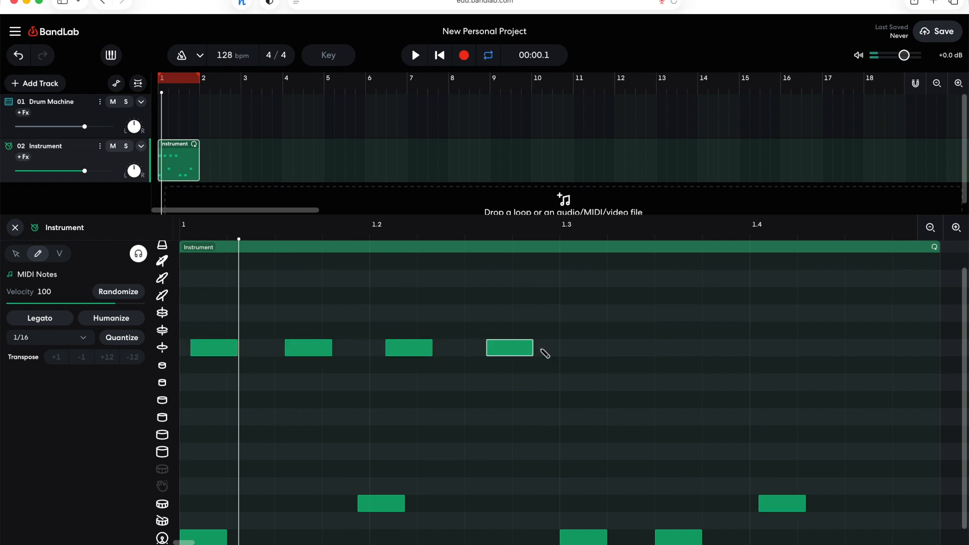
pyautogui.click(578, 348)
pyautogui.click(674, 348)
pyautogui.click(774, 348)
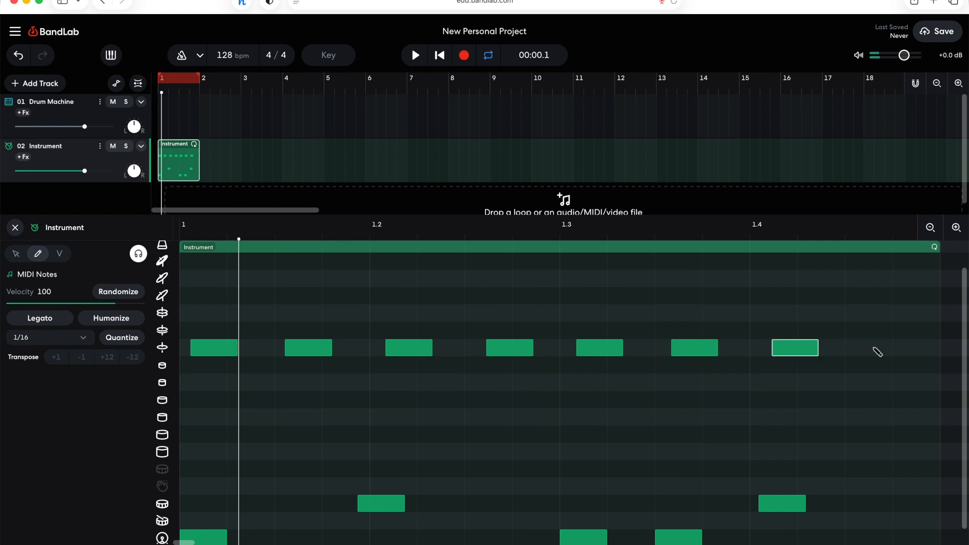
pyautogui.click(875, 348)
pyautogui.click(16, 253)
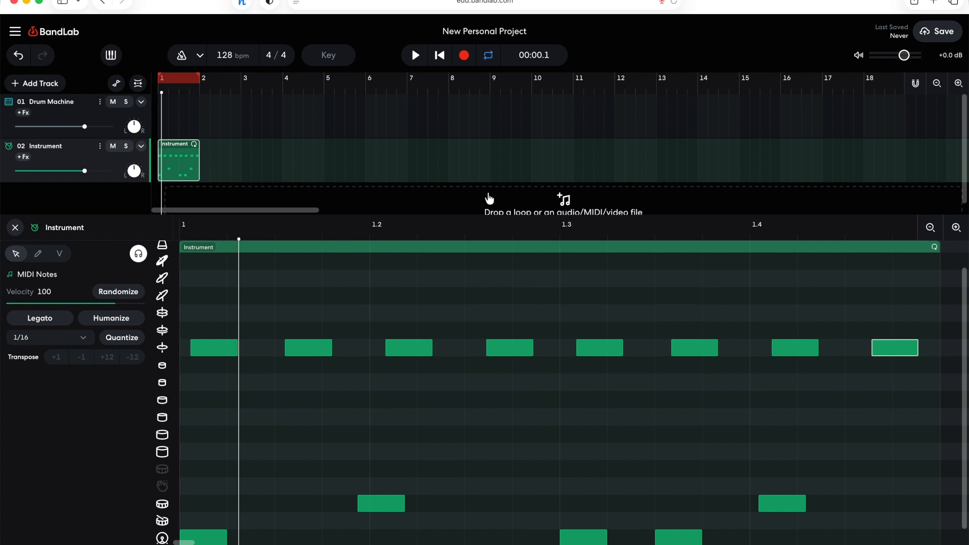
# - Play the loop from the start to hear the off-grid hi-hats, and pause it
pyautogui.click(438, 61)
pyautogui.click(417, 56)
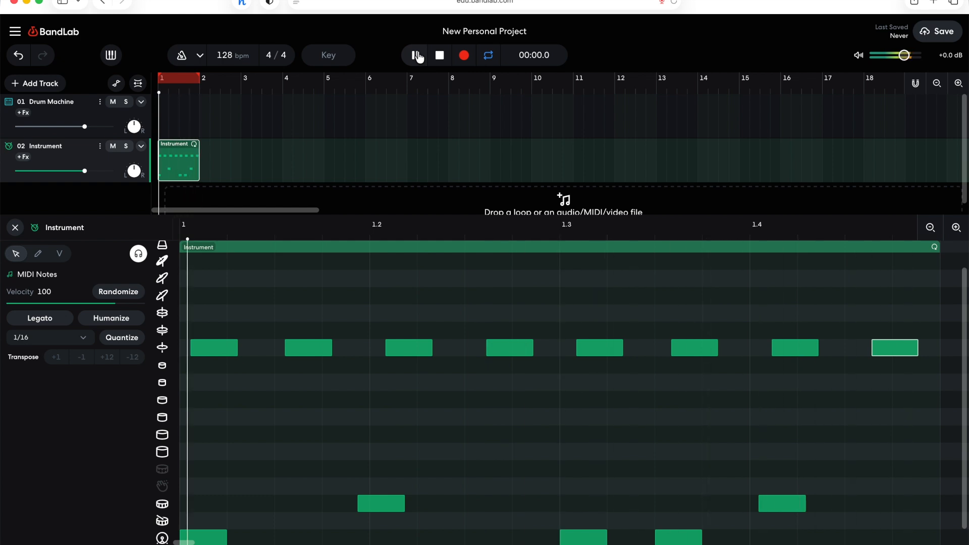
pyautogui.click(417, 56)
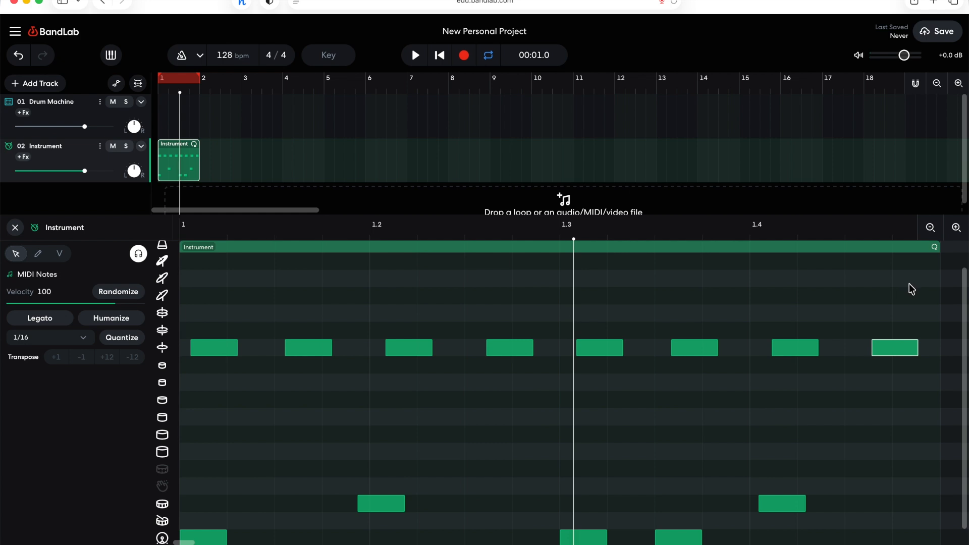
# - Quantize all the notes to 1/16 and move the last hi-hat back to half a beat after 1.4
pyautogui.moveTo(883, 298); pyautogui.dragTo(211, 543)
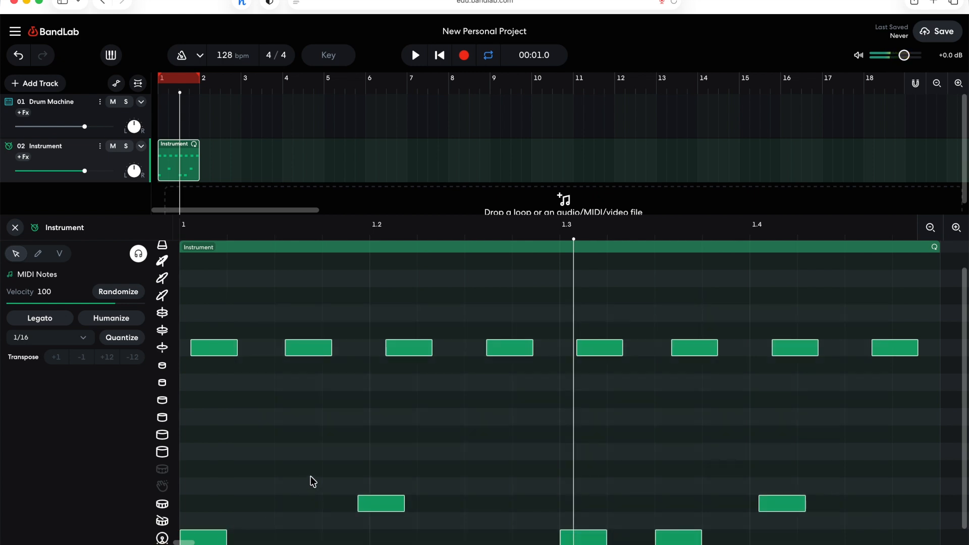
pyautogui.press('q')
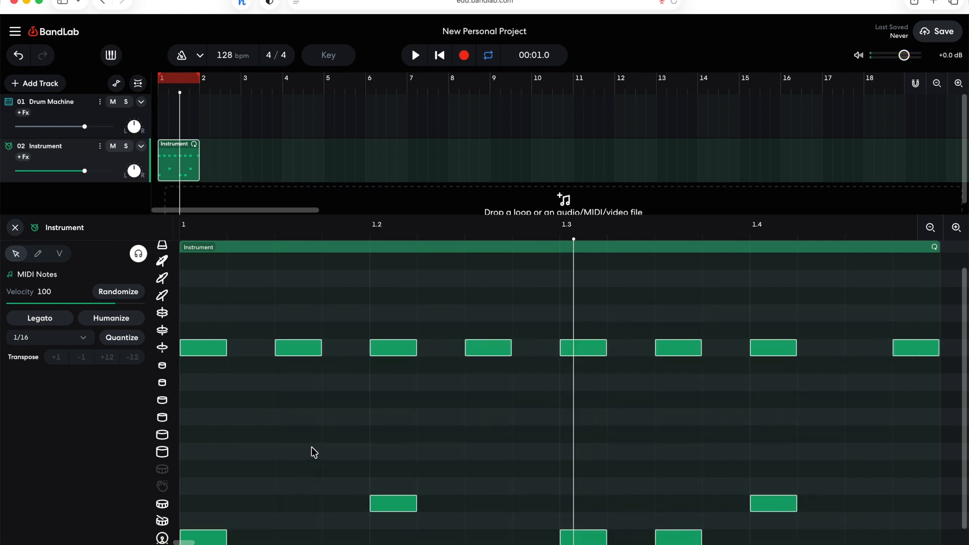
pyautogui.click(314, 452)
pyautogui.moveTo(909, 347); pyautogui.dragTo(867, 351)
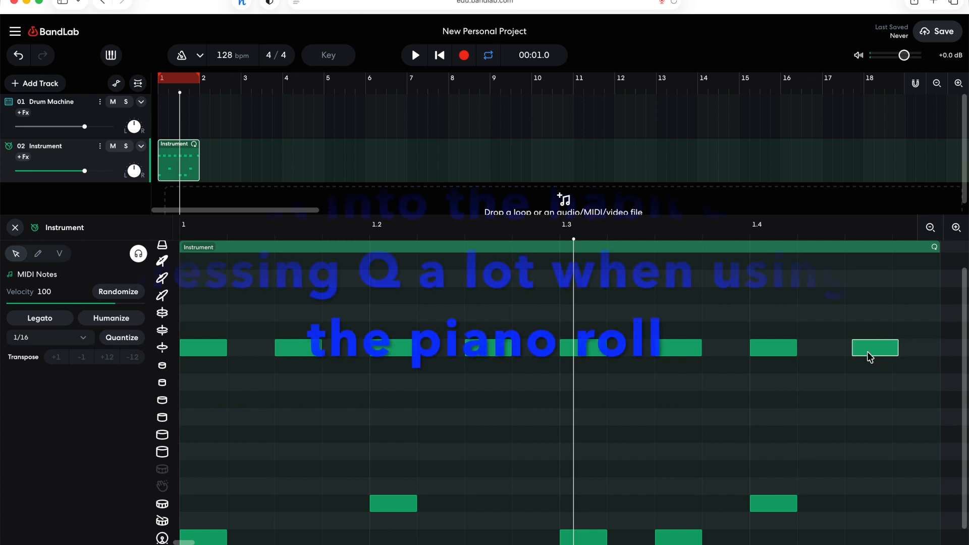
# - Play the quantized beat from the start, pause it and clear the note selection
pyautogui.click(441, 60)
pyautogui.click(415, 58)
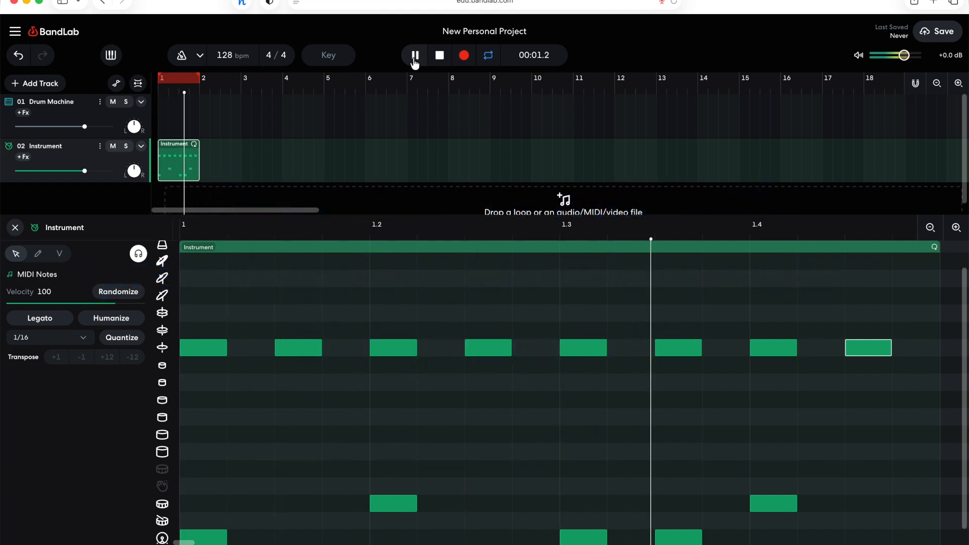
pyautogui.click(415, 56)
pyautogui.click(596, 451)
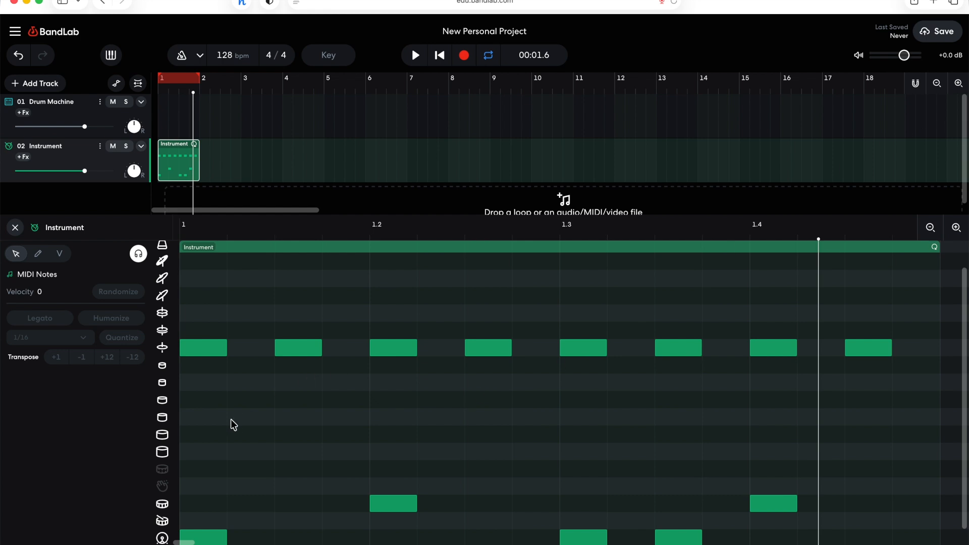
# - Raise the velocity of the hi-hats on 1, 1.2, 1.3 and 1.4 to 127, and lower the offbeat after 1 to 53
pyautogui.click(202, 347)
pyautogui.click(60, 254)
pyautogui.moveTo(211, 351); pyautogui.dragTo(208, 321)
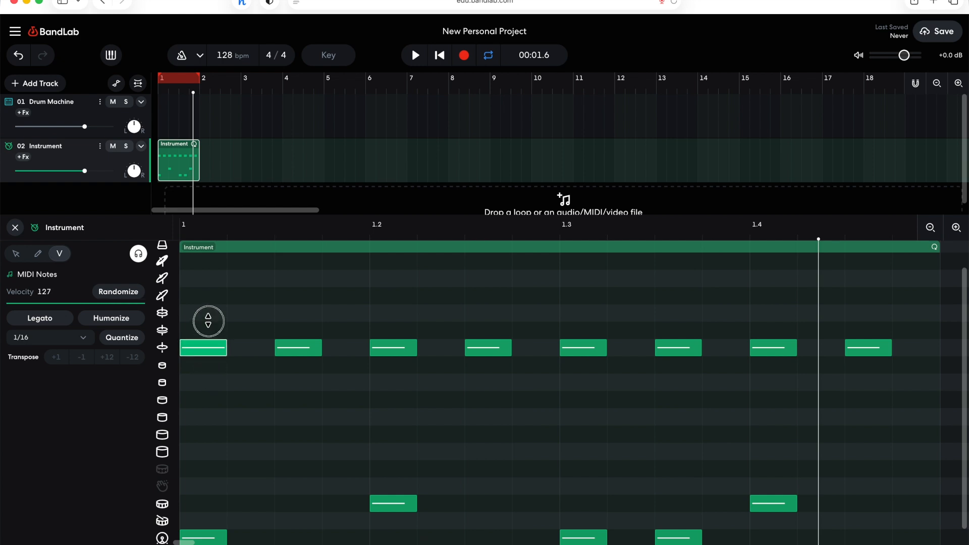
pyautogui.moveTo(295, 345); pyautogui.dragTo(297, 367)
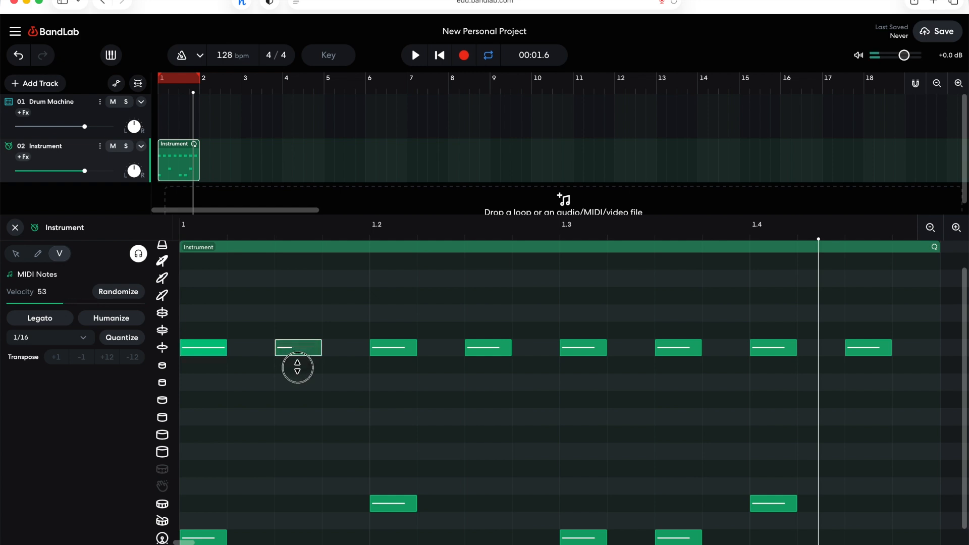
pyautogui.moveTo(394, 349); pyautogui.dragTo(417, 319)
pyautogui.moveTo(587, 351); pyautogui.dragTo(602, 300)
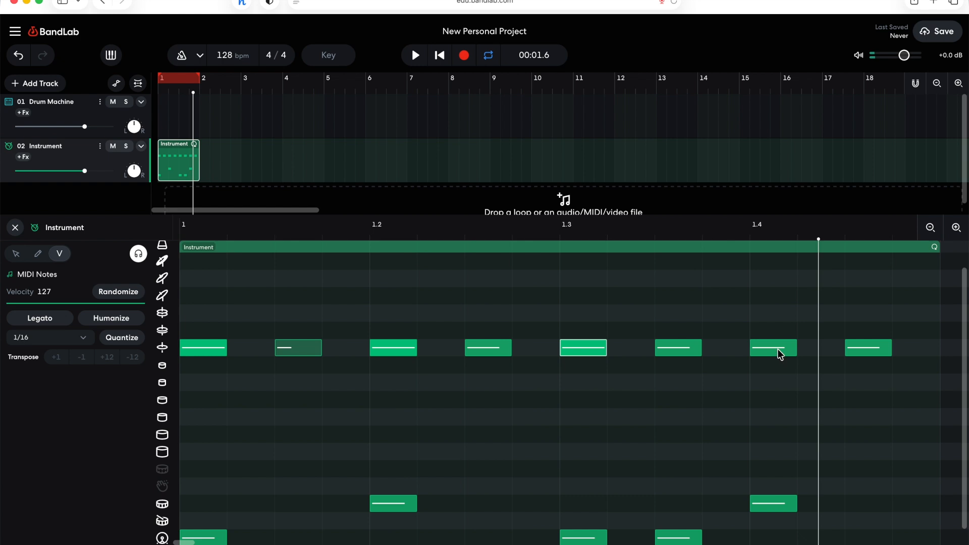
pyautogui.moveTo(778, 354); pyautogui.dragTo(773, 288)
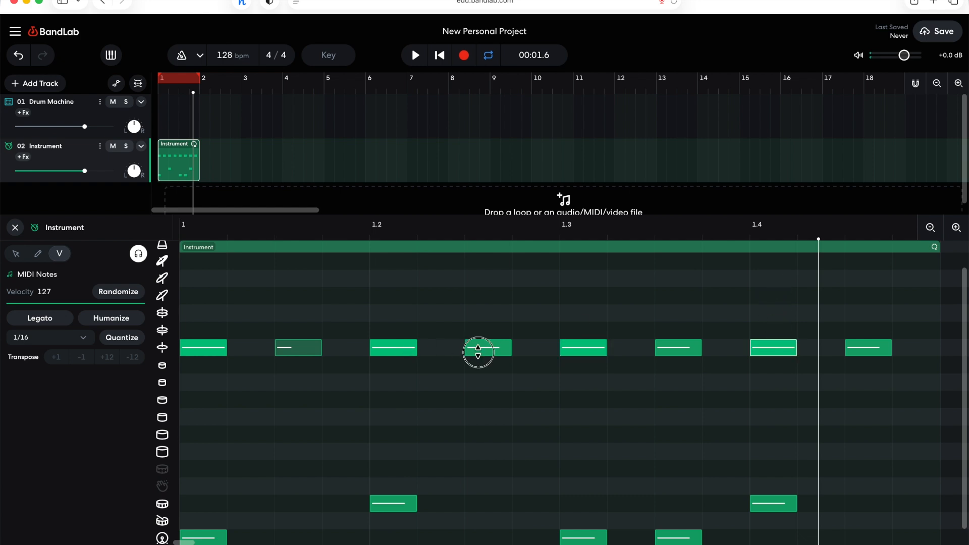
# - Lower the velocity of the offbeat hi-hat after 1.2, and set the offbeats after 1.3 and 1.4 together to 57
pyautogui.moveTo(478, 349); pyautogui.dragTo(478, 366)
pyautogui.click(684, 348)
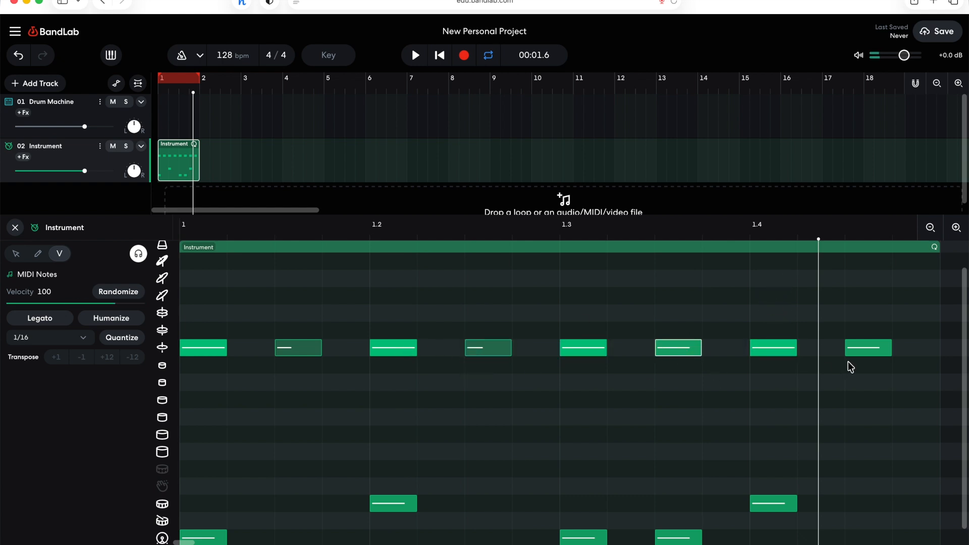
pyautogui.keyDown('shift'); pyautogui.click(861, 350); pyautogui.keyUp('shift')
pyautogui.moveTo(682, 351); pyautogui.dragTo(682, 372)
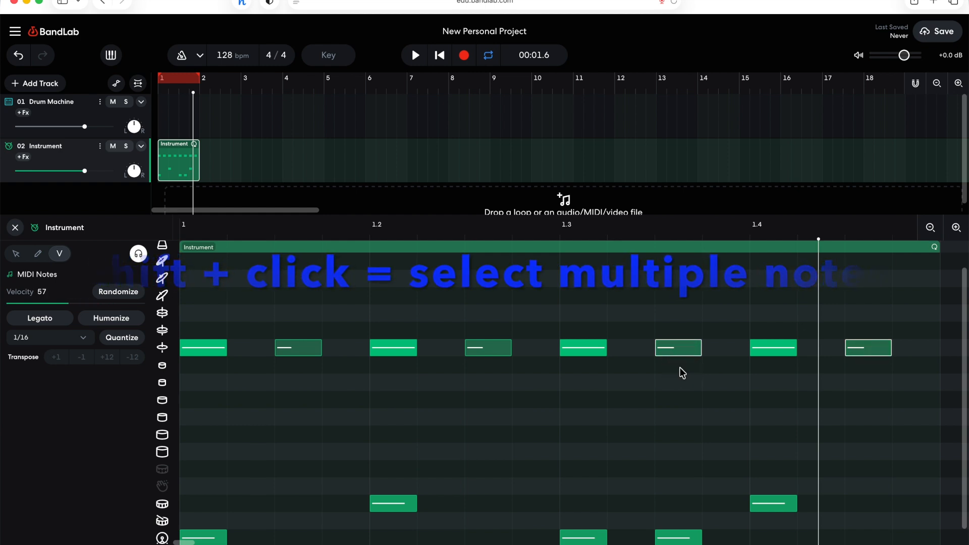
pyautogui.click(573, 422)
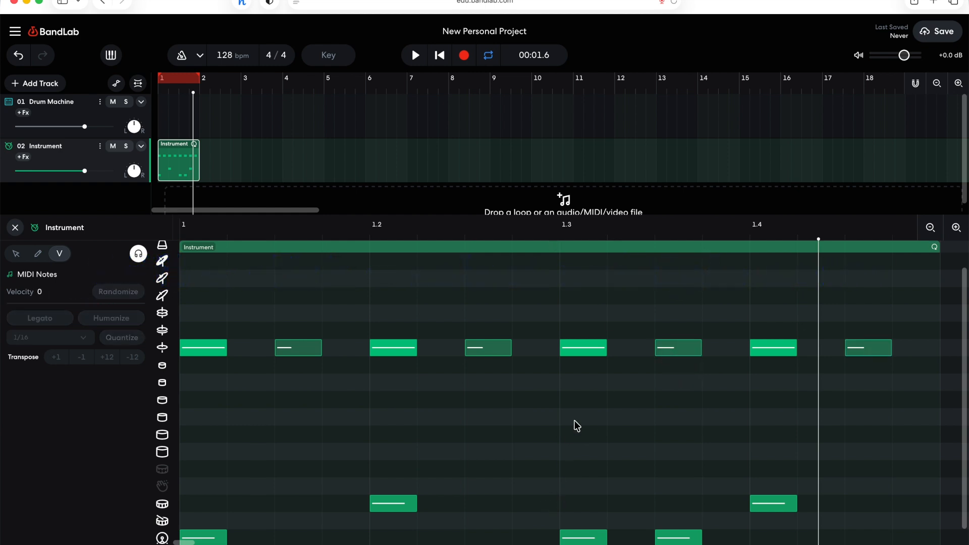
# - Play the loop from the start to hear the hi-hat velocity accents, and pause it
pyautogui.click(440, 56)
pyautogui.click(415, 56)
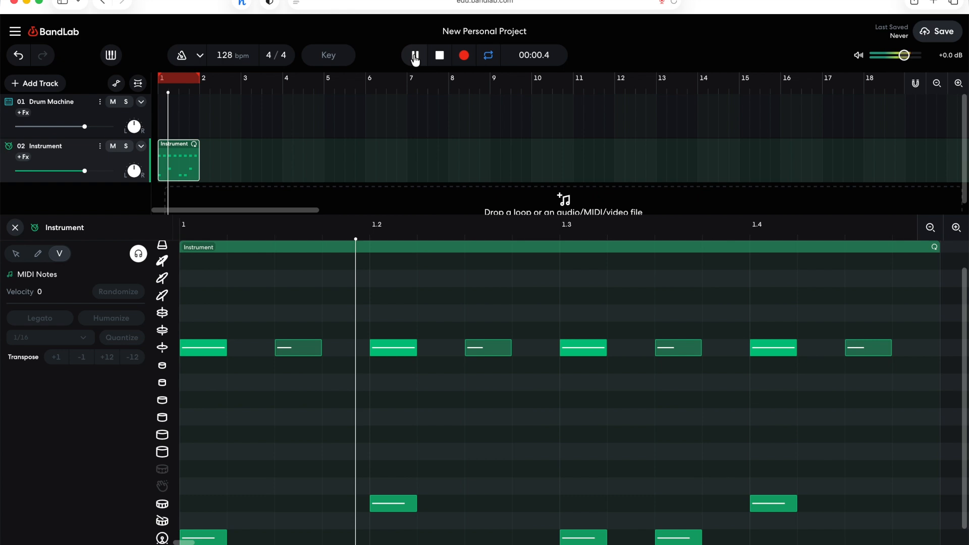
pyautogui.click(415, 55)
# - Delete the four hi-hats from 1.3 to the end of the bar
pyautogui.moveTo(790, 382); pyautogui.dragTo(578, 341)
pyautogui.press('BackSpace')
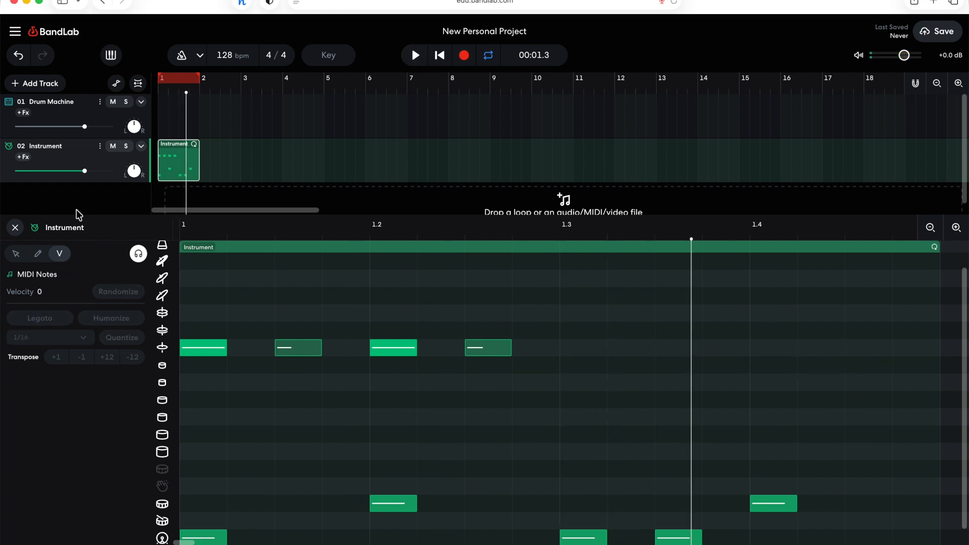
pyautogui.click(39, 256)
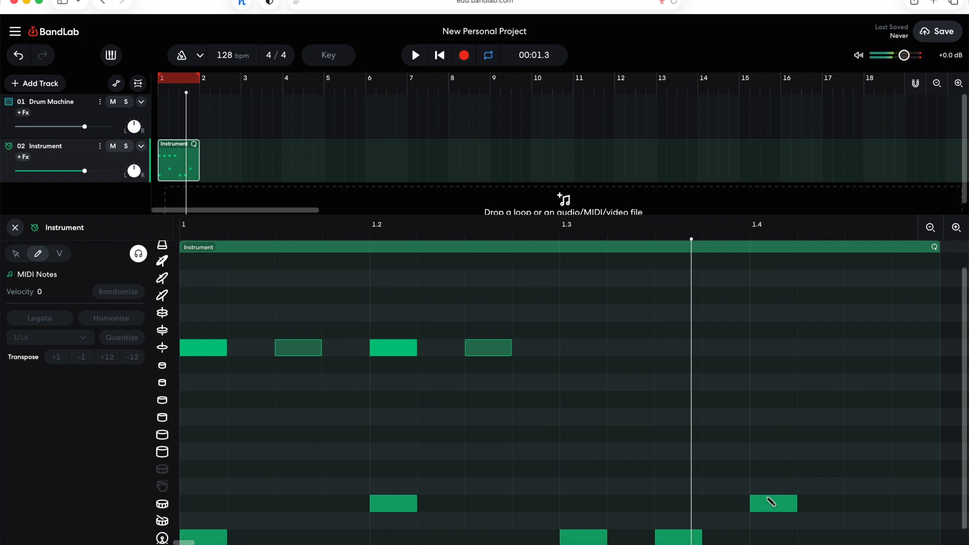
pyautogui.click(797, 469)
pyautogui.moveTo(798, 468); pyautogui.dragTo(561, 544)
pyautogui.press('super+z')
# - Delete the snare at 1.4 and the two kicks at and after 1.3
pyautogui.click(16, 253)
pyautogui.press('BackSpace')
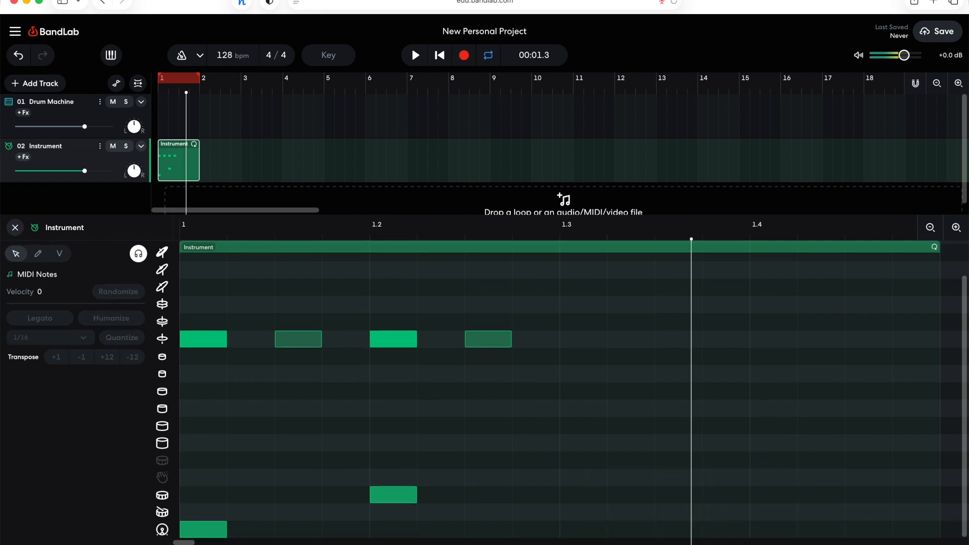
# - Draw three fill snares at 1.3, half a beat after 1.3 and three quarters of a beat after 1.3
pyautogui.click(38, 254)
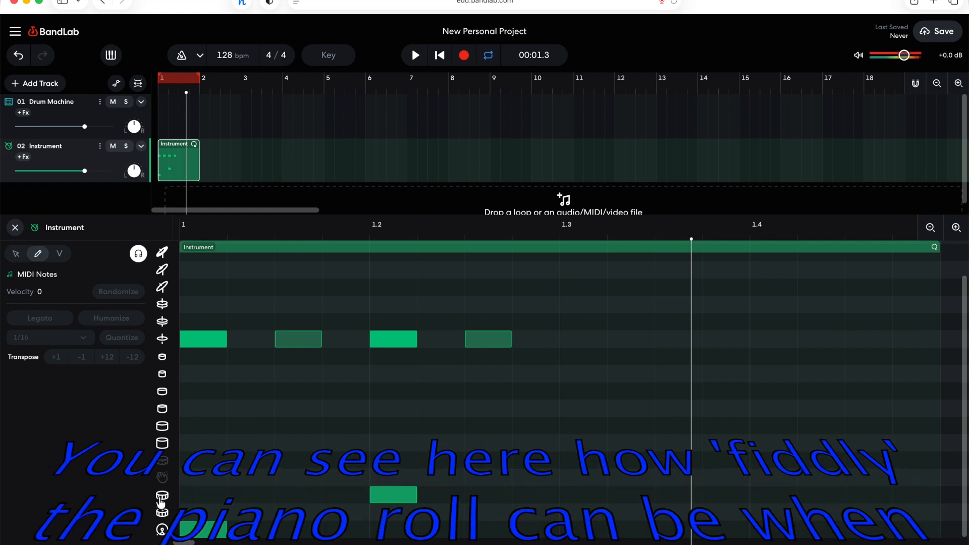
pyautogui.click(571, 495)
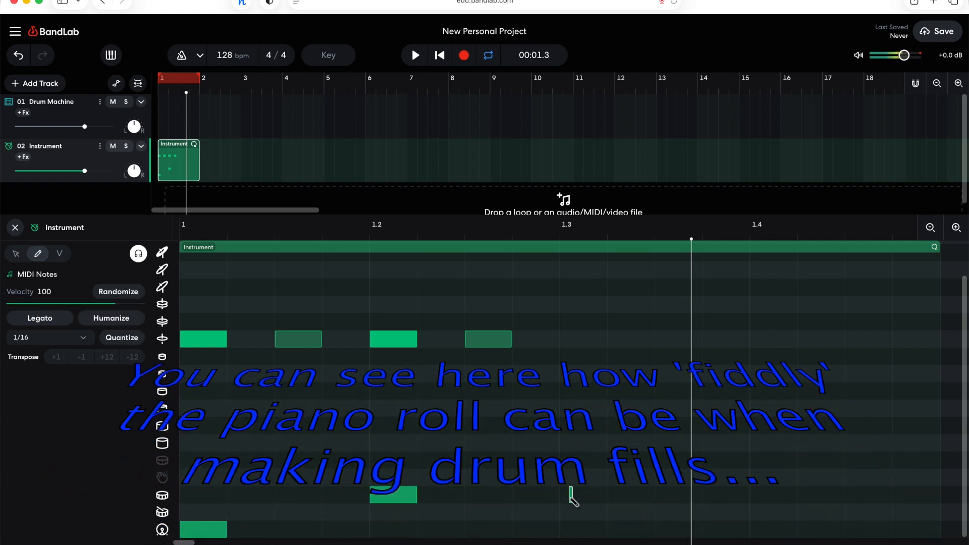
pyautogui.press('super+z')
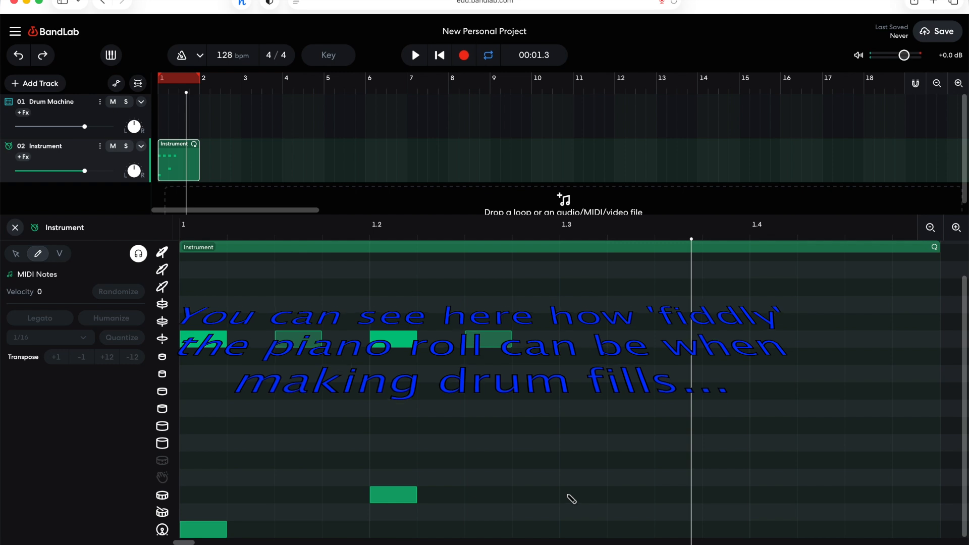
pyautogui.moveTo(572, 499); pyautogui.dragTo(601, 495)
pyautogui.moveTo(667, 498); pyautogui.dragTo(702, 501)
pyautogui.click(711, 499)
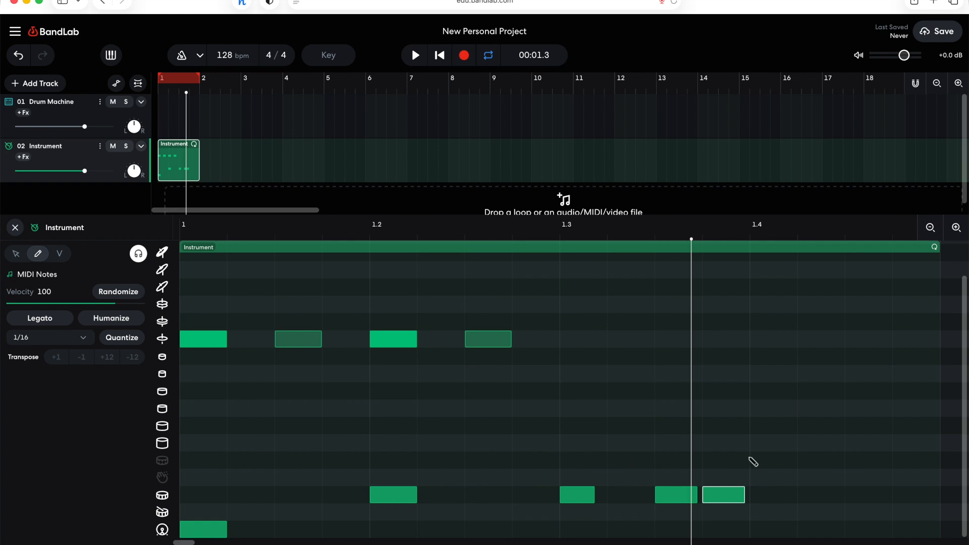
# - Complete the fill with two higher tom hits from 1.4 and two lowest tom hits in the last half beat
pyautogui.click(767, 409)
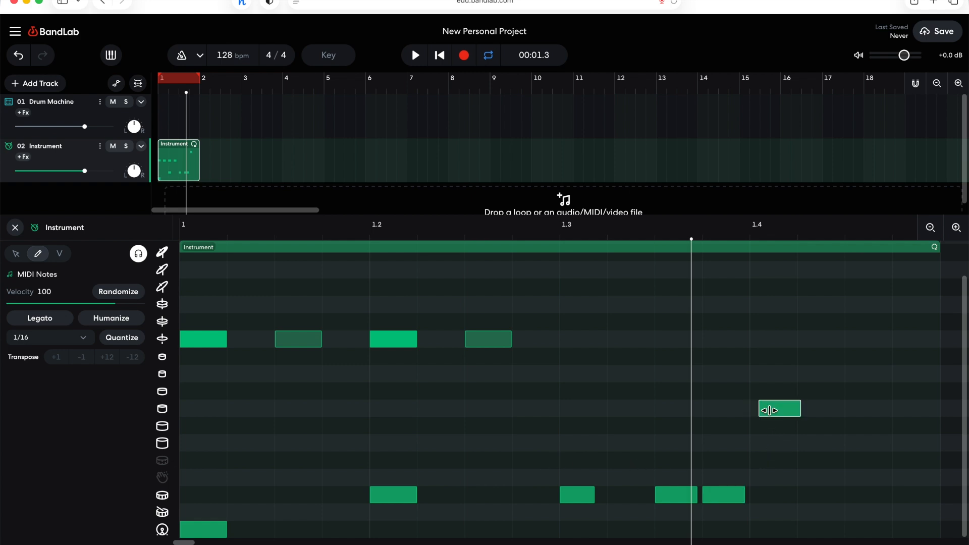
pyautogui.click(805, 407)
pyautogui.click(856, 443)
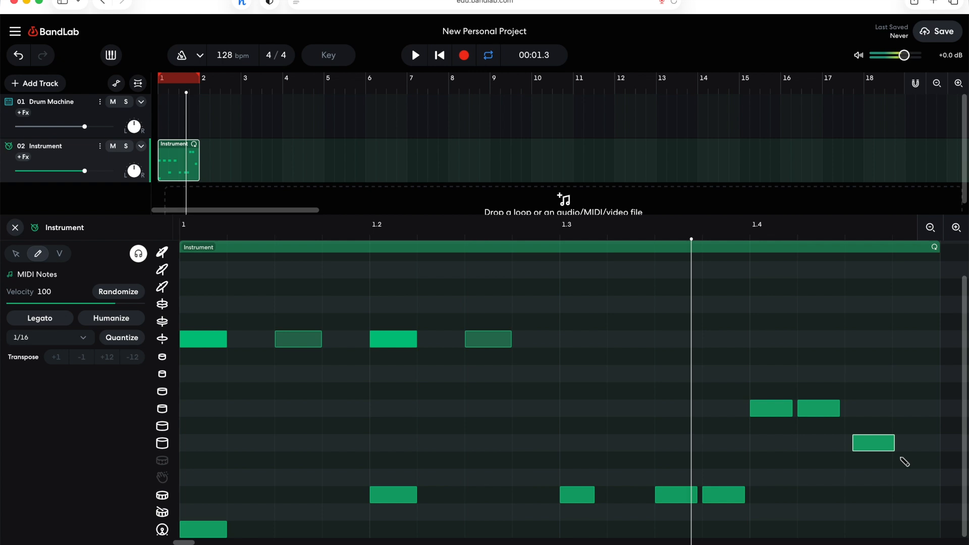
pyautogui.click(907, 444)
# - Play the bar from the start to hear the snare and tom fill, and pause it
pyautogui.click(440, 56)
pyautogui.click(414, 55)
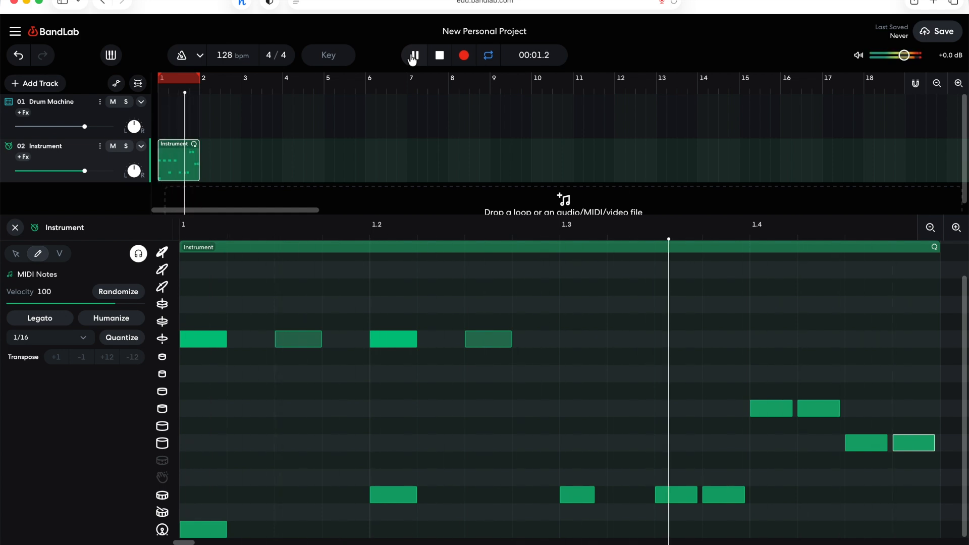
pyautogui.click(414, 56)
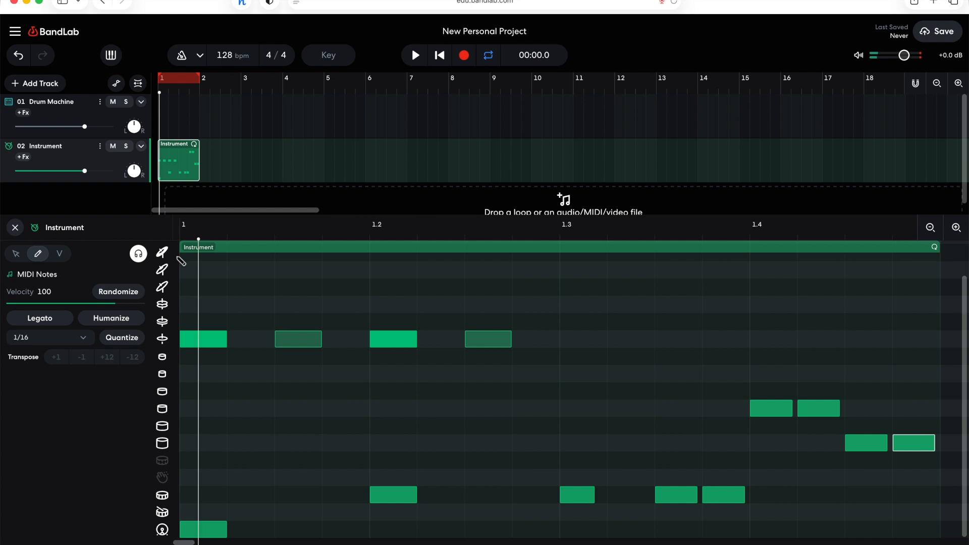
# - Accent the 1.3 snare, soften the other two fill snares and the higher toms, and set the last two toms to velocities 90 and 109
pyautogui.click(60, 257)
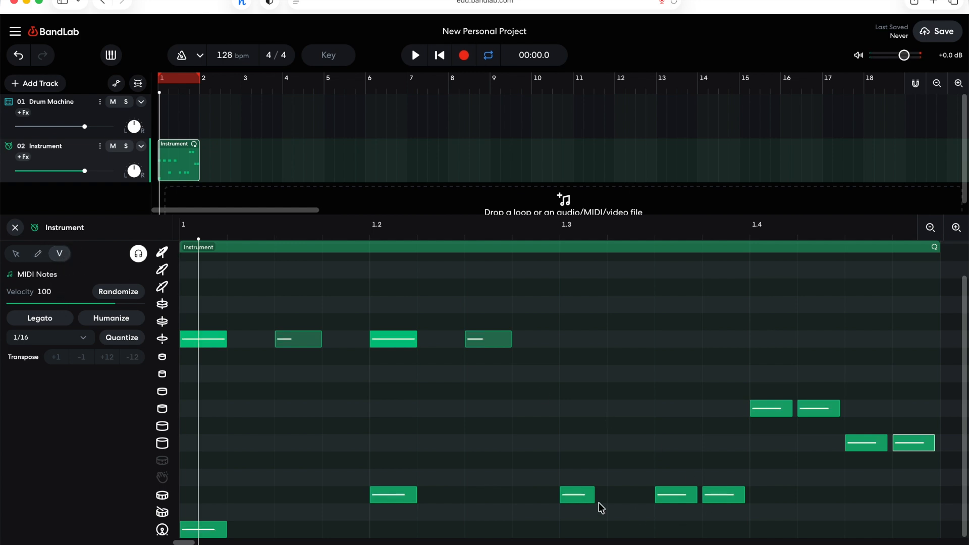
pyautogui.moveTo(580, 498); pyautogui.dragTo(580, 476)
pyautogui.moveTo(681, 499); pyautogui.dragTo(721, 523)
pyautogui.click(720, 502)
pyautogui.moveTo(780, 415); pyautogui.dragTo(814, 428)
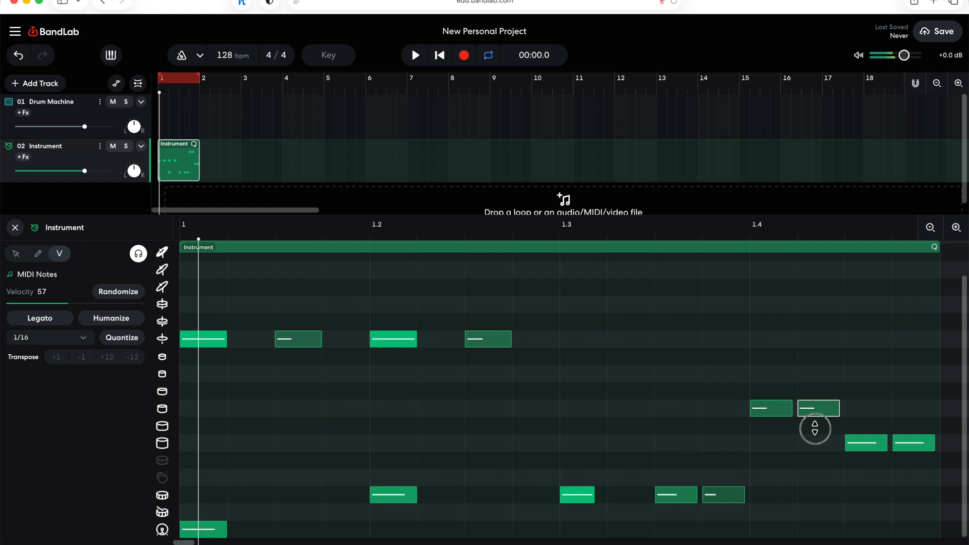
pyautogui.click(866, 444)
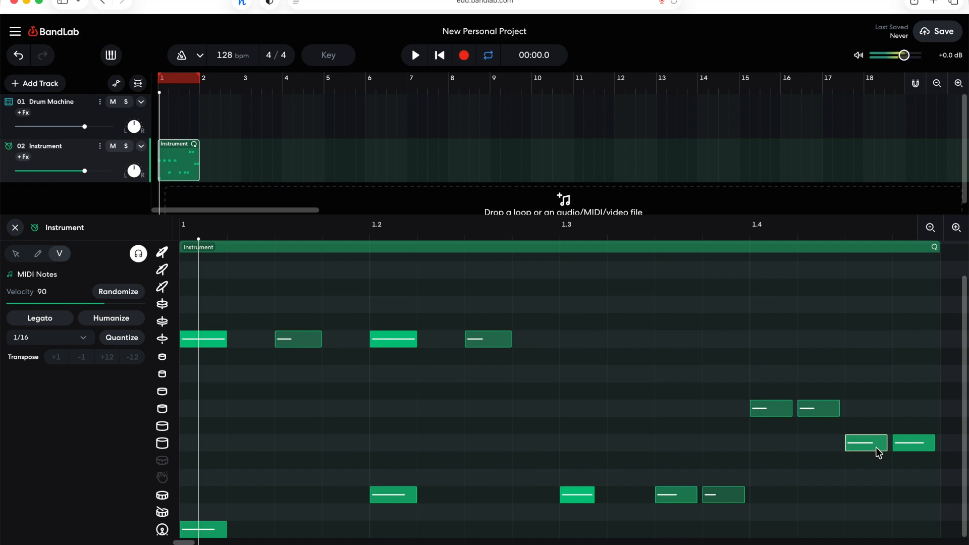
pyautogui.click(906, 444)
pyautogui.moveTo(906, 442); pyautogui.dragTo(906, 437)
# - Play the loop from the start to hear the fill with its varied velocities, and pause it
pyautogui.click(440, 55)
pyautogui.click(415, 56)
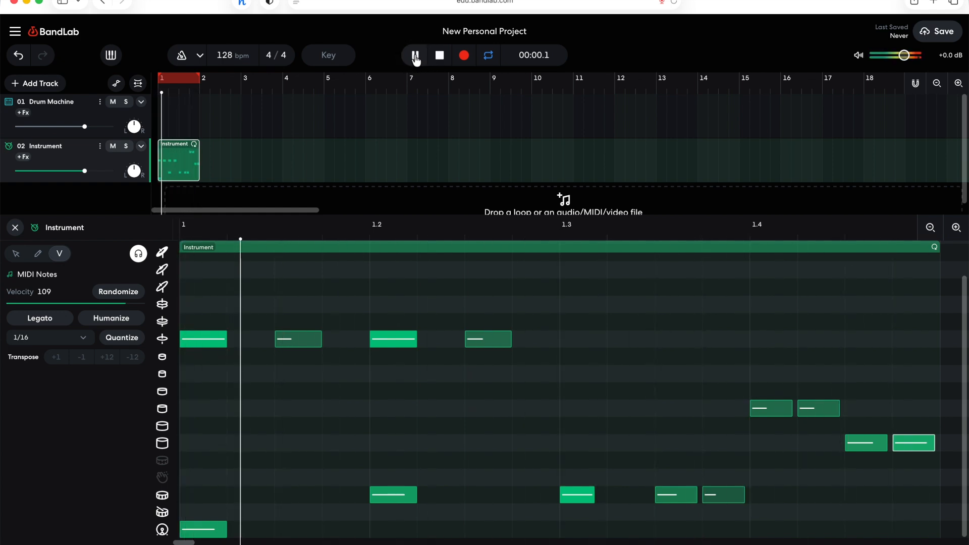
pyautogui.click(415, 56)
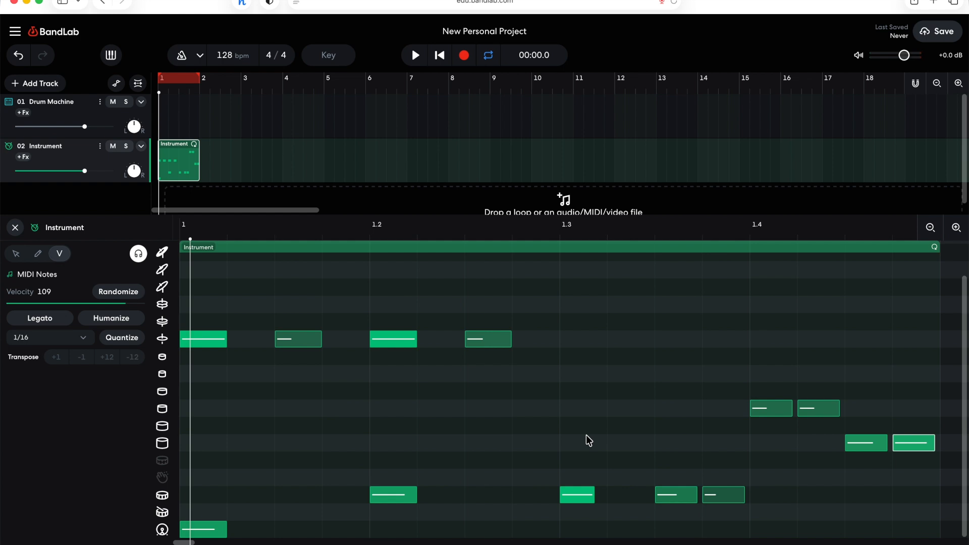
# - Close the piano roll, open the BandLab Sounds library and look through its packs
pyautogui.click(15, 228)
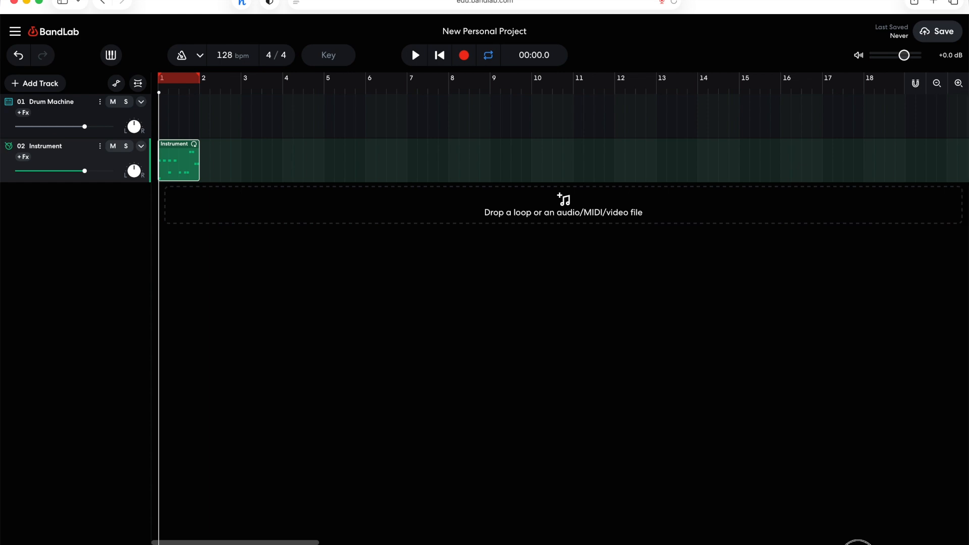
pyautogui.click(858, 544)
pyautogui.scroll(-3, 861, 353)
pyautogui.scroll(-3, 862, 354)
pyautogui.scroll(7, 861, 354)
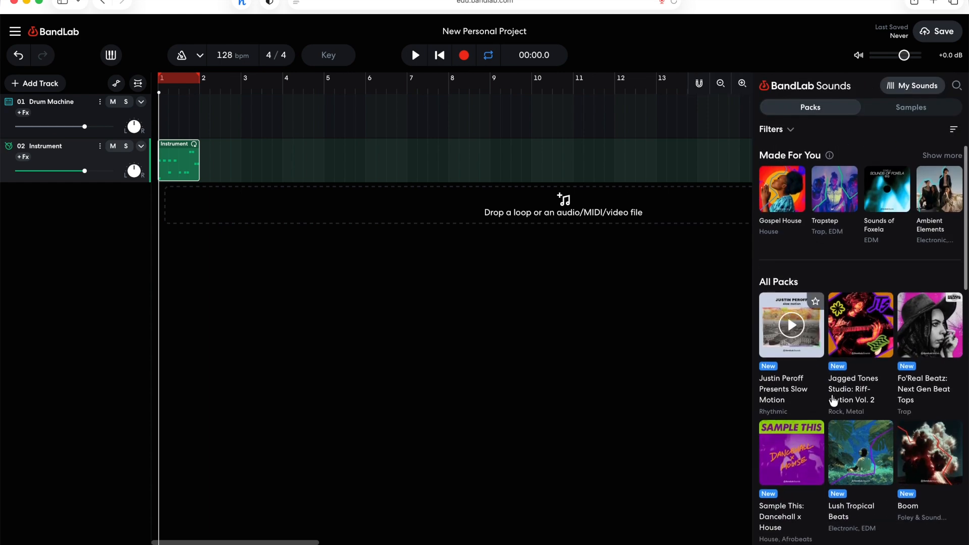